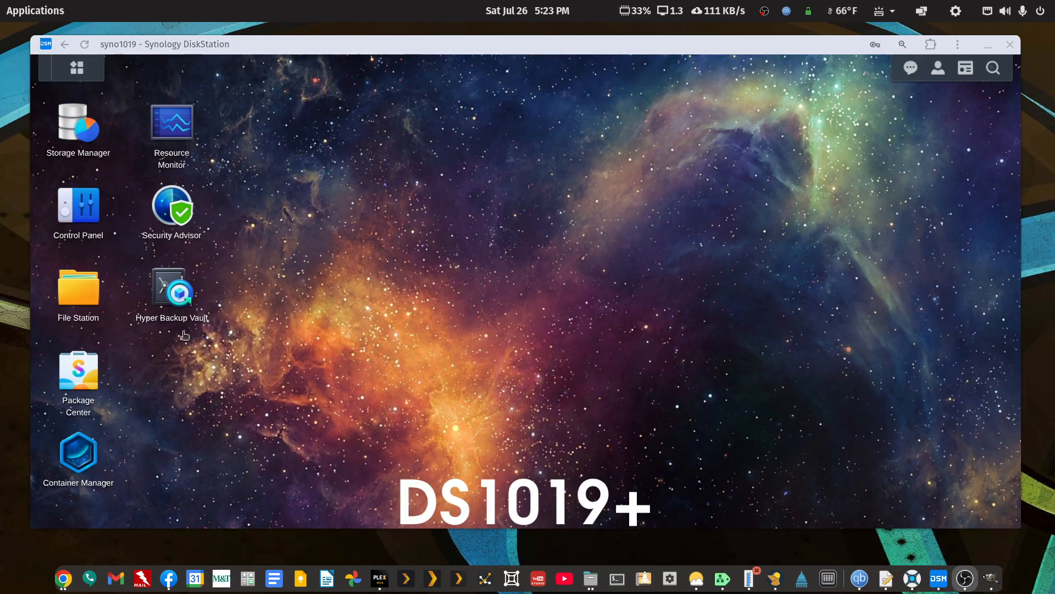
- Open File Station and examine the PlexMediaServer shared folder with its AppData and tmp subfolders
{"action": "left_click", "coordinate": [78, 298]}
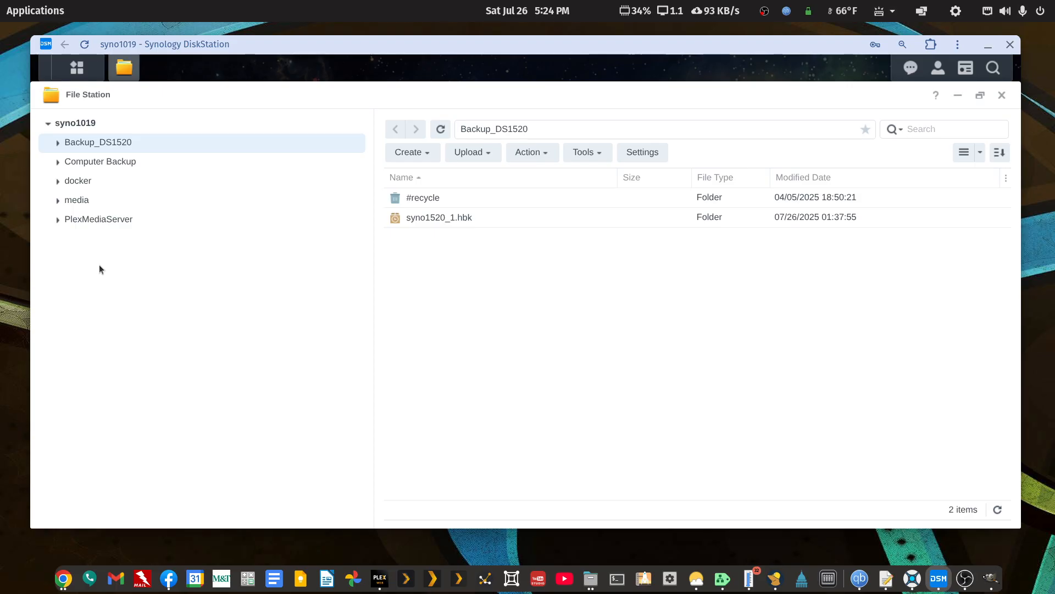
{"action": "left_click", "coordinate": [97, 220]}
{"action": "left_click", "coordinate": [421, 197]}
{"action": "double_click", "coordinate": [421, 196]}
{"action": "double_click", "coordinate": [412, 199]}
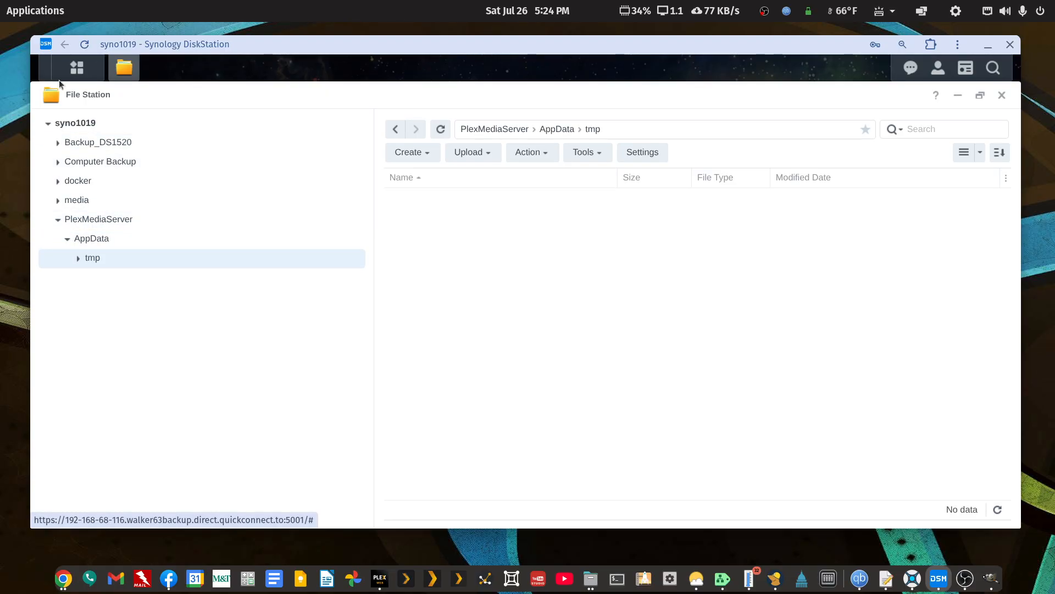
{"action": "left_click", "coordinate": [94, 238]}
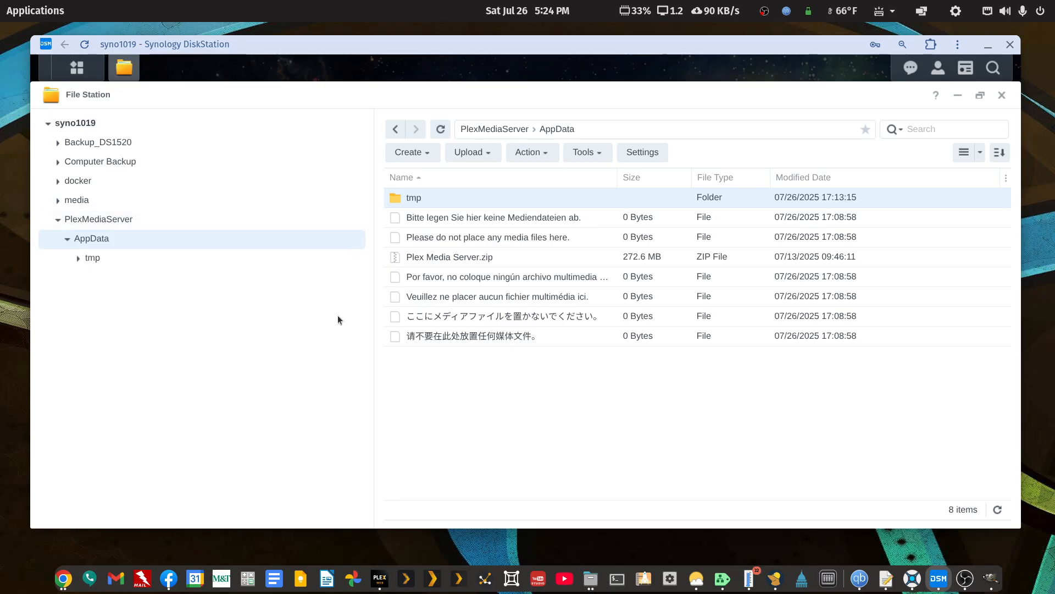
{"action": "left_click", "coordinate": [104, 220]}
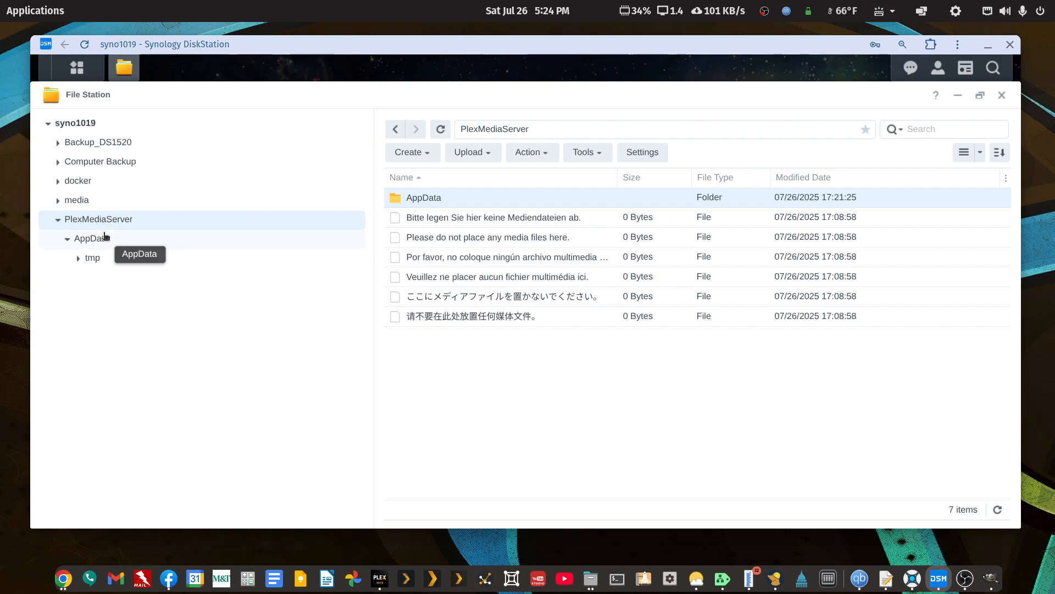
- Examine the media shared folder, including its music folder and the Big Buck Bunny (2008) {tmdb-10378} folder in movie-libraries/movie-main
{"action": "left_click", "coordinate": [74, 205]}
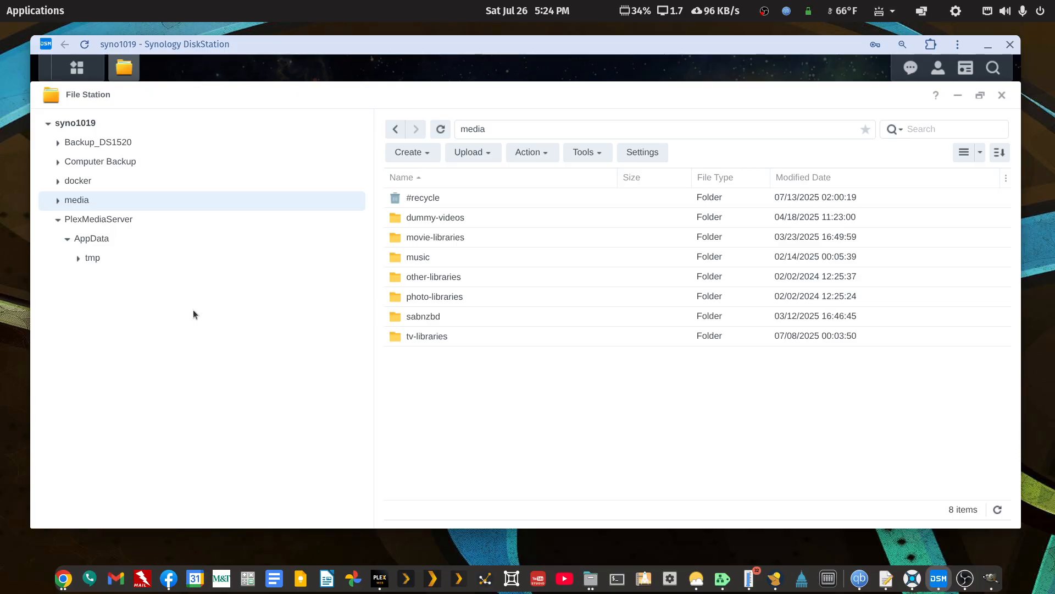
{"action": "mouse_move", "coordinate": [86, 204]}
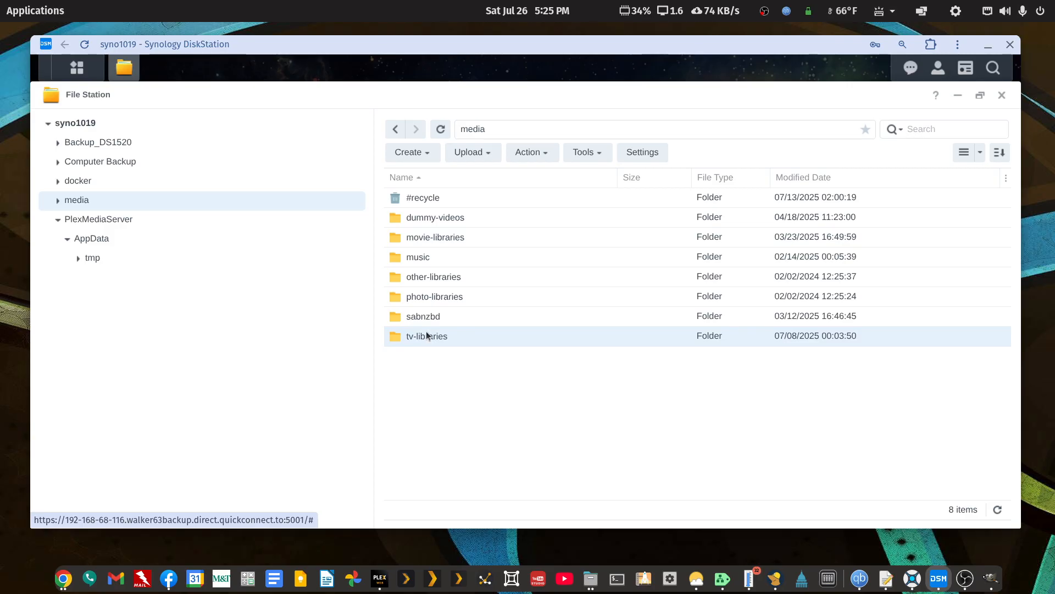
{"action": "double_click", "coordinate": [411, 259]}
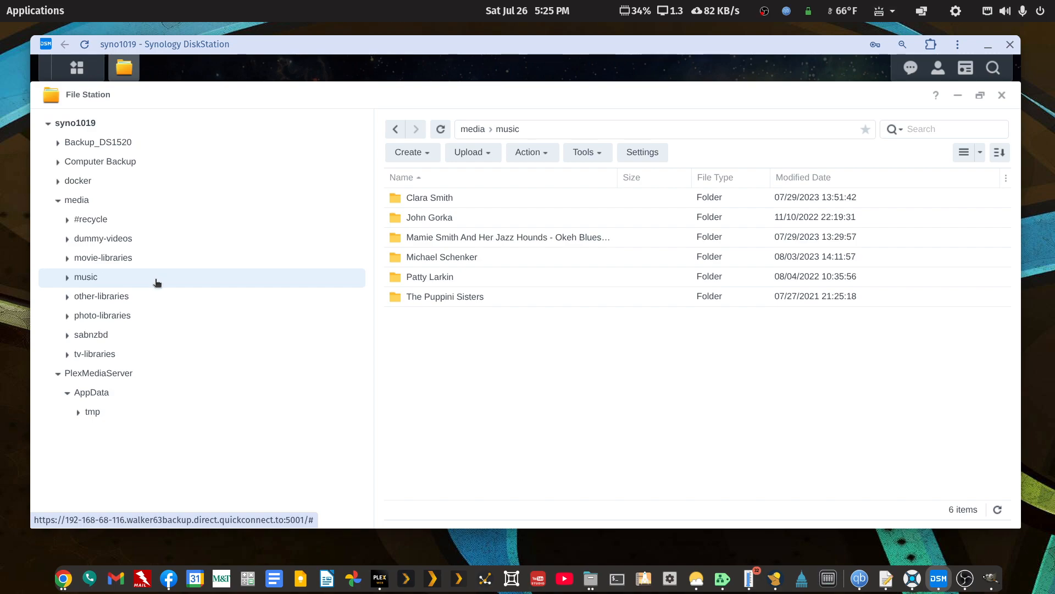
{"action": "left_click", "coordinate": [106, 259]}
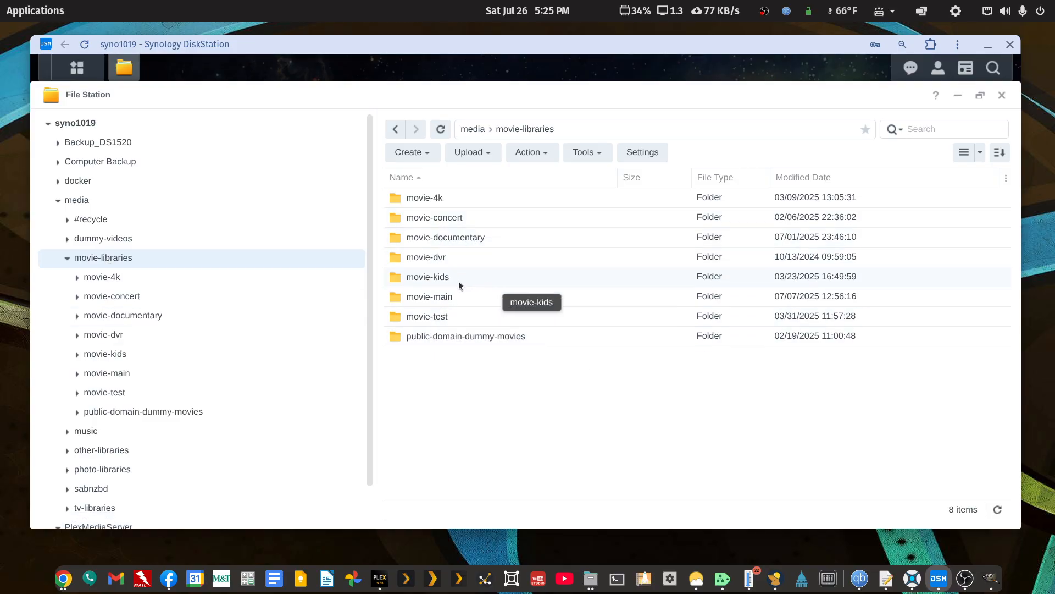
{"action": "double_click", "coordinate": [439, 298]}
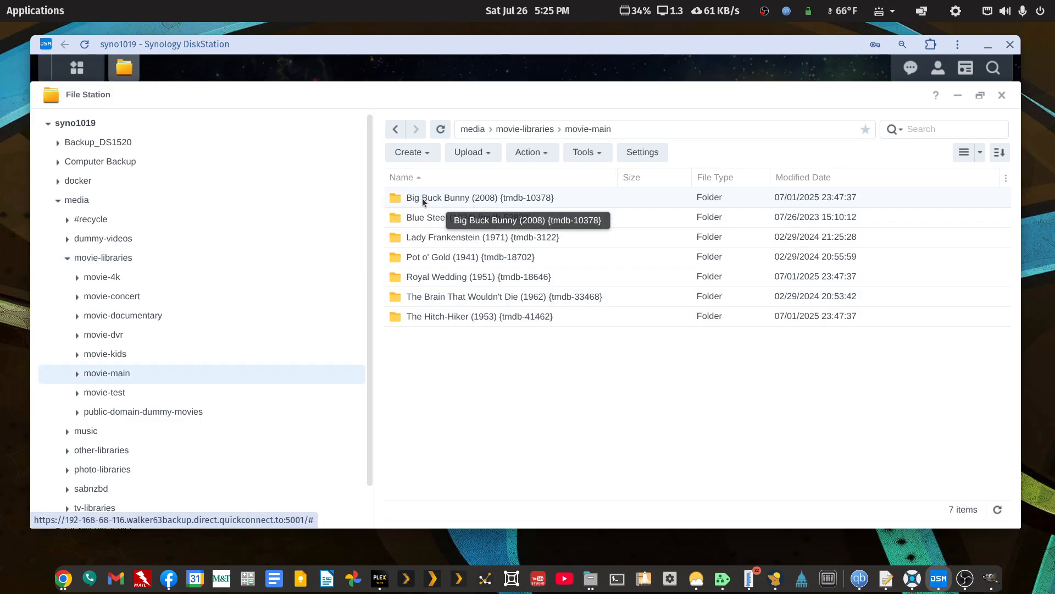
{"action": "double_click", "coordinate": [434, 198]}
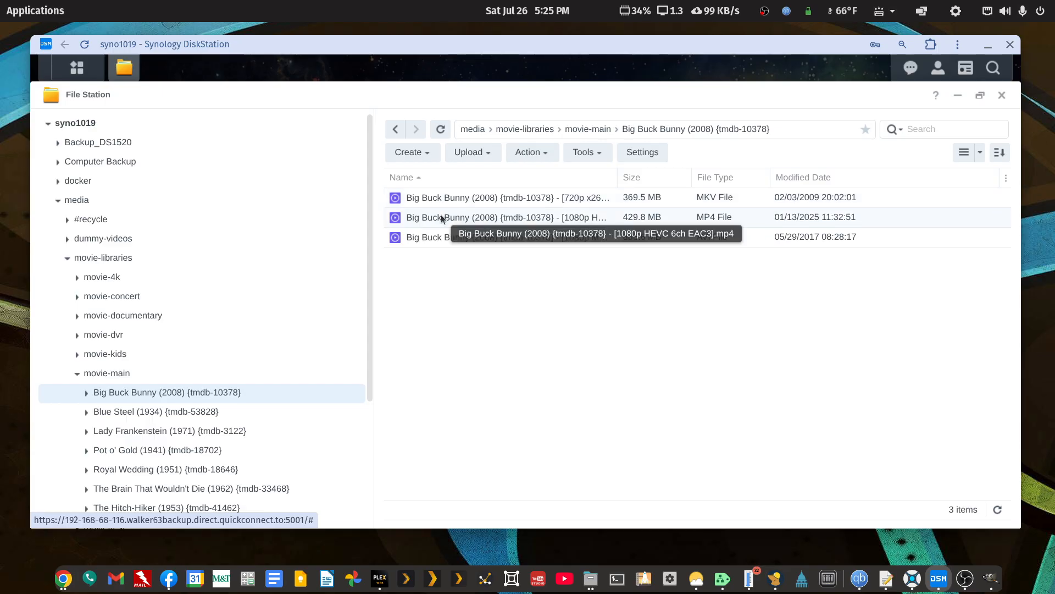
- Collapse movie-main and browse tv-libraries/tv-main down to the Season 01 folder of Life With Elizabeth (1953)
{"action": "left_click", "coordinate": [78, 374]}
{"action": "scroll", "coordinate": [99, 418], "scroll_direction": "down", "scroll_amount": 1}
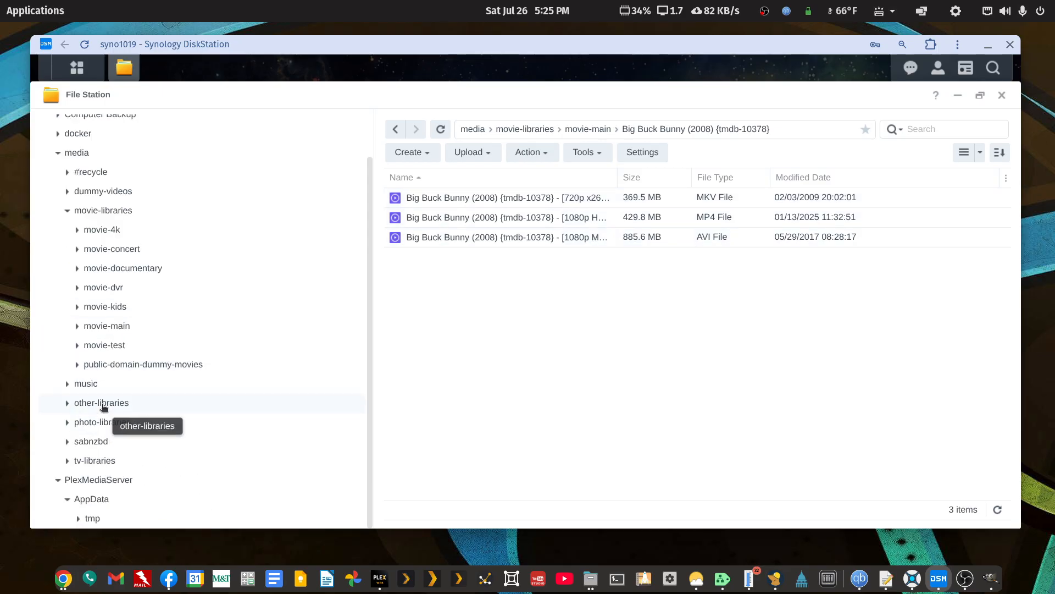
{"action": "left_click", "coordinate": [71, 463]}
{"action": "scroll", "coordinate": [144, 421], "scroll_direction": "down", "scroll_amount": 2}
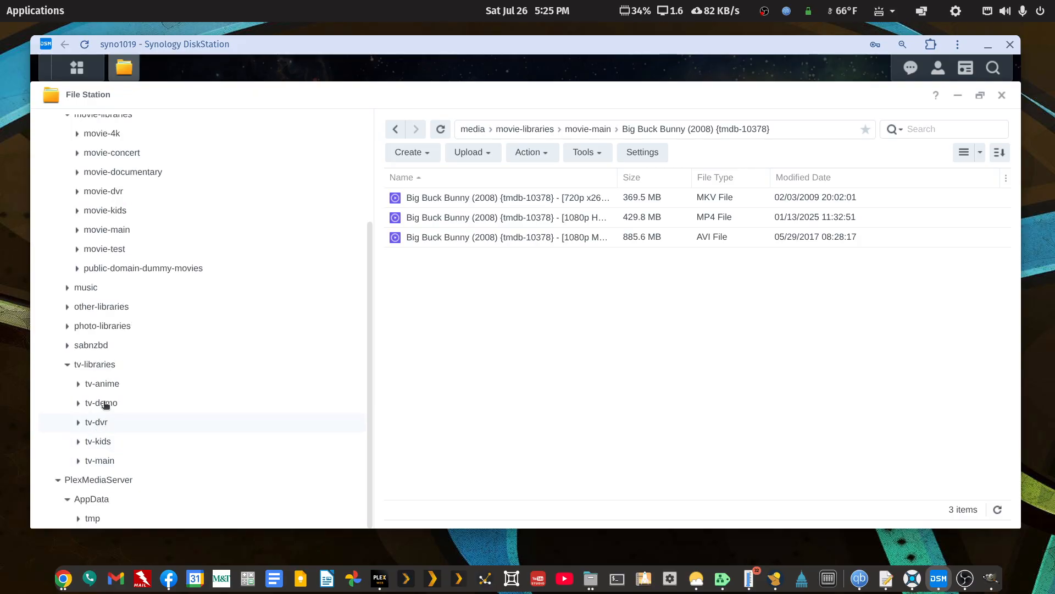
{"action": "left_click", "coordinate": [99, 365]}
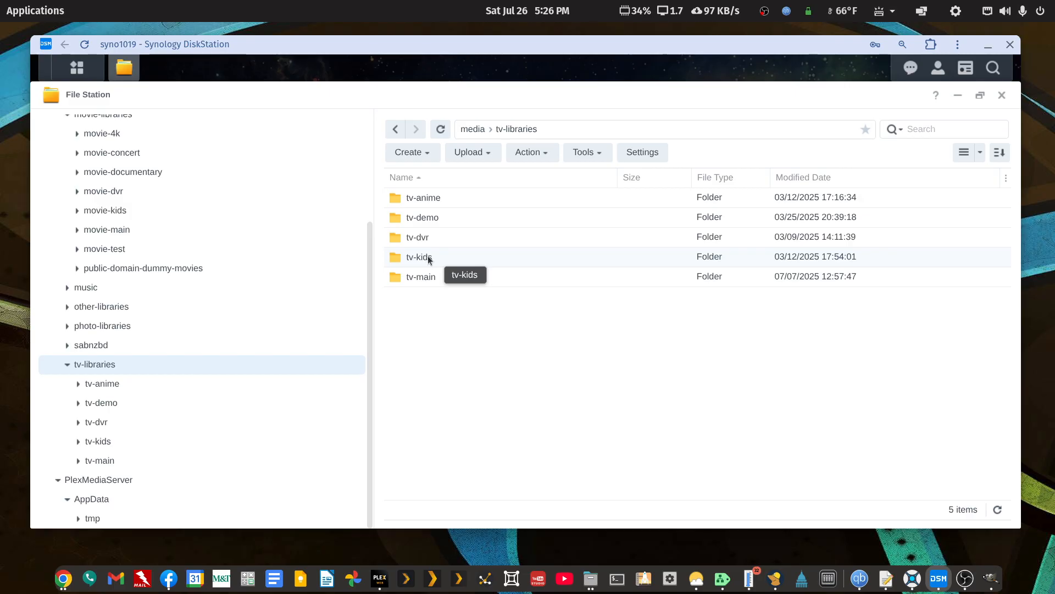
{"action": "left_click", "coordinate": [425, 282]}
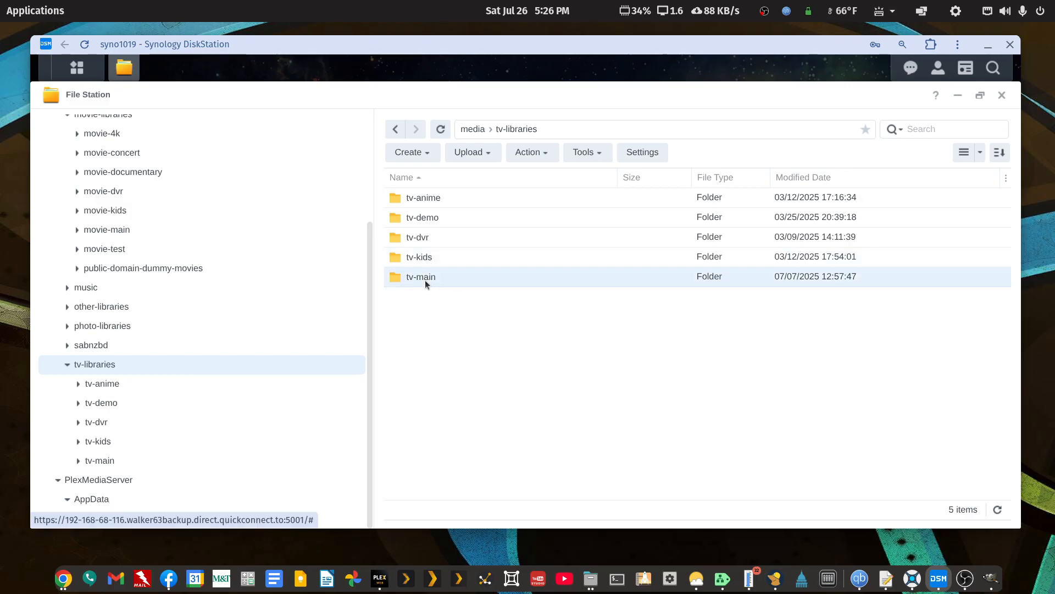
{"action": "double_click", "coordinate": [409, 277]}
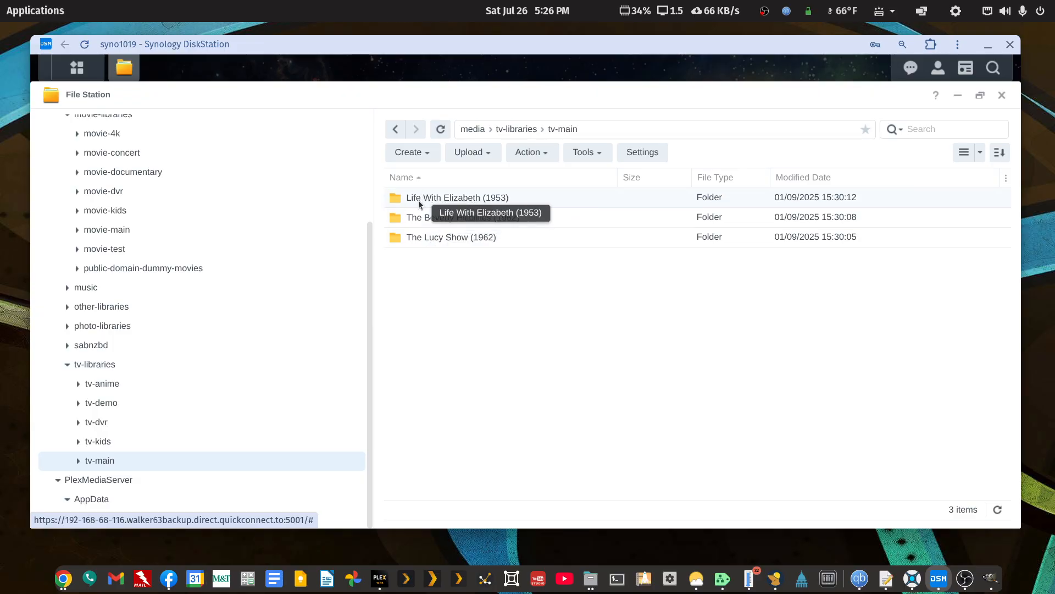
{"action": "double_click", "coordinate": [463, 201]}
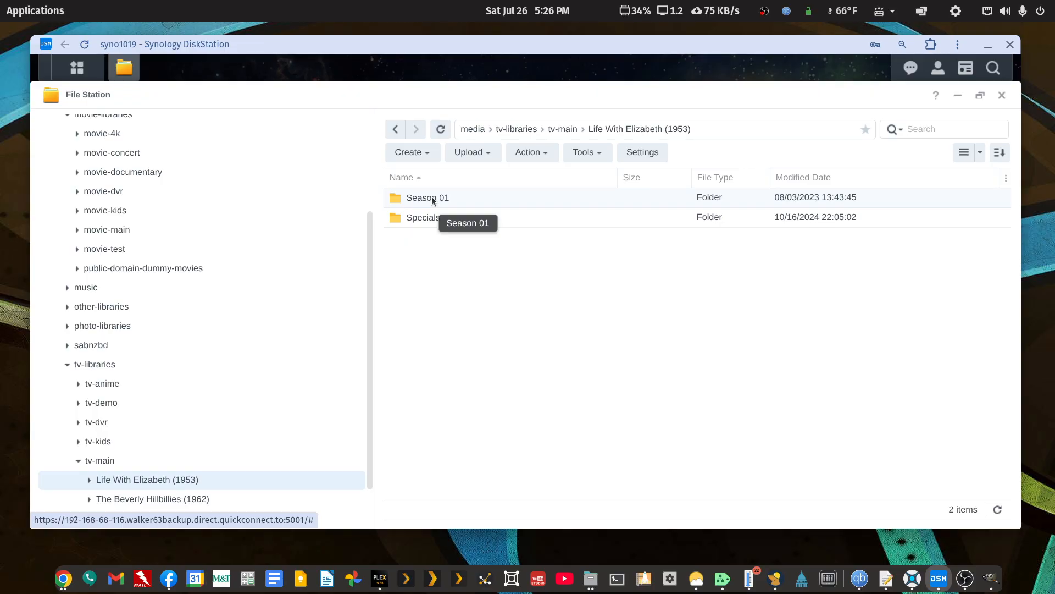
{"action": "double_click", "coordinate": [432, 198]}
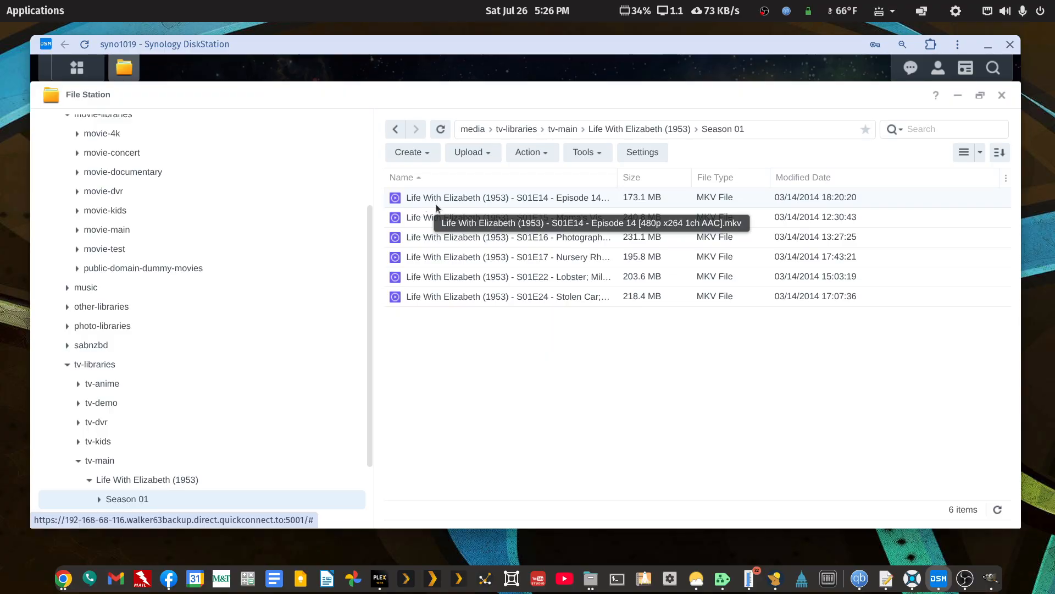
- Go back to the tv-main folder and collapse the tv-libraries, movie-libraries and media folders in the folder tree
{"action": "left_click", "coordinate": [396, 130]}
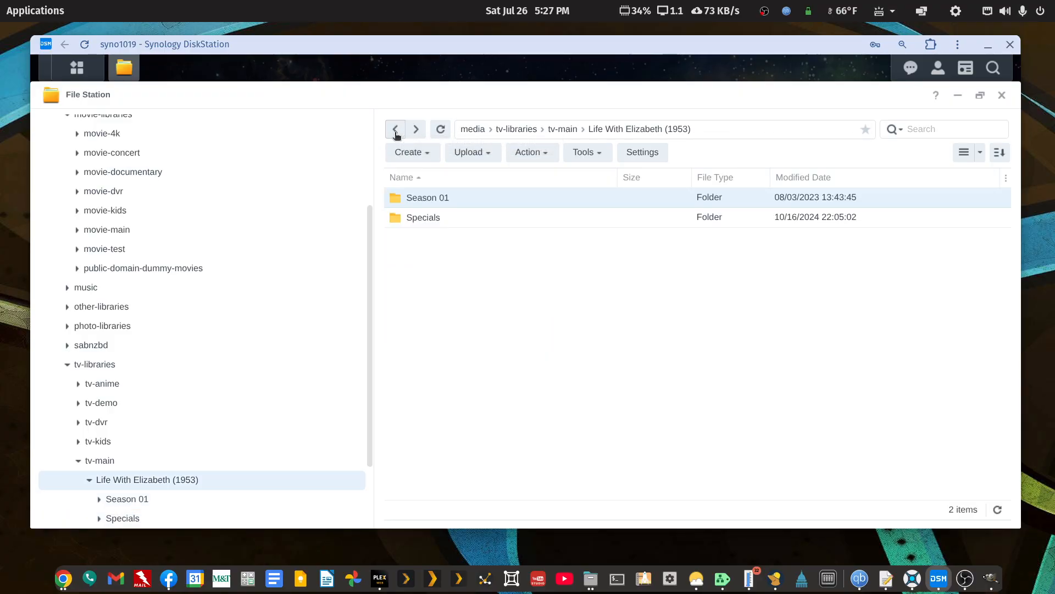
{"action": "left_click", "coordinate": [396, 129]}
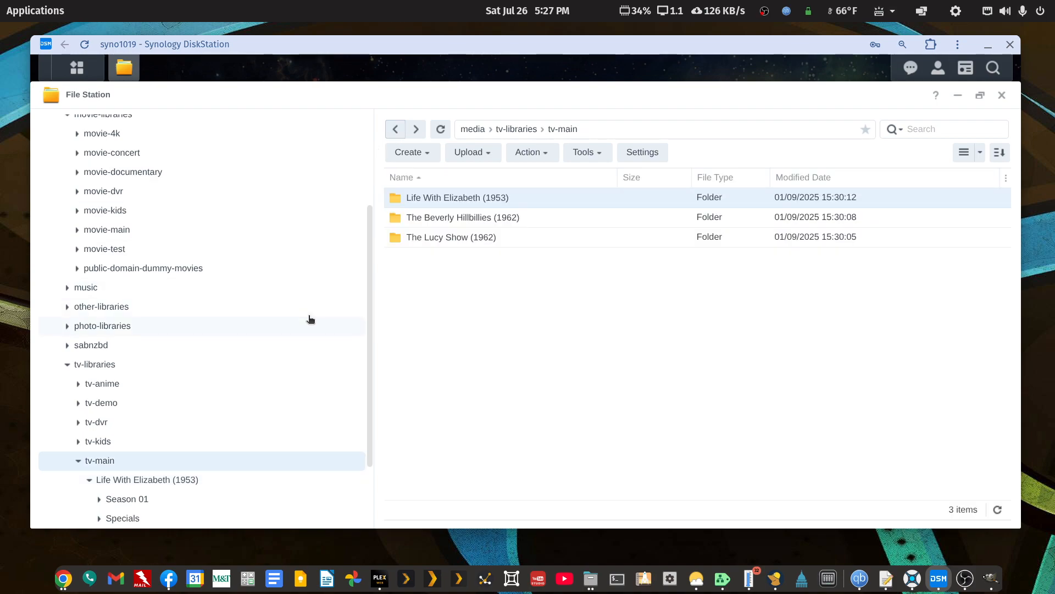
{"action": "left_click", "coordinate": [62, 365]}
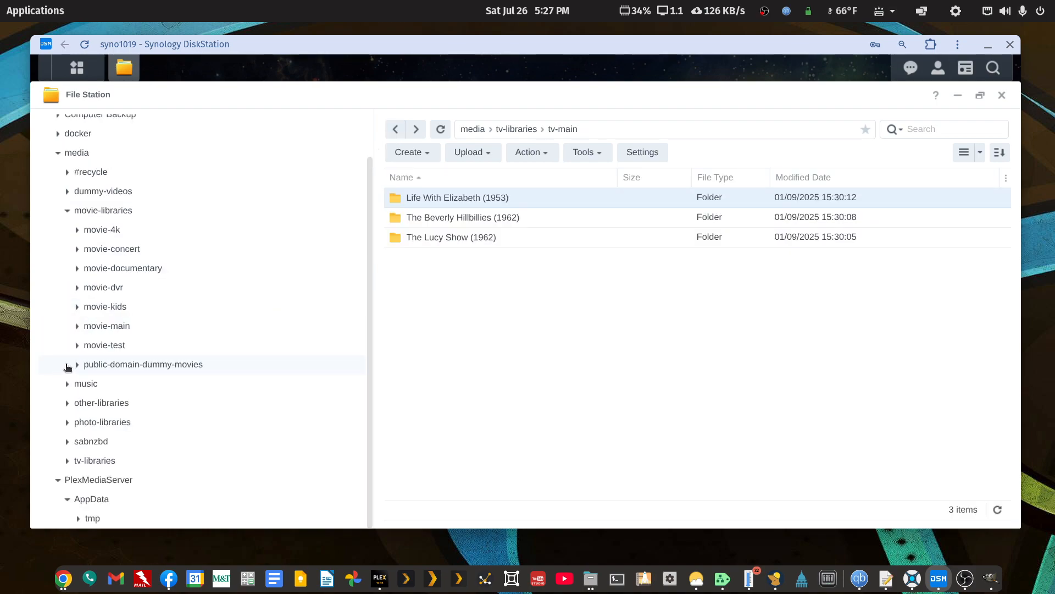
{"action": "left_click", "coordinate": [67, 213]}
{"action": "left_click", "coordinate": [58, 200]}
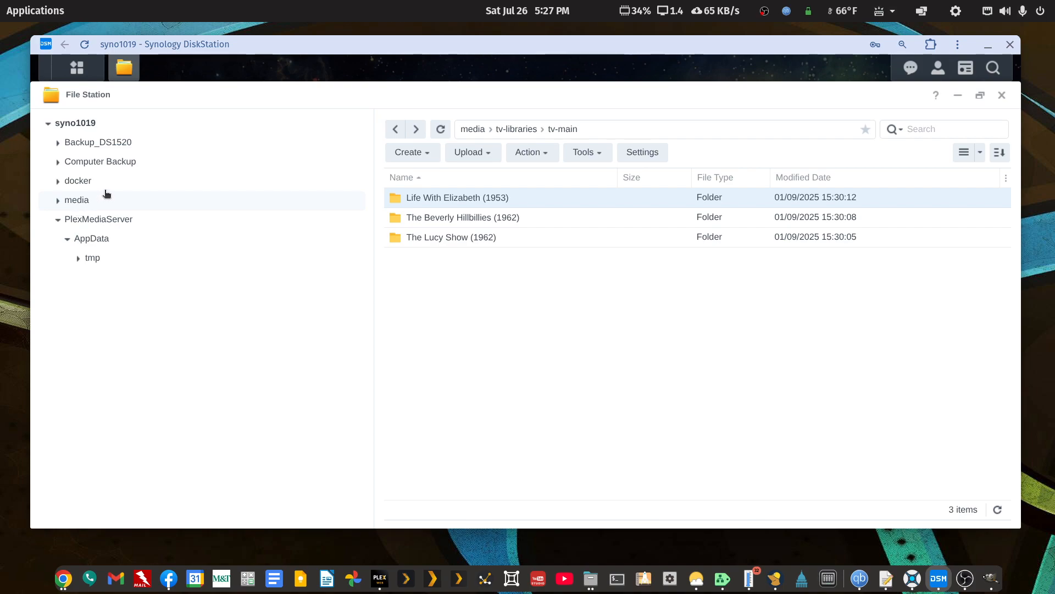
- Look at the subfolders of the docker shared folder, collapse it again and close File Station
{"action": "left_click", "coordinate": [58, 182]}
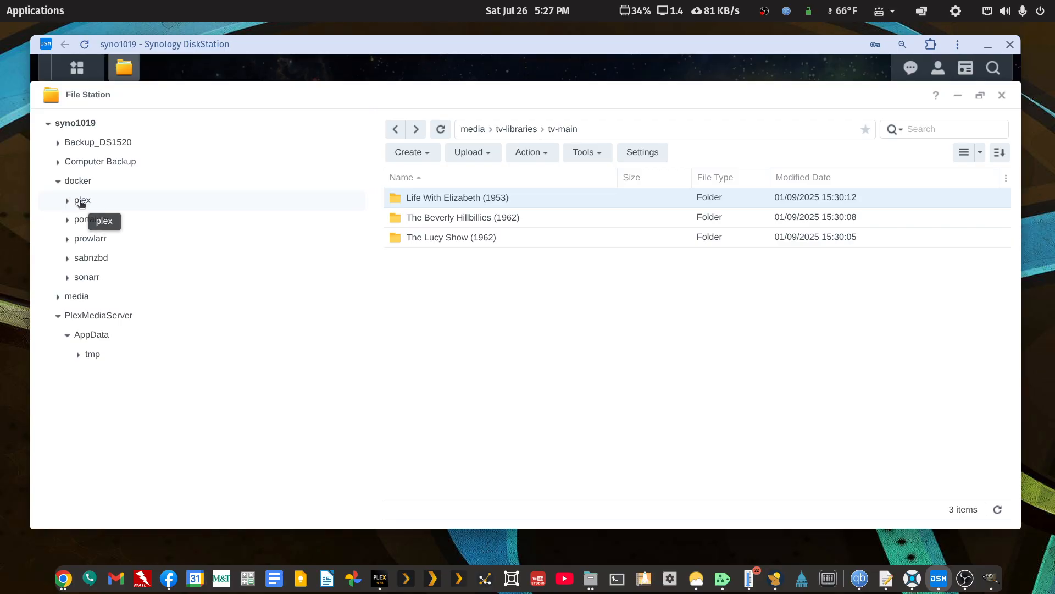
{"action": "left_click", "coordinate": [58, 181]}
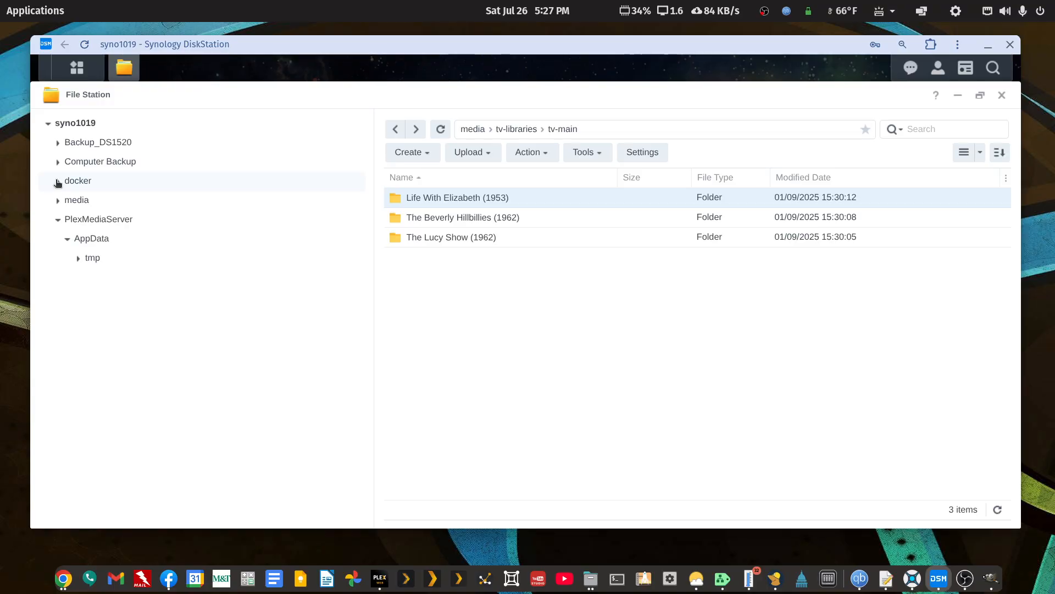
{"action": "left_click", "coordinate": [1002, 95]}
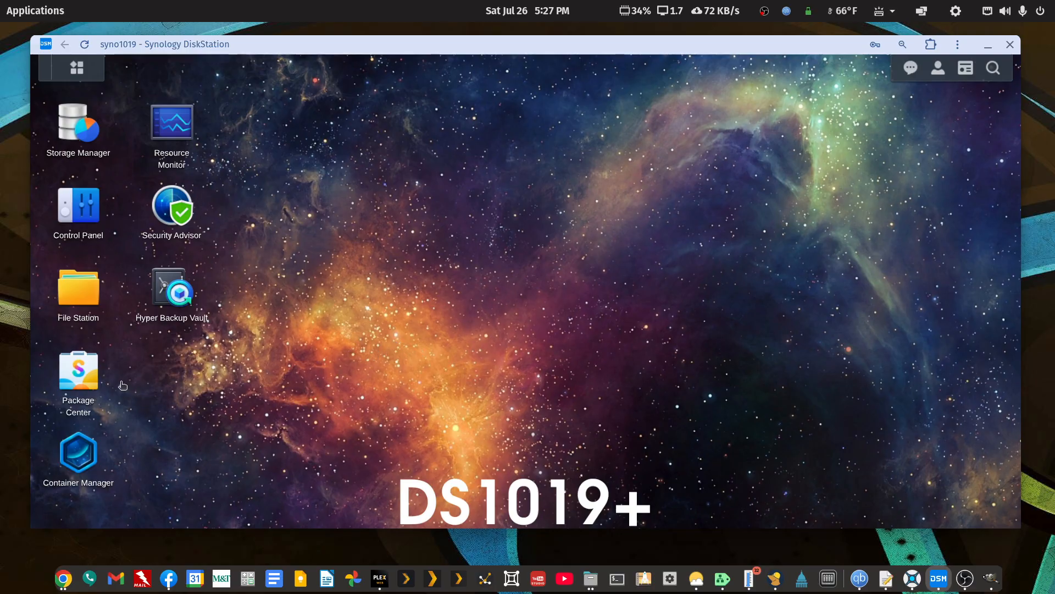
{"action": "left_click", "coordinate": [88, 376]}
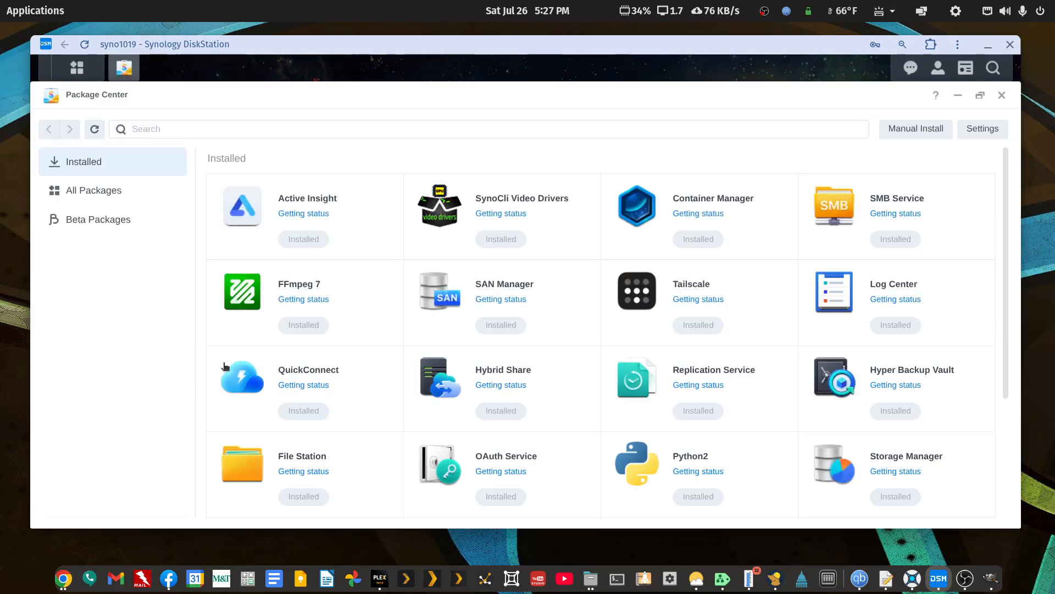
{"action": "left_click", "coordinate": [972, 130]}
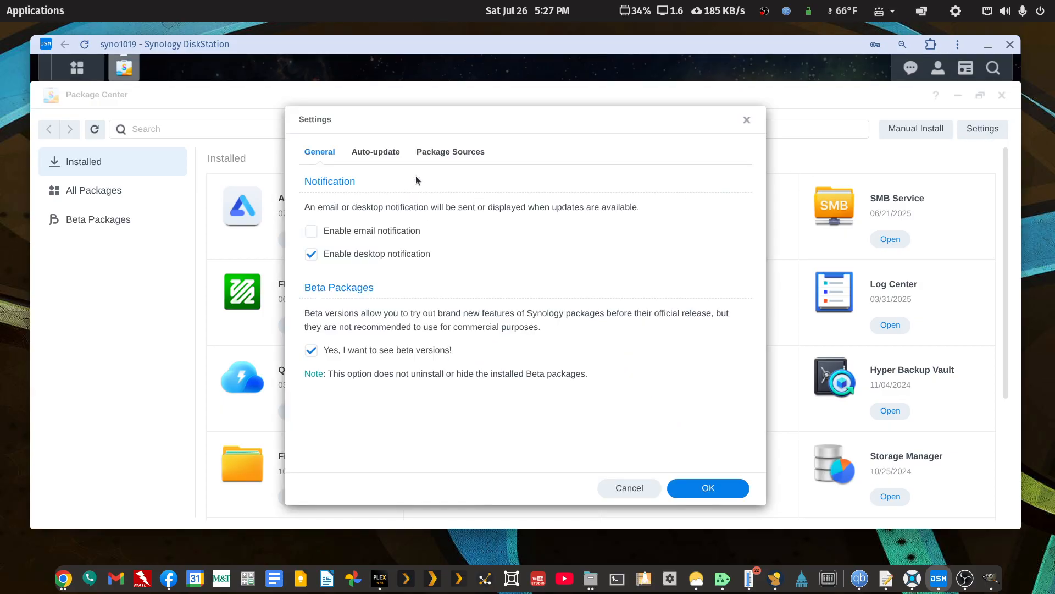
{"action": "left_click", "coordinate": [463, 153]}
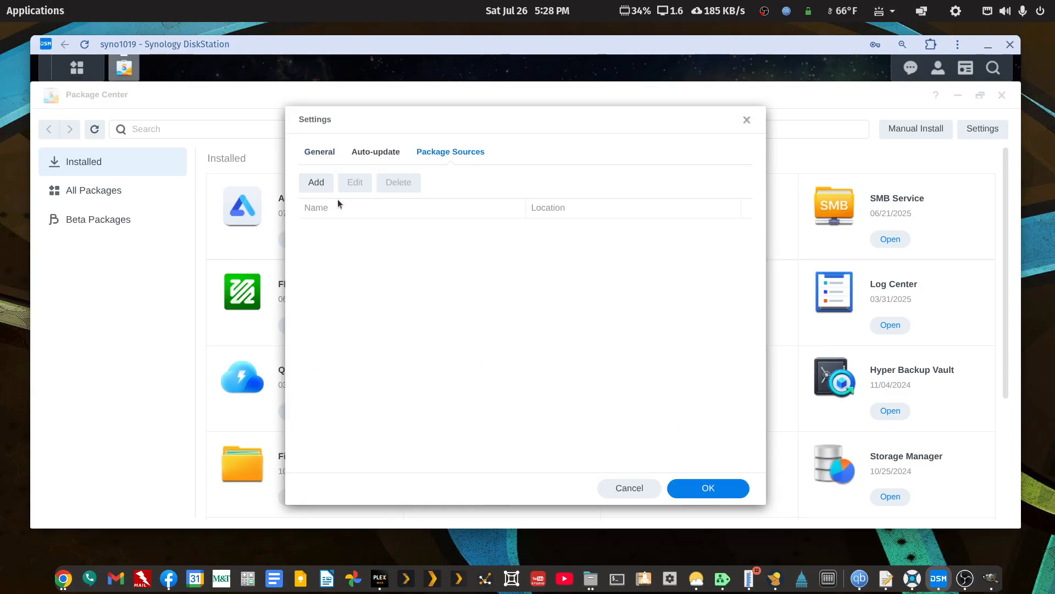
{"action": "left_click", "coordinate": [327, 188]}
{"action": "key", "text": "alt+Tab"}
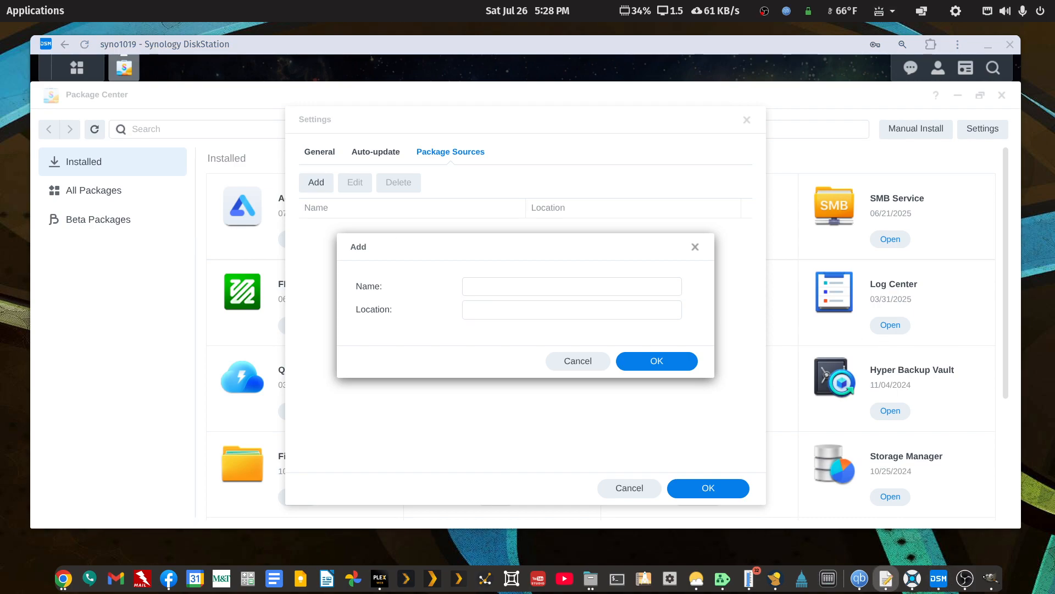
{"action": "left_click", "coordinate": [515, 307]}
{"action": "type", "text": "https://packages.synocommunity.com/"}
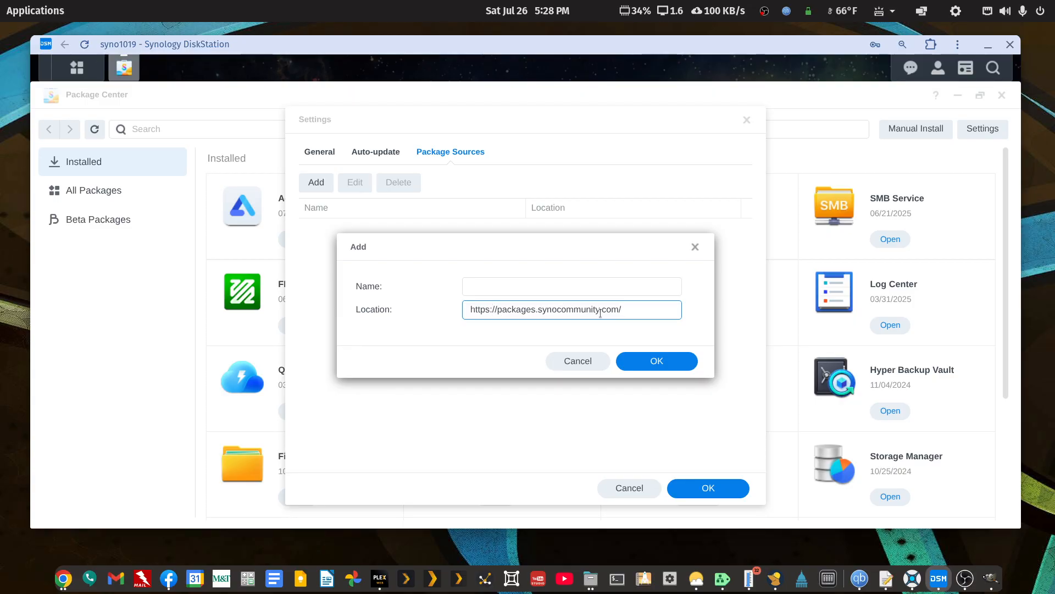
{"action": "left_click", "coordinate": [561, 281]}
{"action": "type", "text": "Syn"}
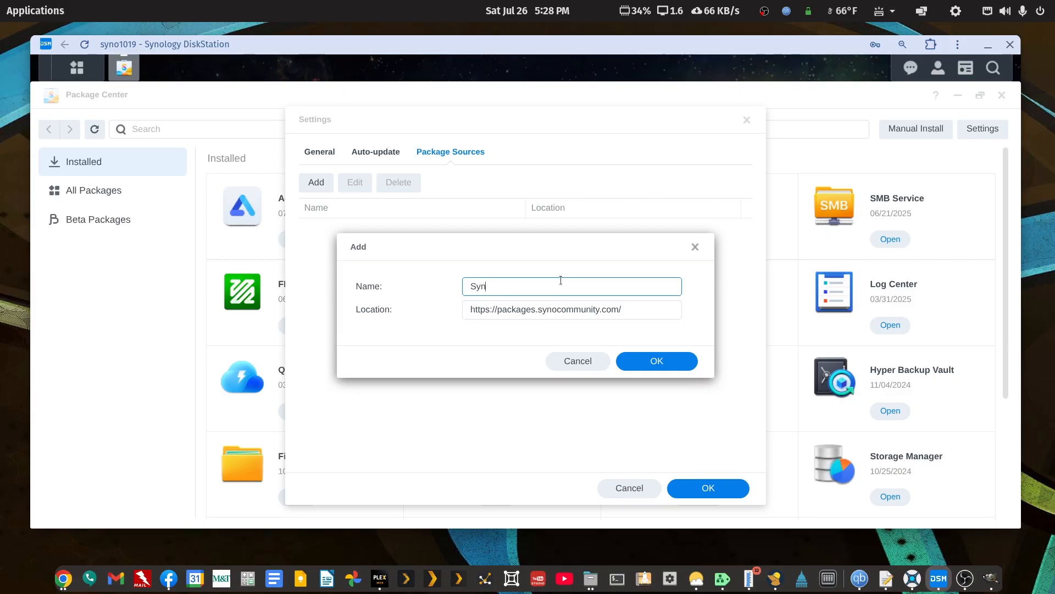
{"action": "type", "text": "o Community"}
{"action": "left_click", "coordinate": [654, 367]}
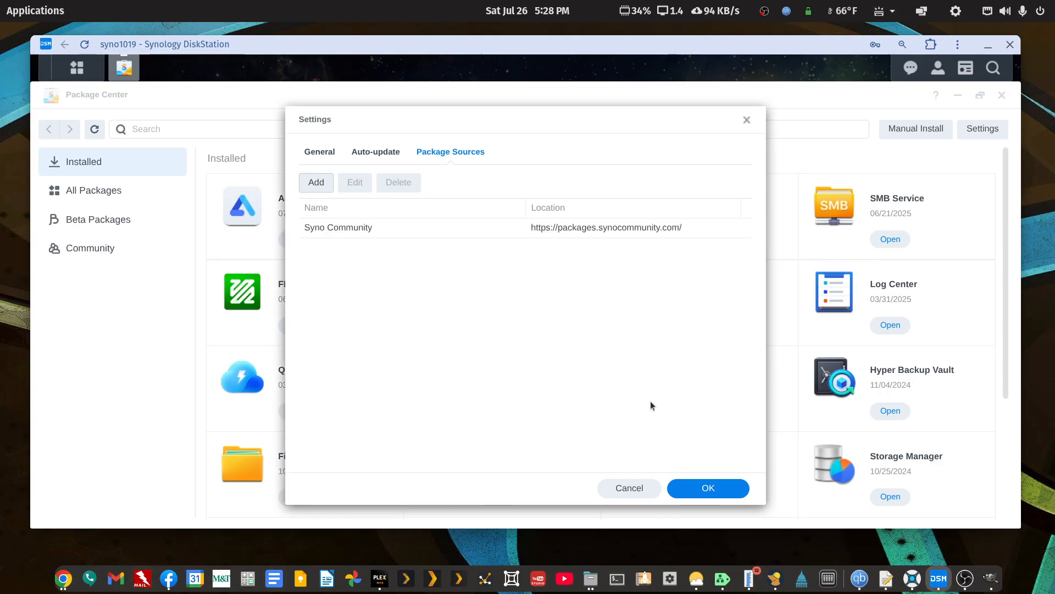
{"action": "left_click", "coordinate": [690, 484]}
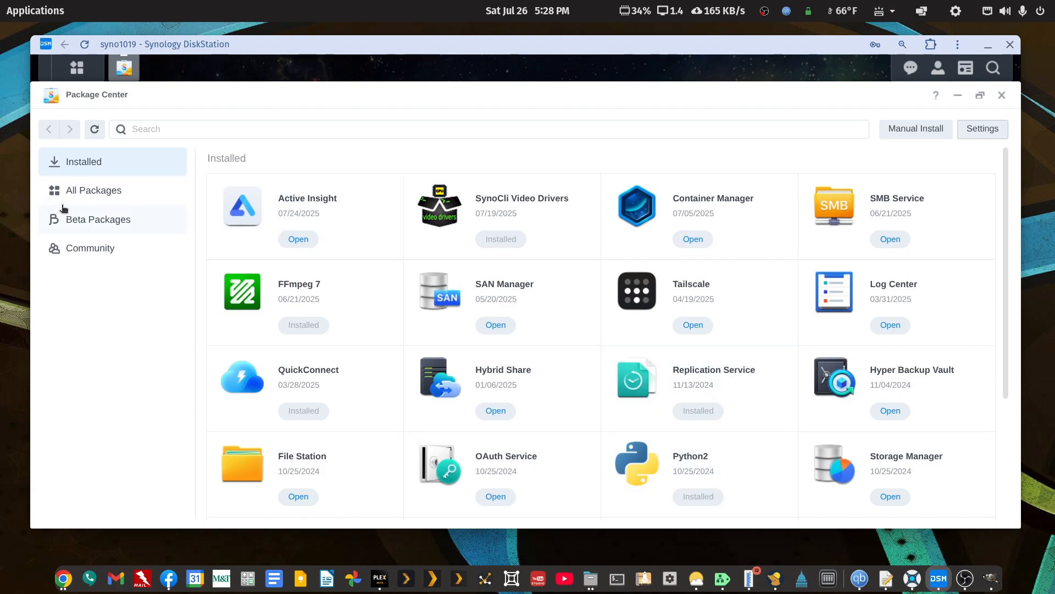
- Search Package Center for plex
{"action": "left_click", "coordinate": [145, 130]}
{"action": "type", "text": "plex"}
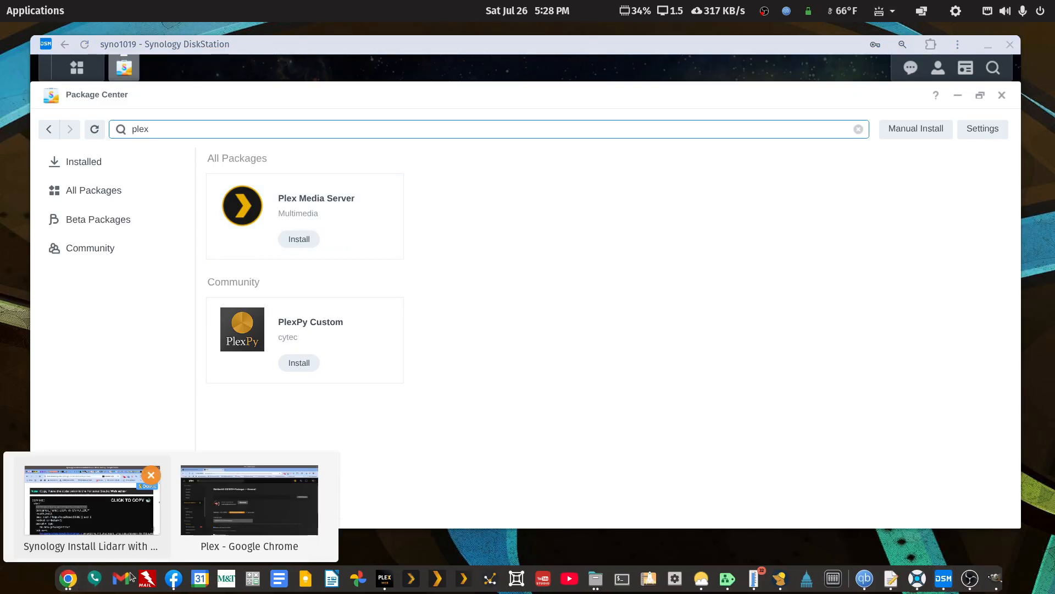
- Switch to the Chrome window showing the Plex downloads page and replace its tab with a new blank one
{"action": "left_click", "coordinate": [213, 520]}
{"action": "left_click", "coordinate": [323, 55]}
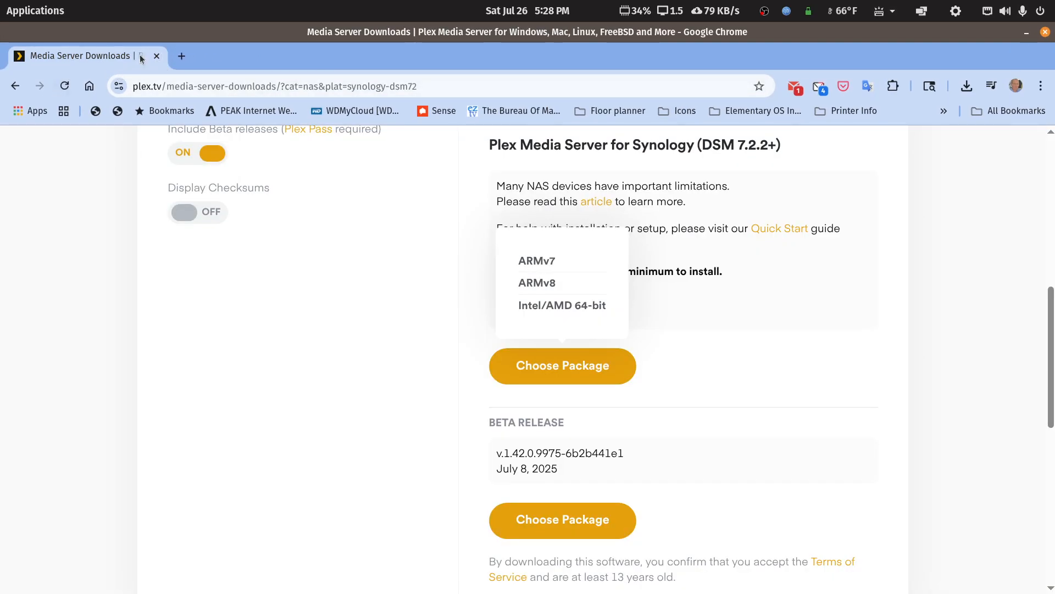
{"action": "left_click", "coordinate": [182, 56]}
{"action": "left_click", "coordinate": [156, 56]}
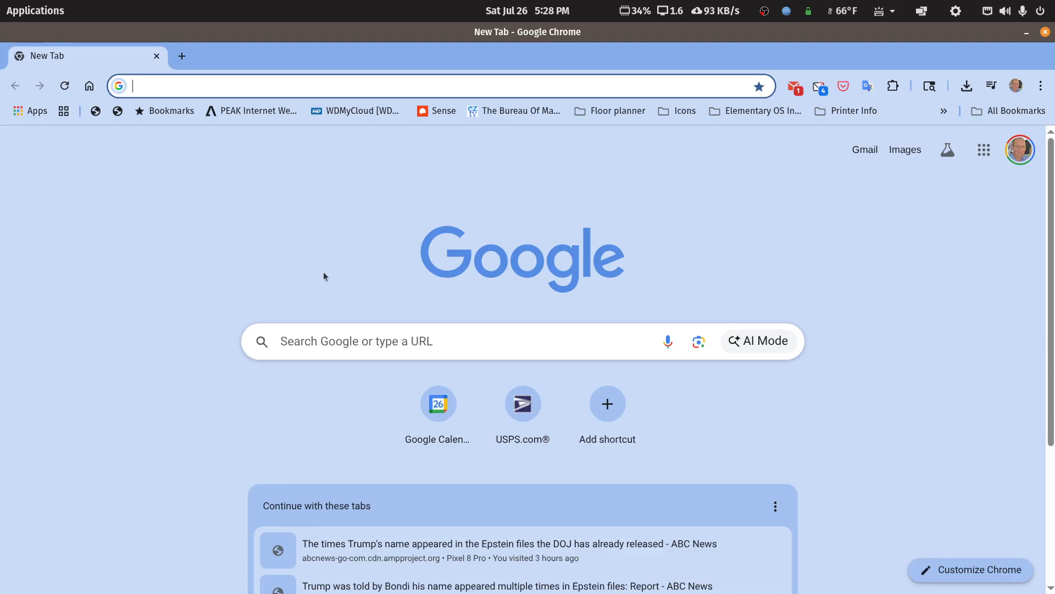
- Search Google for plex downloads and open the Downloads | Plex Media Server result
{"action": "left_click", "coordinate": [340, 338]}
{"action": "type", "text": "plex down"}
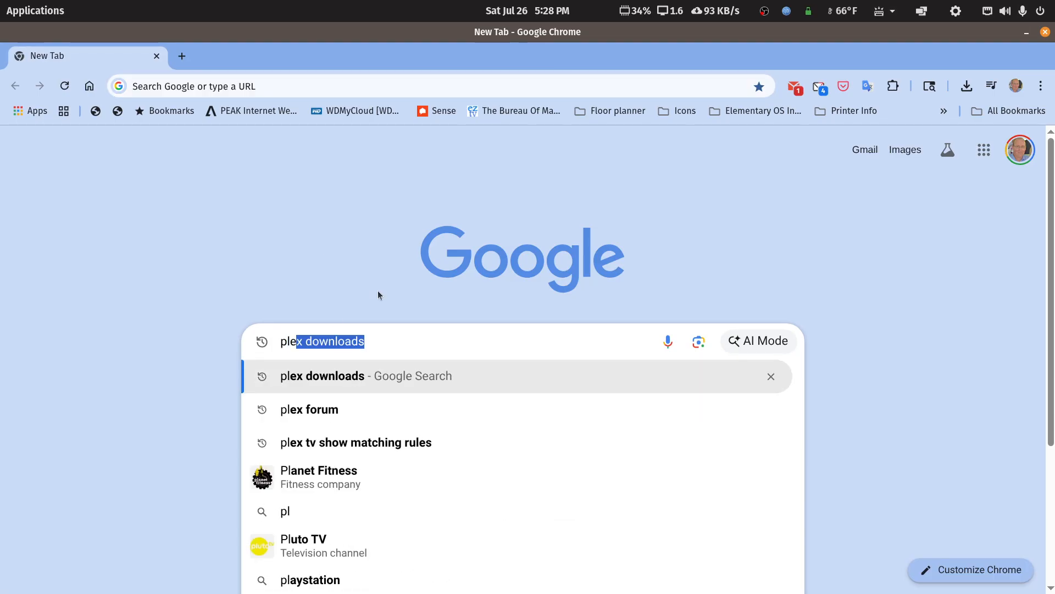
{"action": "type", "text": "loads"}
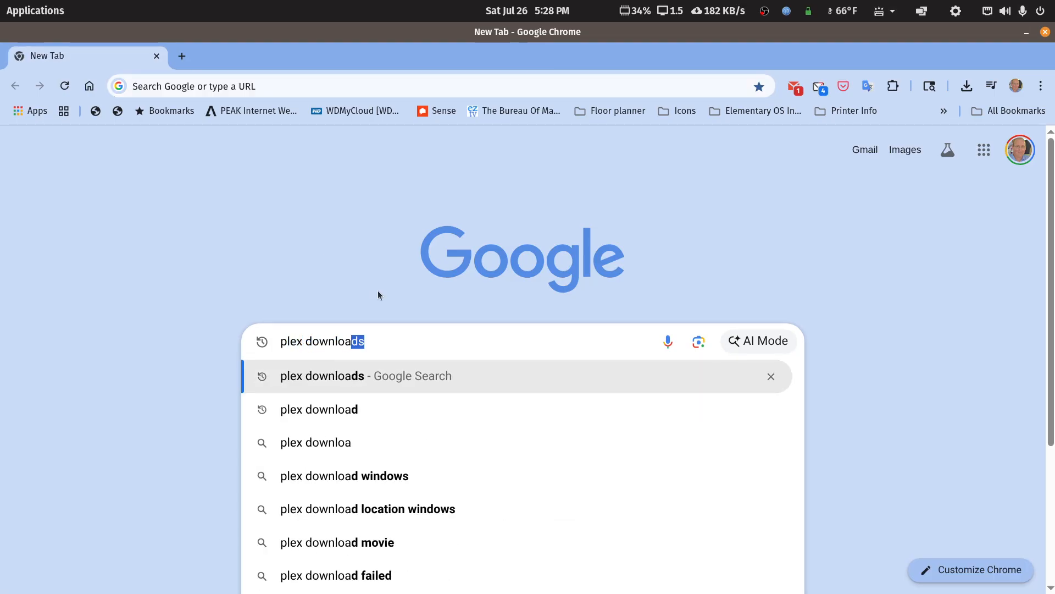
{"action": "key", "text": "Return"}
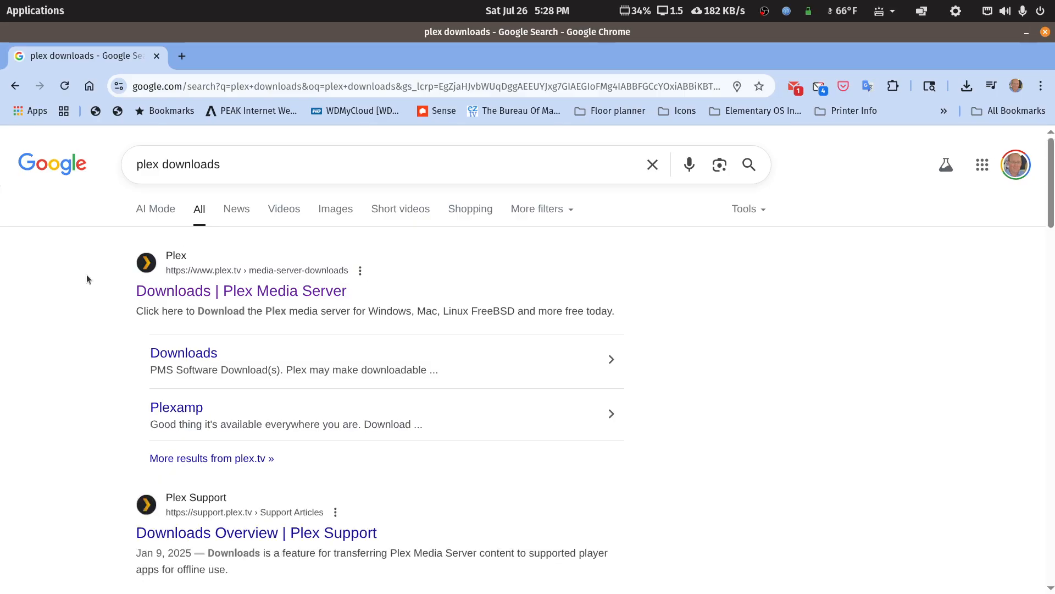
{"action": "left_click", "coordinate": [284, 291]}
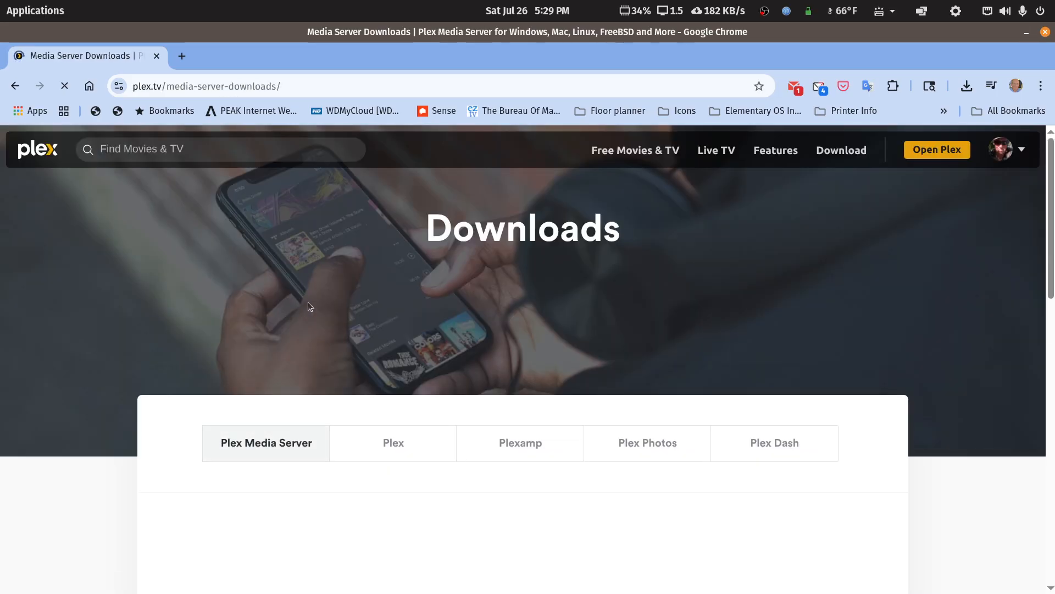
- Set the Plex Media Server download platform to Synology (DSM 7.2.2+)
{"action": "scroll", "coordinate": [312, 310], "scroll_direction": "down", "scroll_amount": 1}
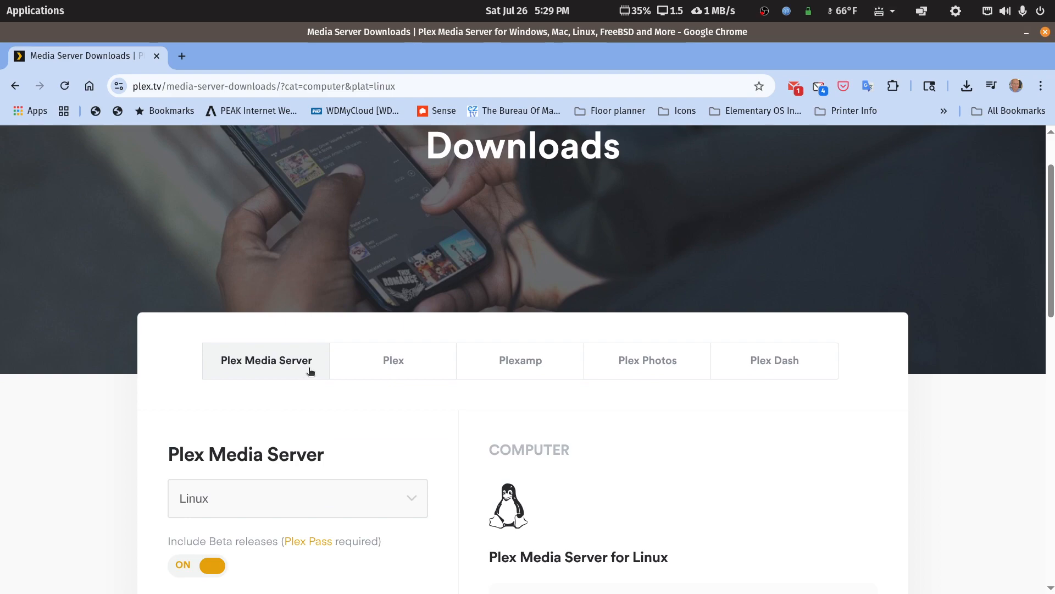
{"action": "scroll", "coordinate": [267, 363], "scroll_direction": "down", "scroll_amount": 3}
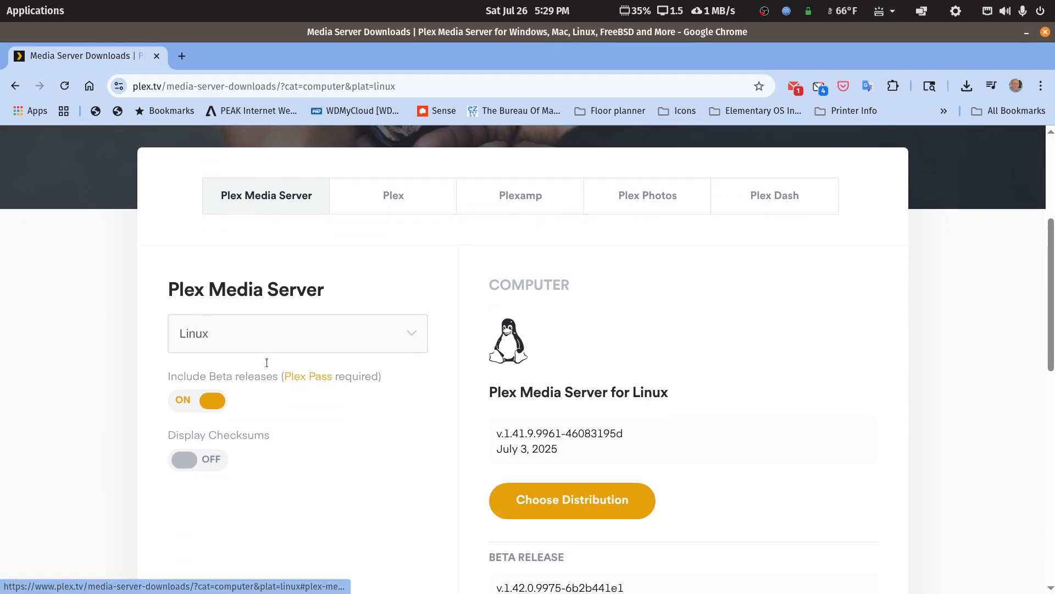
{"action": "left_click", "coordinate": [282, 338]}
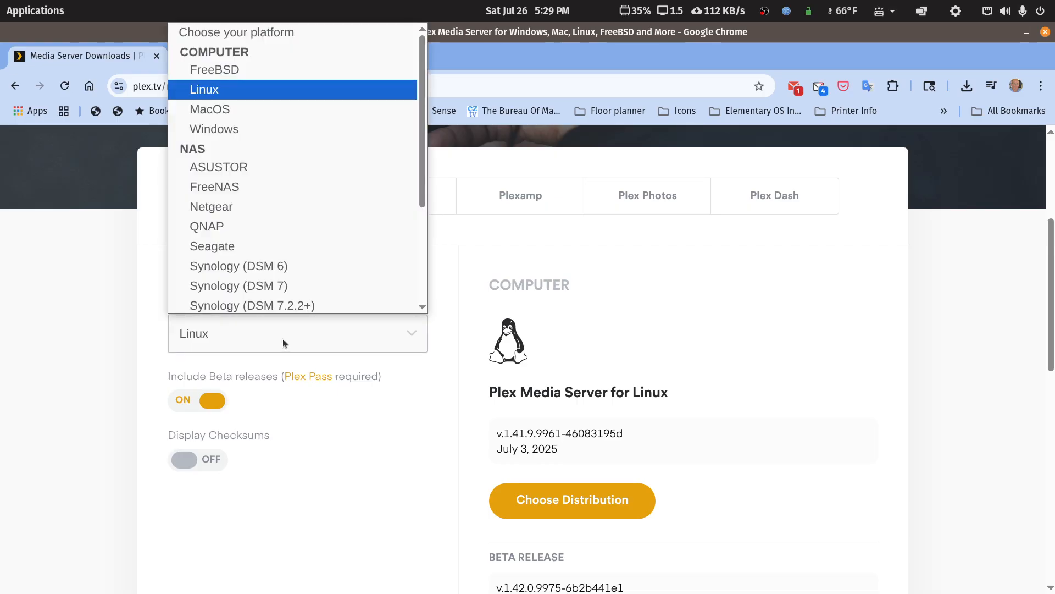
{"action": "scroll", "coordinate": [264, 259], "scroll_direction": "down", "scroll_amount": 3}
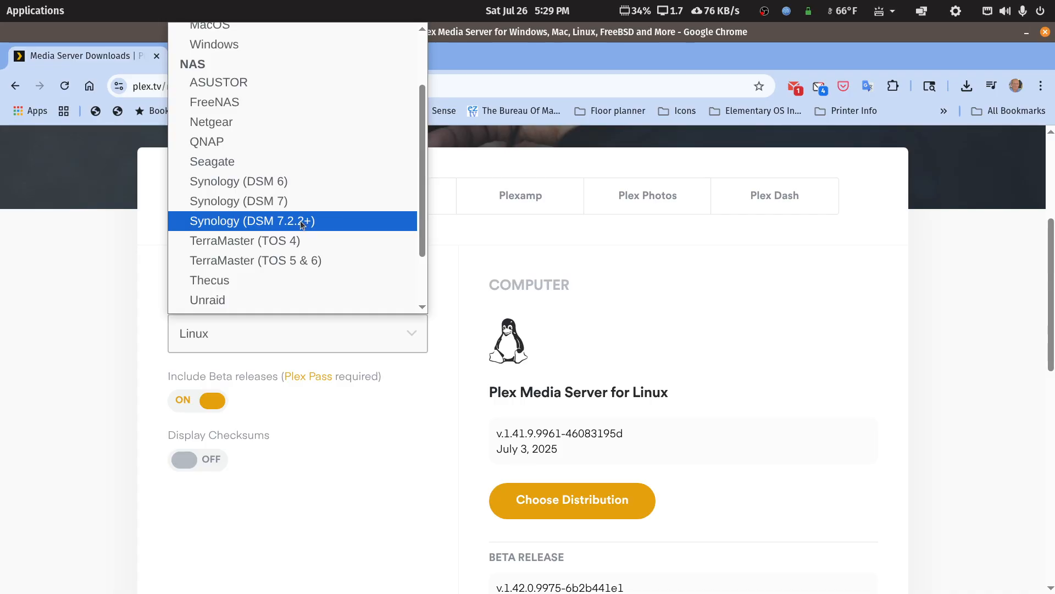
{"action": "left_click", "coordinate": [258, 223]}
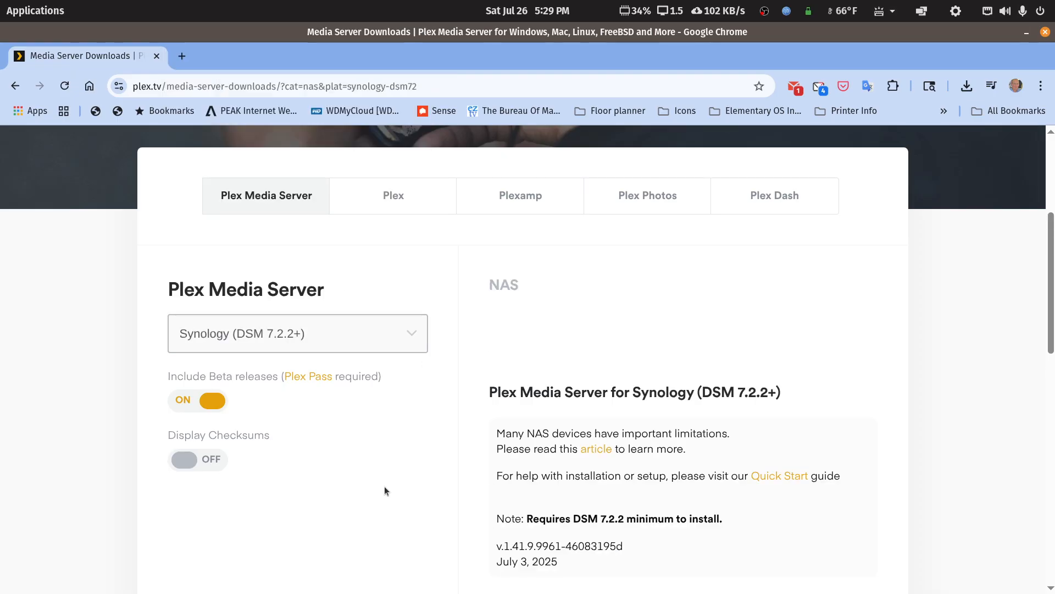
- Start downloading the Intel/AMD 64-bit package of the regular Synology release, then cancel saving the file and close the downloads page
{"action": "scroll", "coordinate": [384, 489], "scroll_direction": "down", "scroll_amount": 5}
{"action": "scroll", "coordinate": [607, 371], "scroll_direction": "up", "scroll_amount": 5}
{"action": "scroll", "coordinate": [586, 509], "scroll_direction": "down", "scroll_amount": 5}
{"action": "scroll", "coordinate": [586, 510], "scroll_direction": "down", "scroll_amount": 2}
{"action": "scroll", "coordinate": [587, 439], "scroll_direction": "up", "scroll_amount": 2}
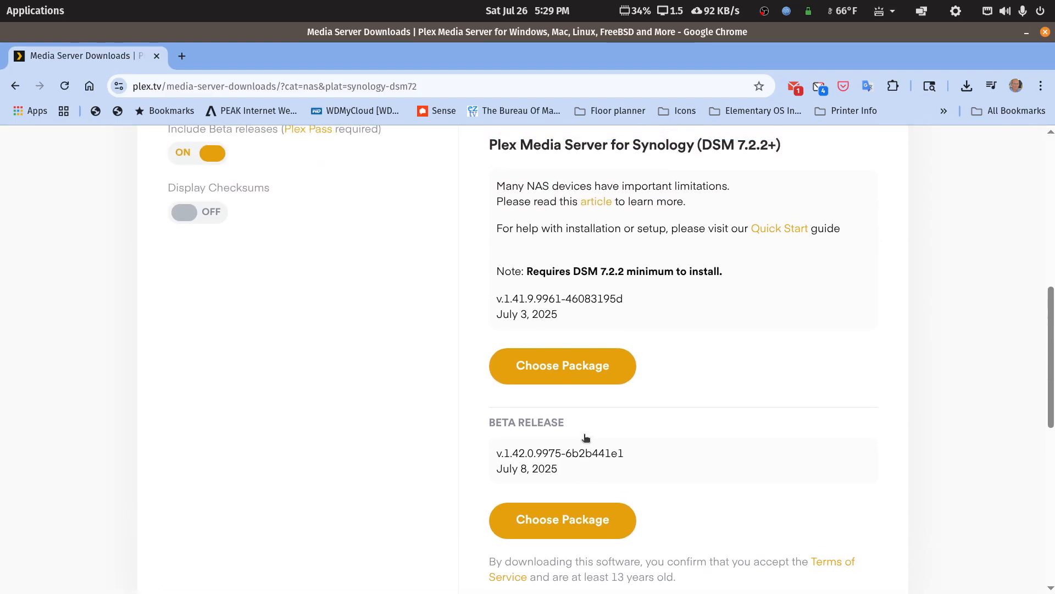
{"action": "left_click", "coordinate": [586, 376]}
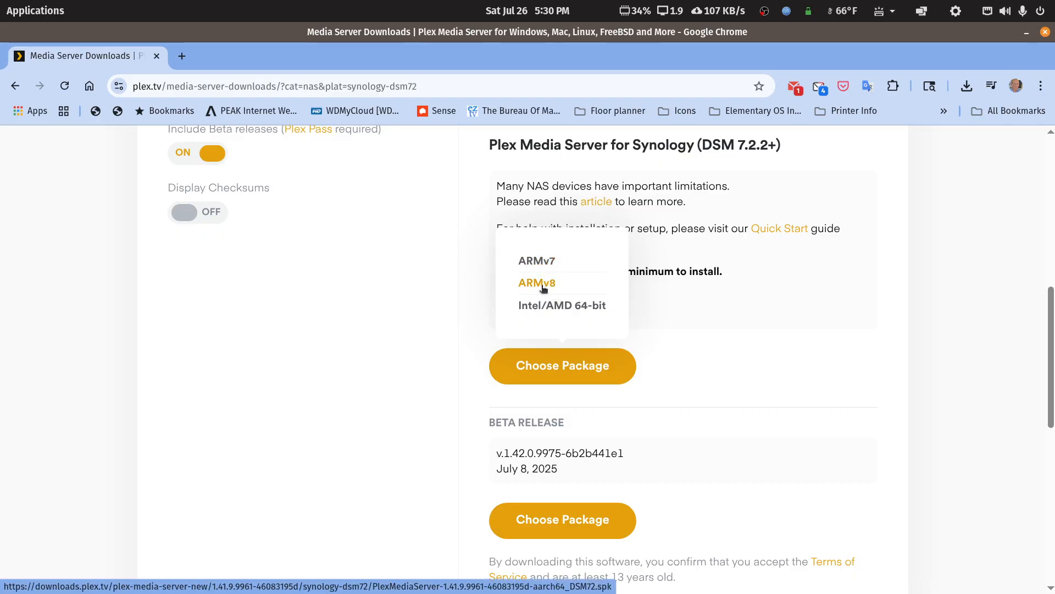
{"action": "left_click", "coordinate": [579, 307]}
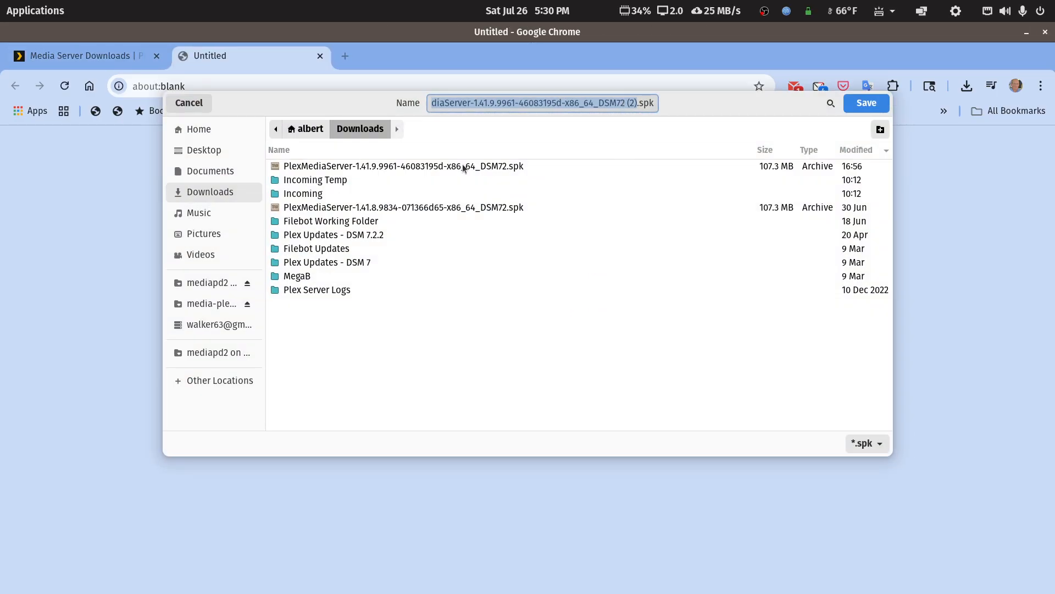
{"action": "left_click", "coordinate": [488, 167]}
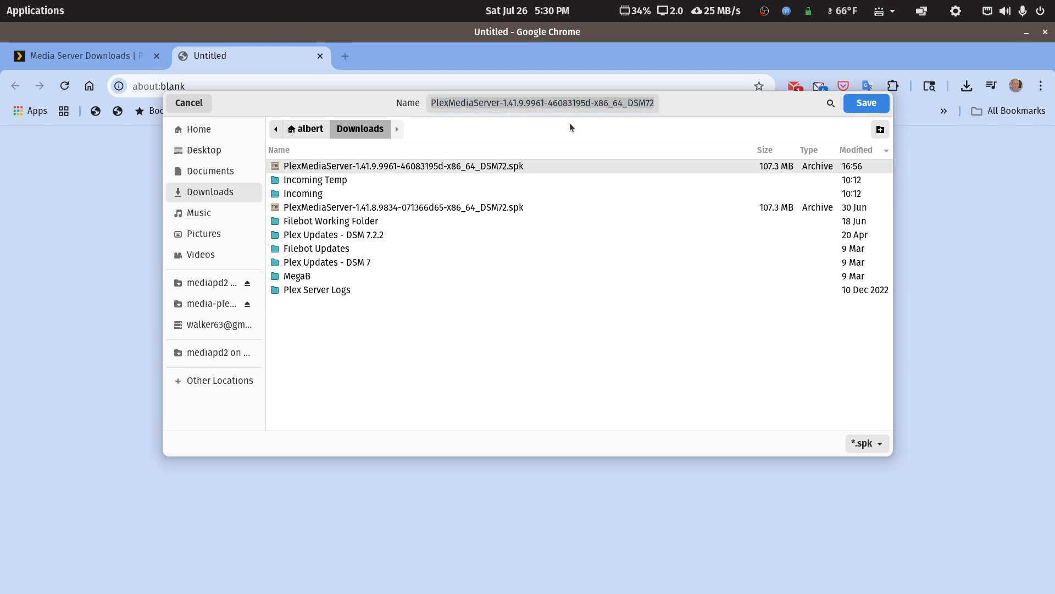
{"action": "left_click", "coordinate": [196, 104]}
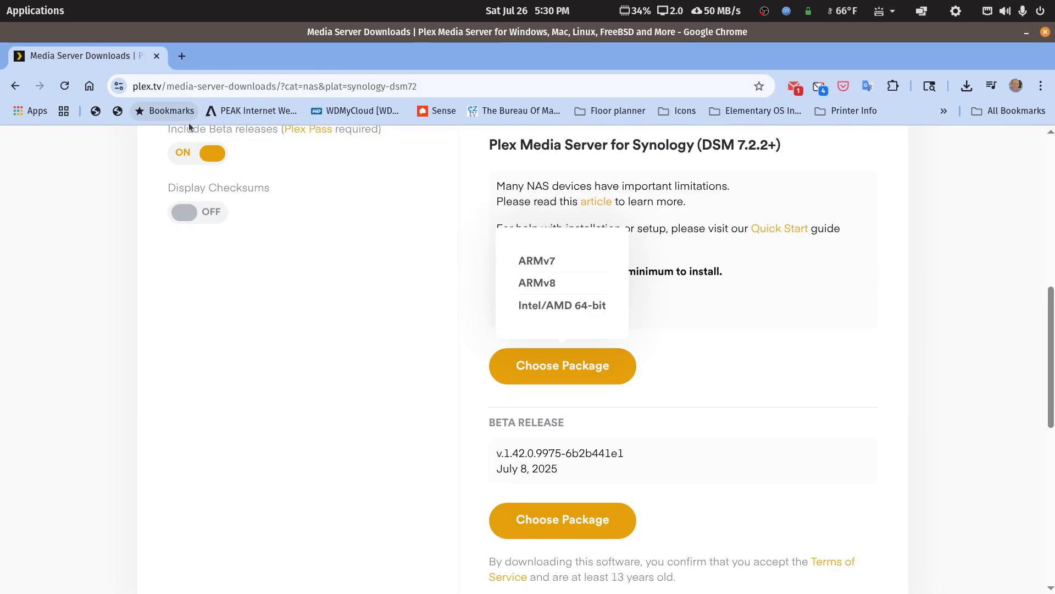
{"action": "left_click", "coordinate": [159, 58]}
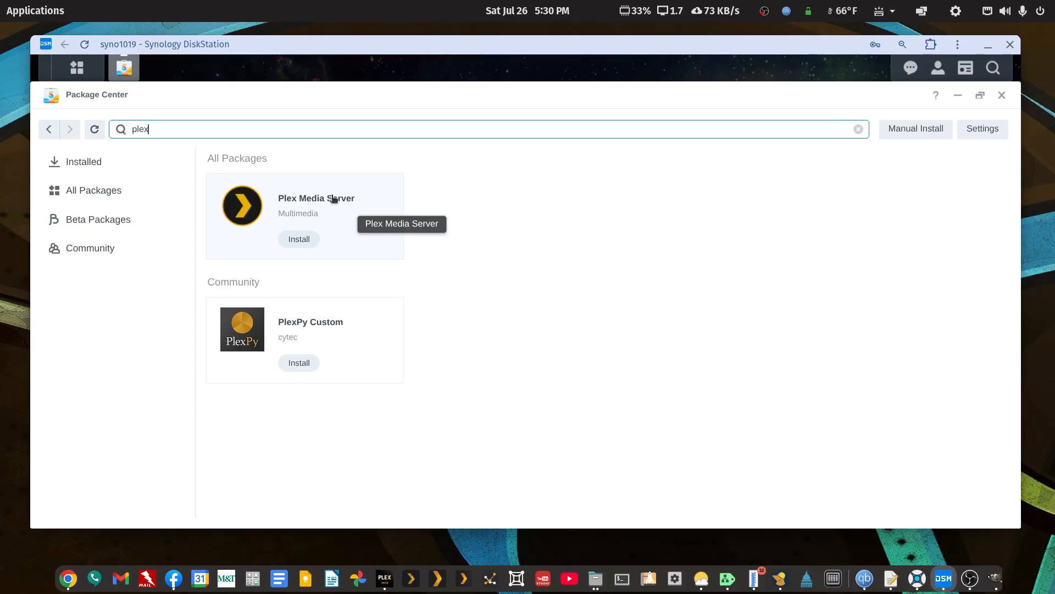
- Install Plex Media Server from Package Center with the normal installation type and set to run after installation
{"action": "left_click", "coordinate": [299, 239]}
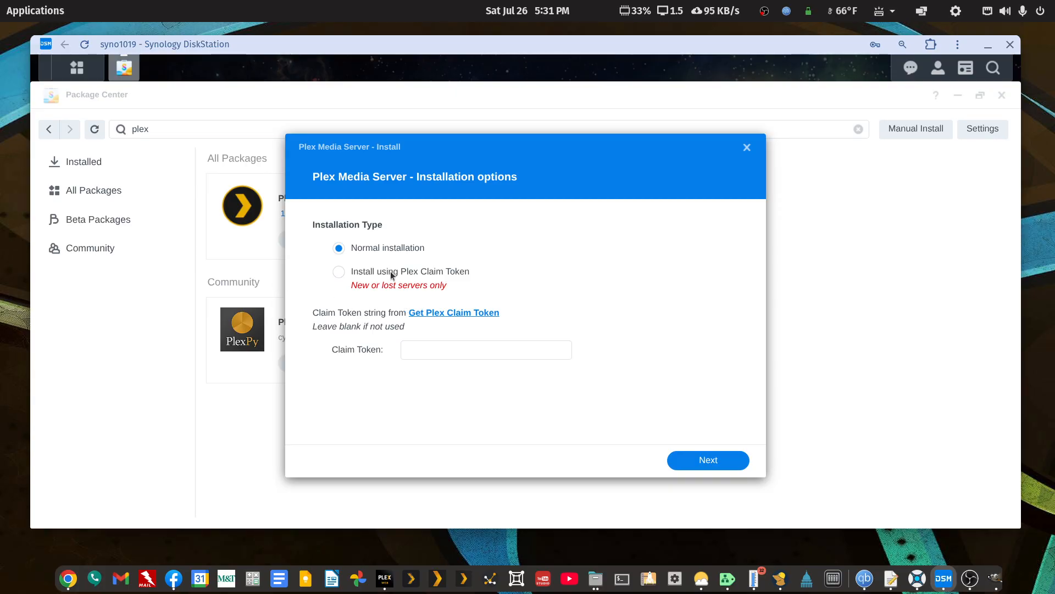
{"action": "left_click", "coordinate": [722, 459]}
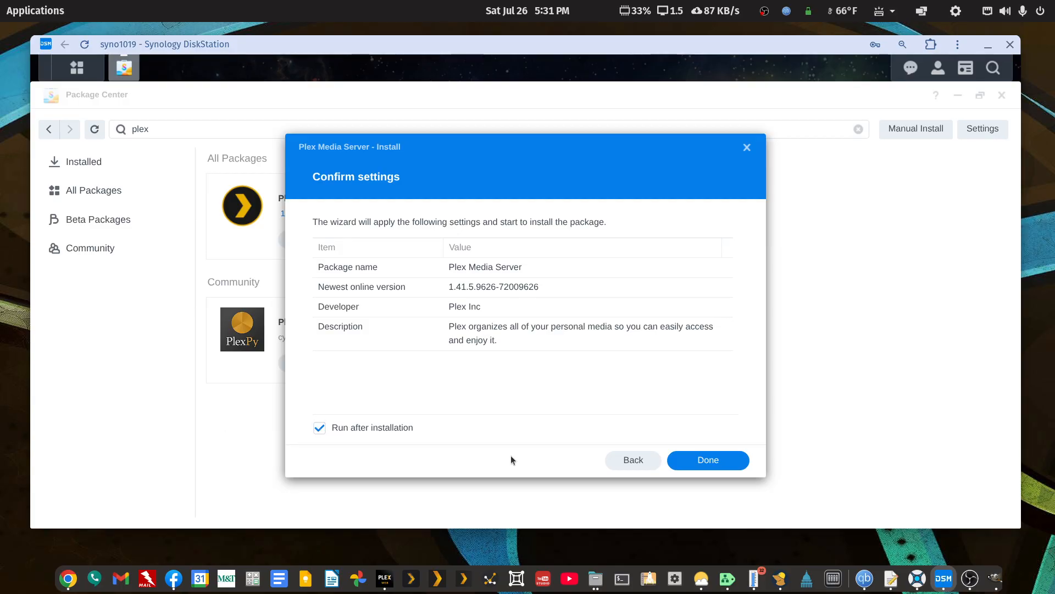
{"action": "left_click", "coordinate": [687, 459]}
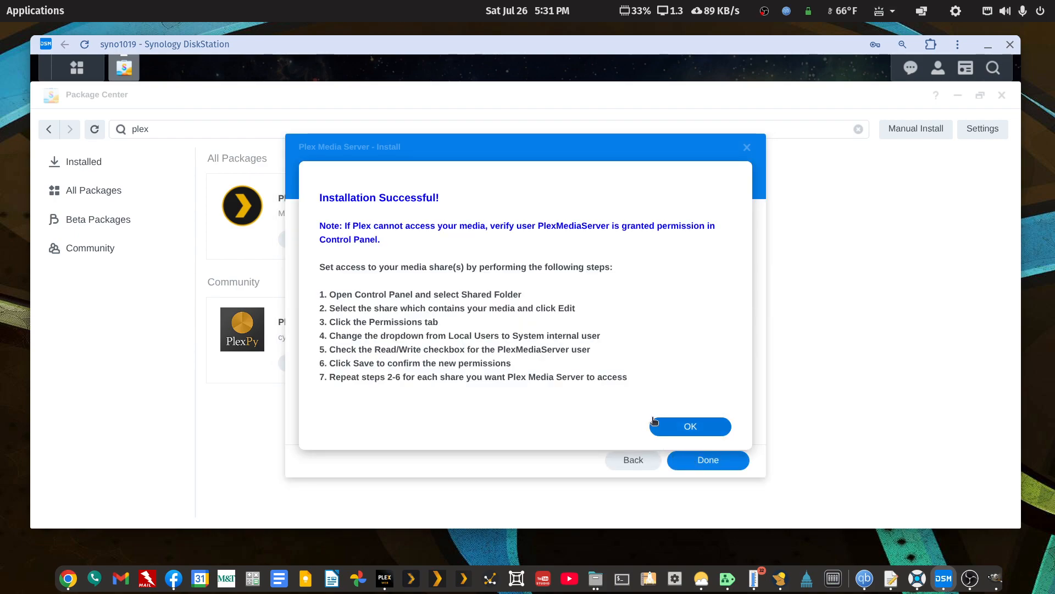
- Capture a screenshot of the selected area with the media share permission instructions, then dismiss the installation message
{"action": "key", "text": "Print"}
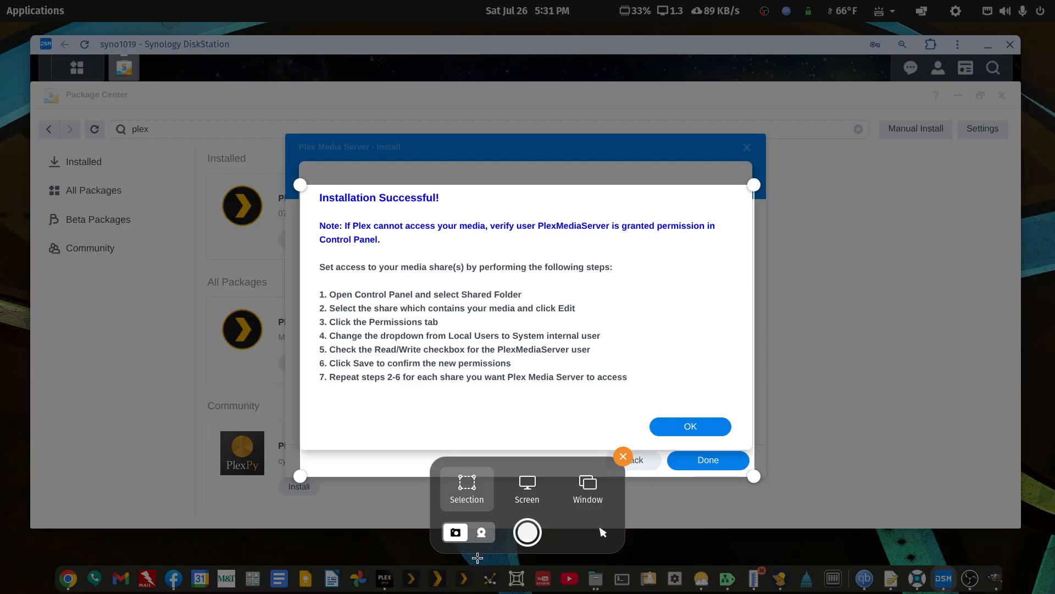
{"action": "left_click", "coordinate": [527, 532]}
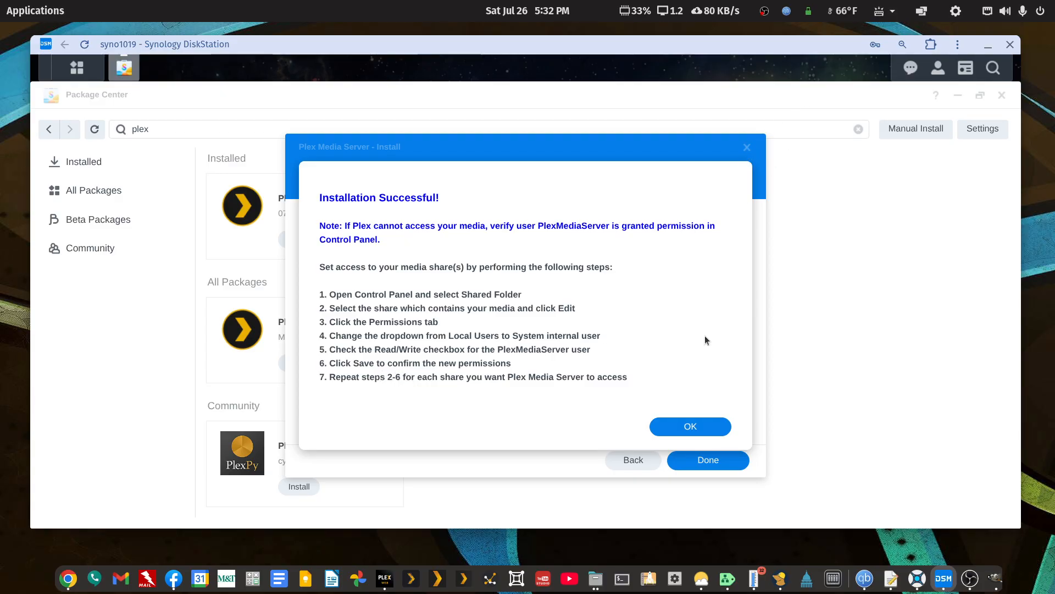
{"action": "left_click", "coordinate": [710, 430]}
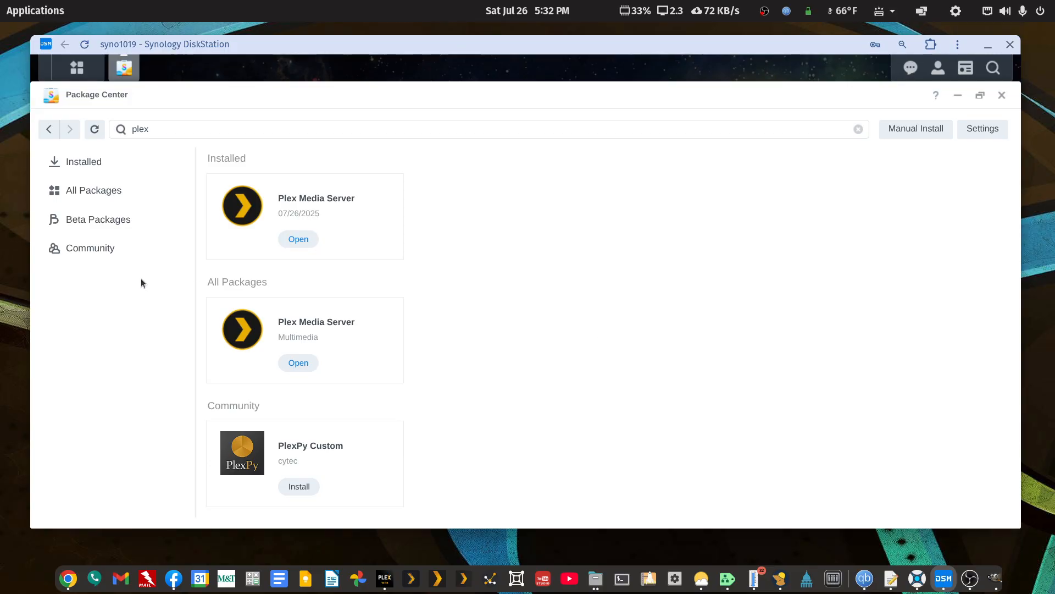
- List the installed packages in Package Center and open the details page of Plex Media Server
{"action": "left_click", "coordinate": [84, 191]}
{"action": "left_click", "coordinate": [92, 171]}
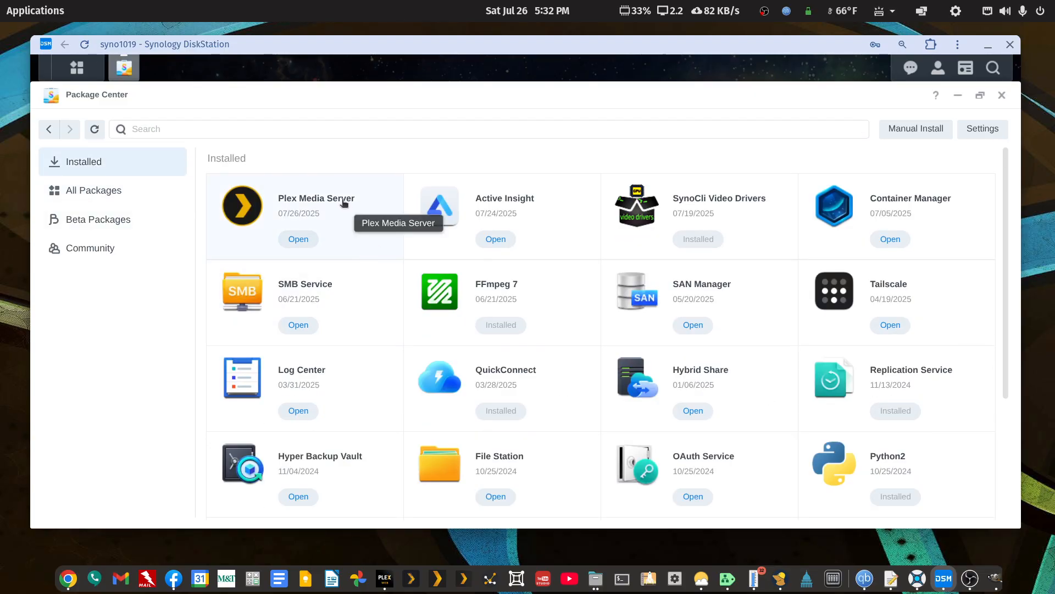
{"action": "left_click", "coordinate": [342, 204]}
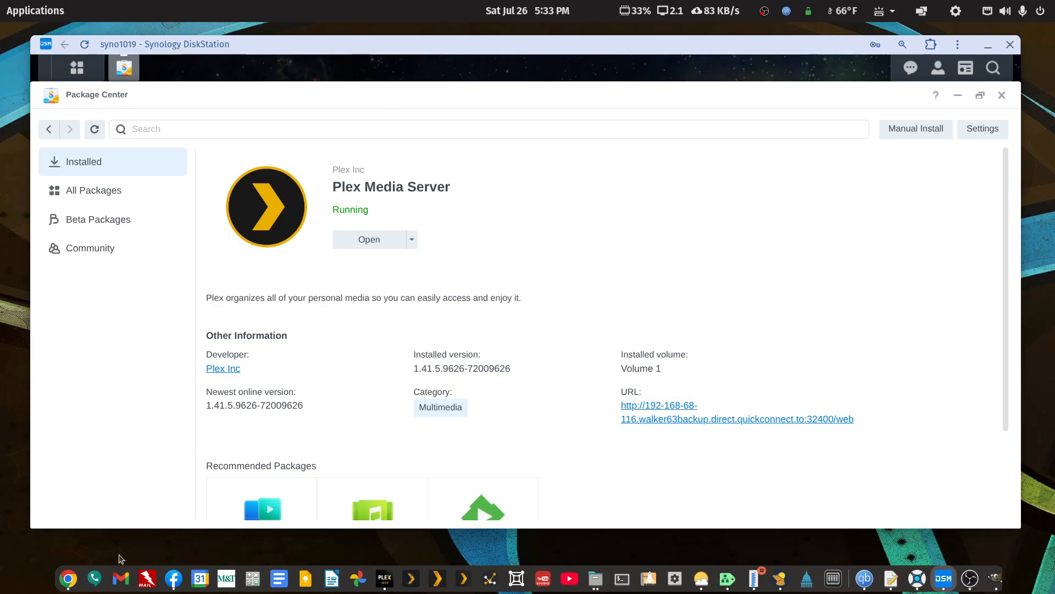
- Open a new Chrome window, then put it aside and close Package Center to return to the DSM desktop
{"action": "right_click", "coordinate": [65, 587]}
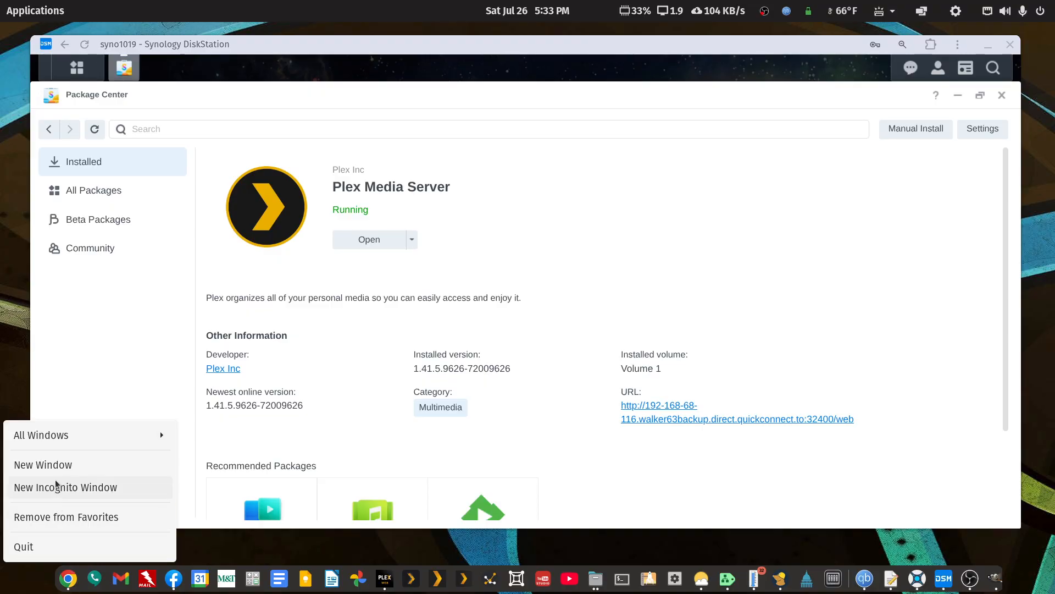
{"action": "left_click", "coordinate": [63, 465]}
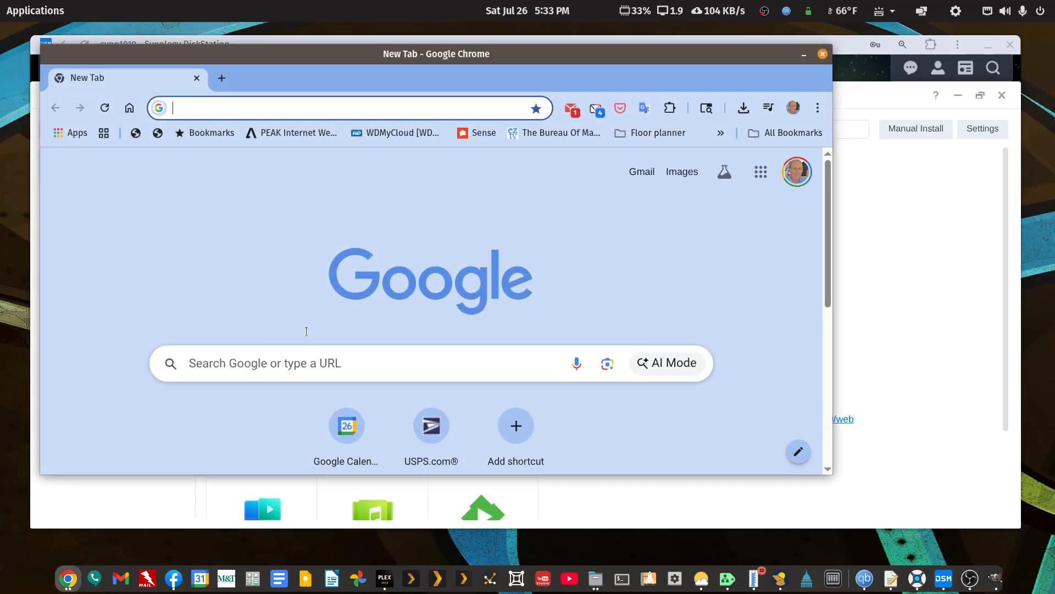
{"action": "left_click_drag", "start_coordinate": [377, 55], "coordinate": [442, 74]}
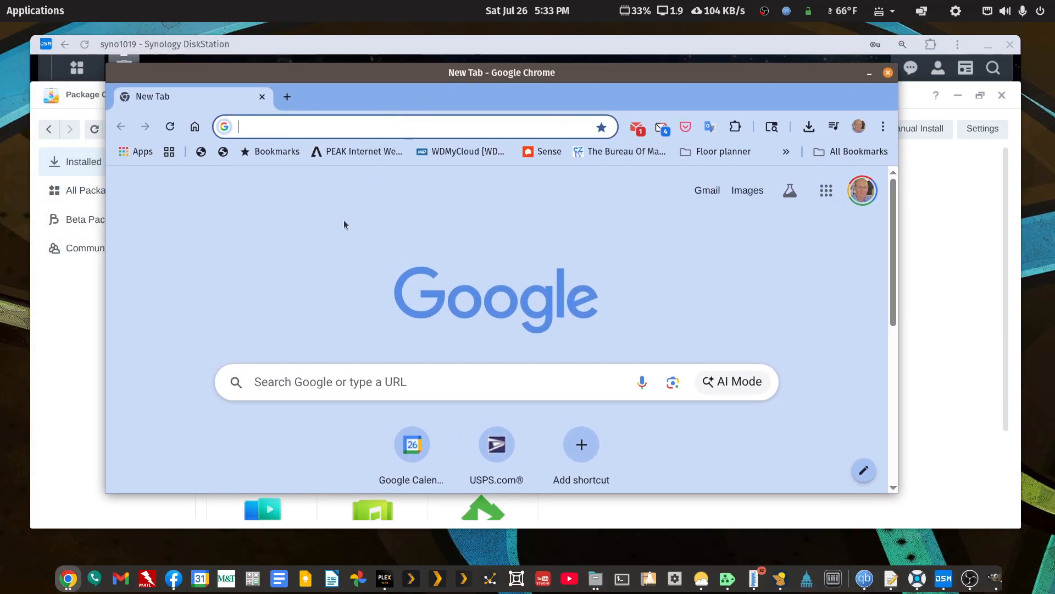
{"action": "left_click", "coordinate": [387, 120]}
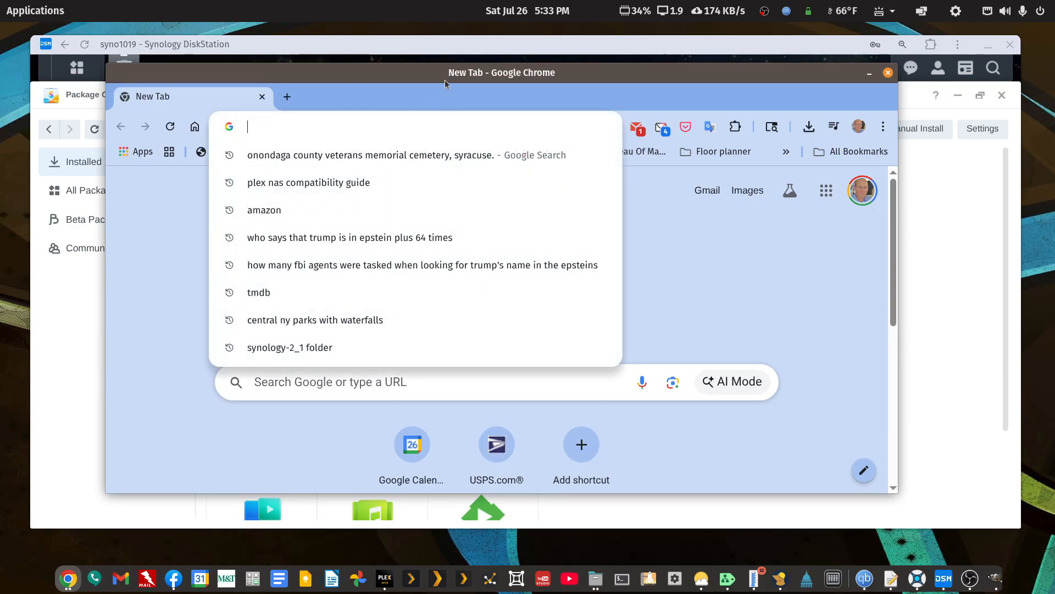
{"action": "left_click", "coordinate": [816, 51]}
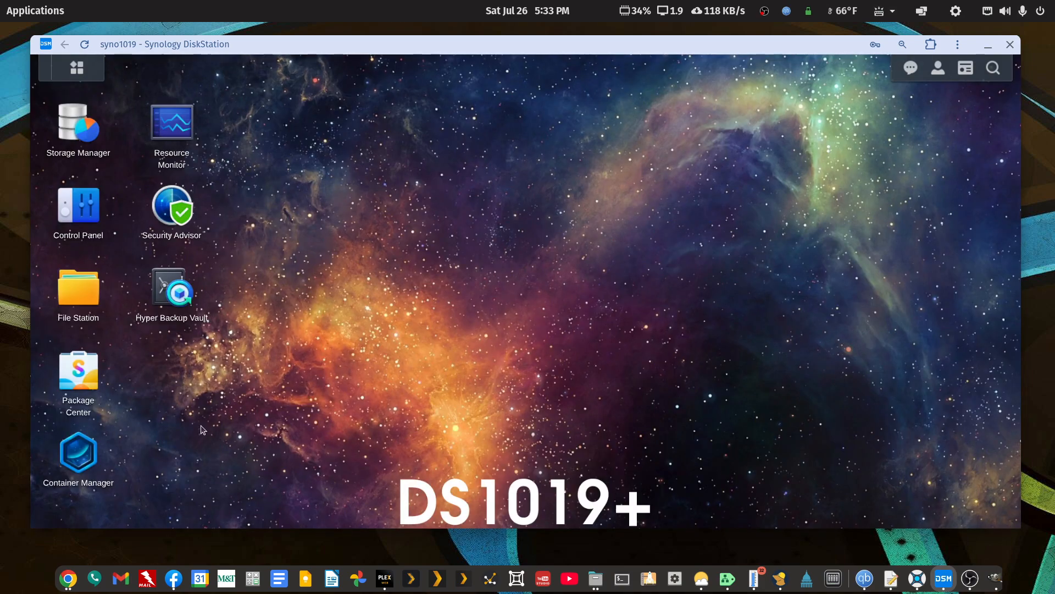
- Look up the IP address of LAN 1 among the network interfaces in Control Panel, then close Control Panel
{"action": "left_click", "coordinate": [70, 217]}
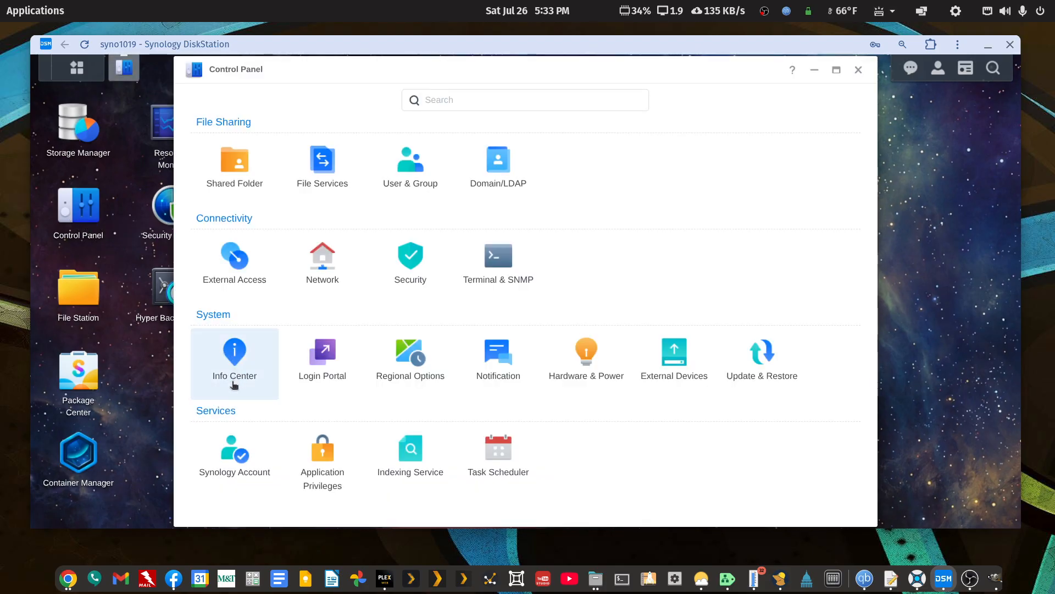
{"action": "left_click", "coordinate": [323, 273]}
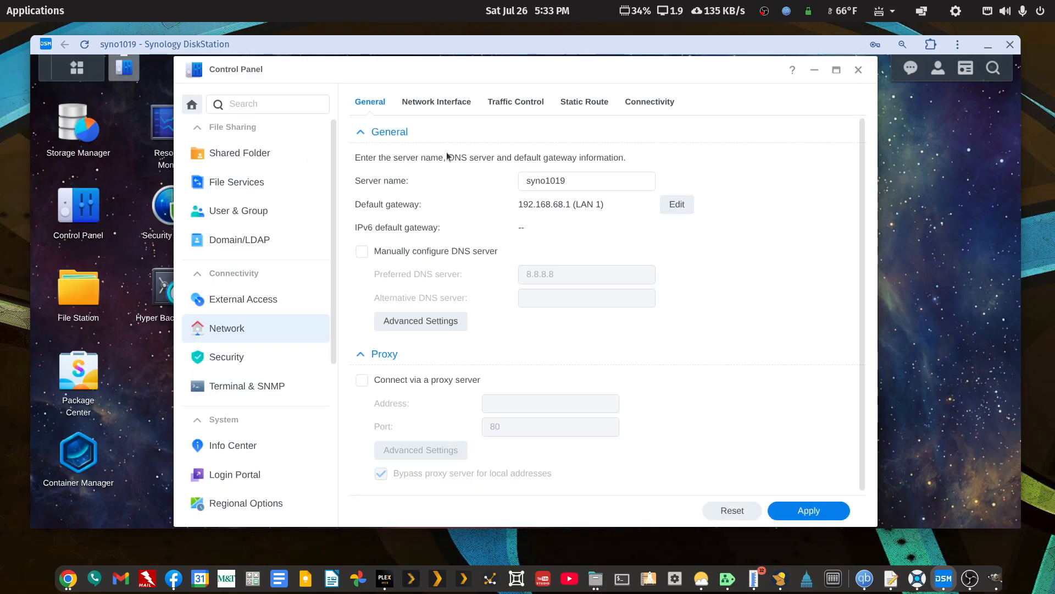
{"action": "left_click", "coordinate": [446, 102]}
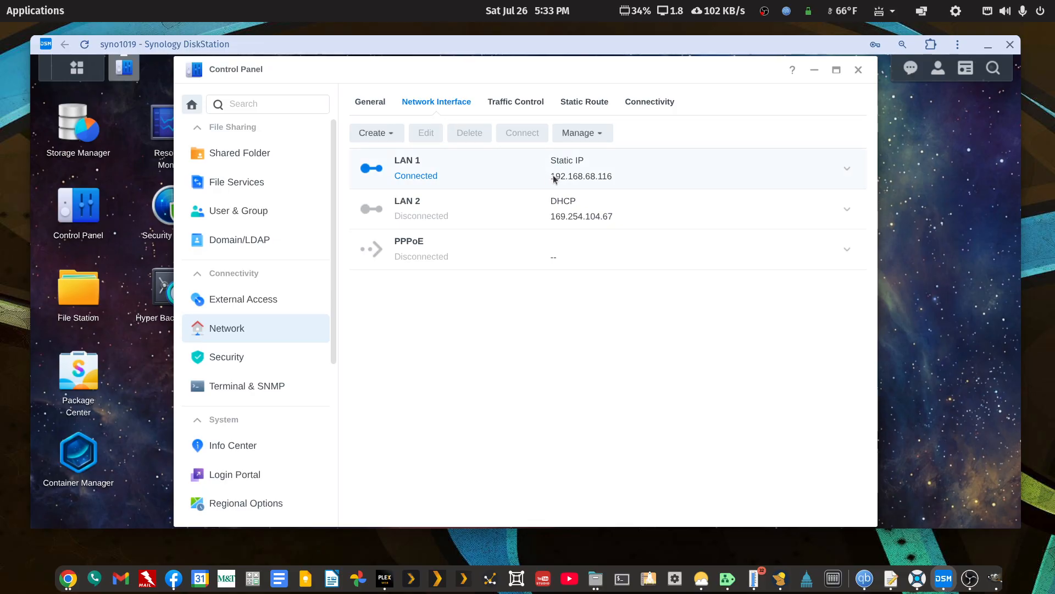
{"action": "left_click_drag", "start_coordinate": [642, 175], "coordinate": [552, 176]}
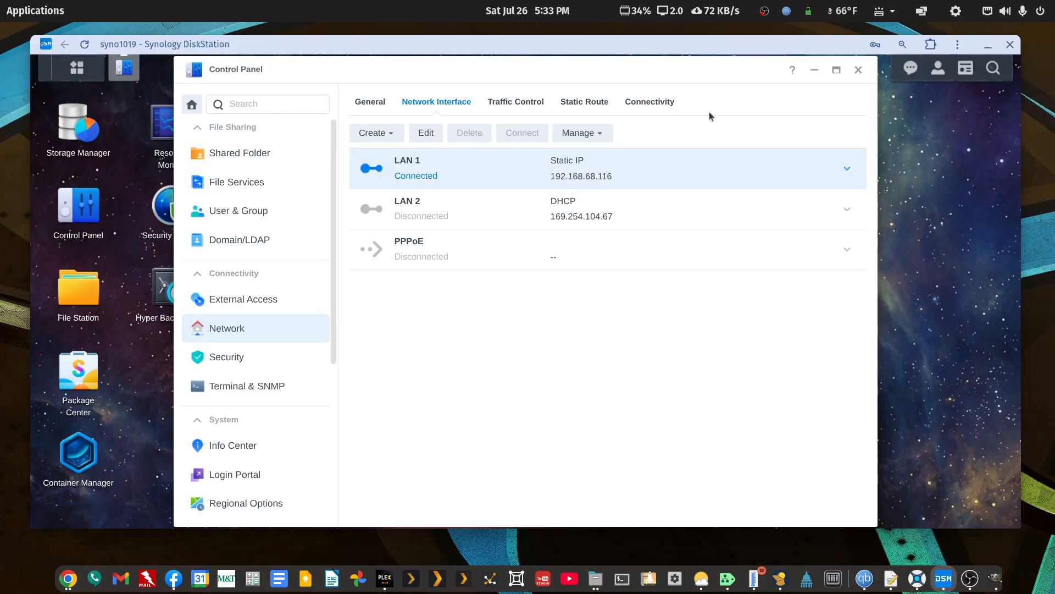
{"action": "left_click_drag", "start_coordinate": [861, 71], "coordinate": [858, 70]}
{"action": "left_click", "coordinate": [856, 70]}
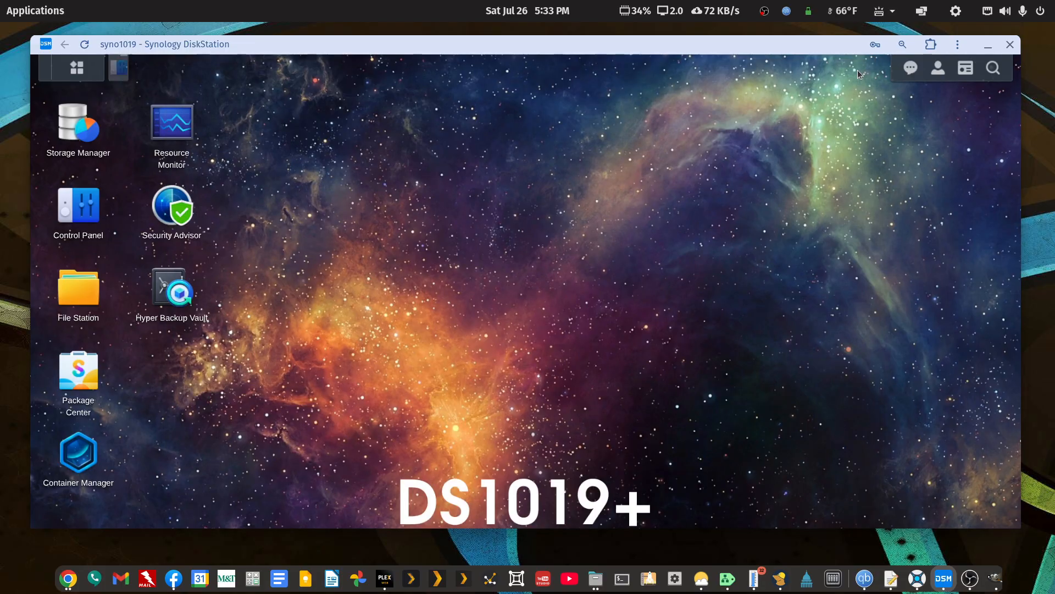
- Switch to the new Chrome window, open 192.168.68.116:32400/web and maximize the window
{"action": "mouse_move", "coordinate": [75, 581]}
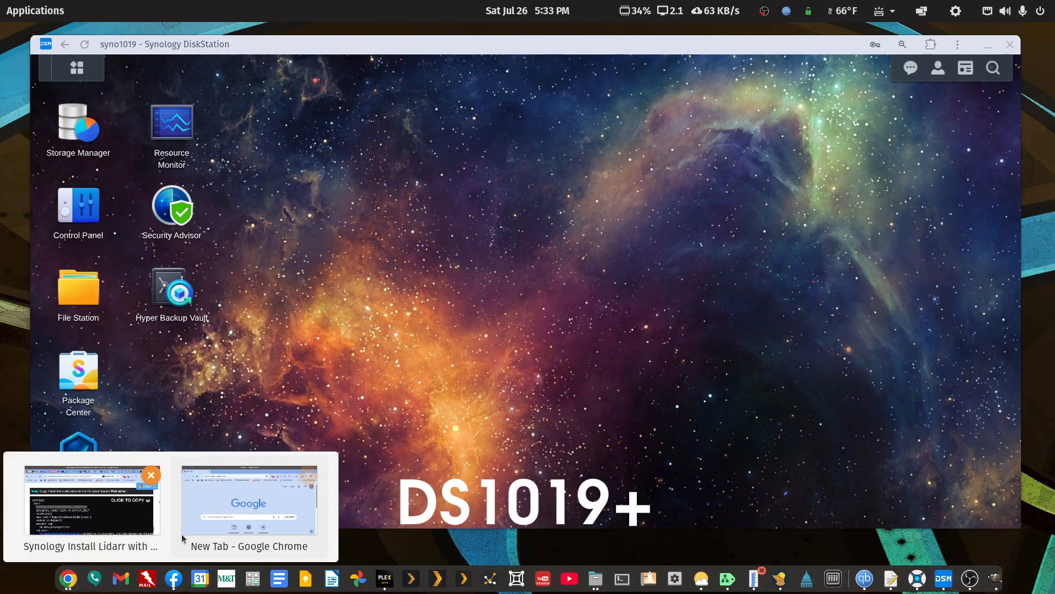
{"action": "left_click", "coordinate": [181, 533]}
{"action": "left_click", "coordinate": [304, 131]}
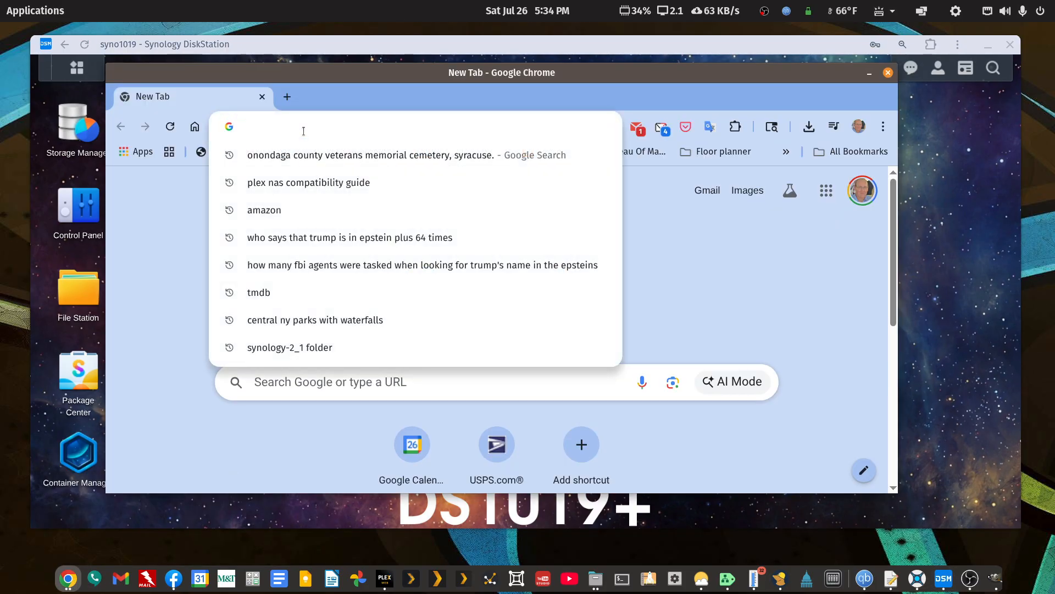
{"action": "type", "text": "192."}
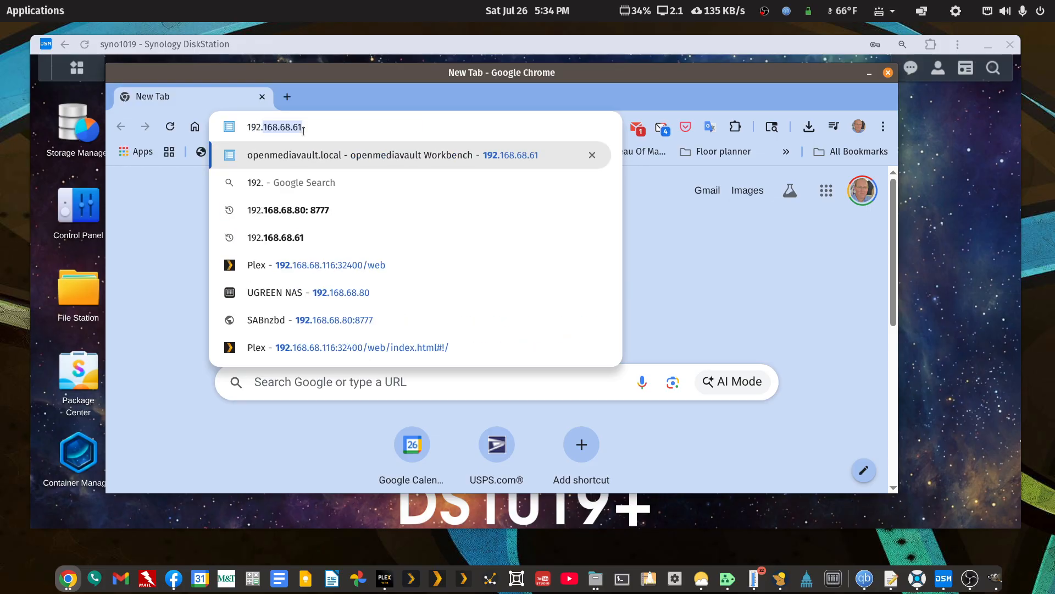
{"action": "type", "text": "1"}
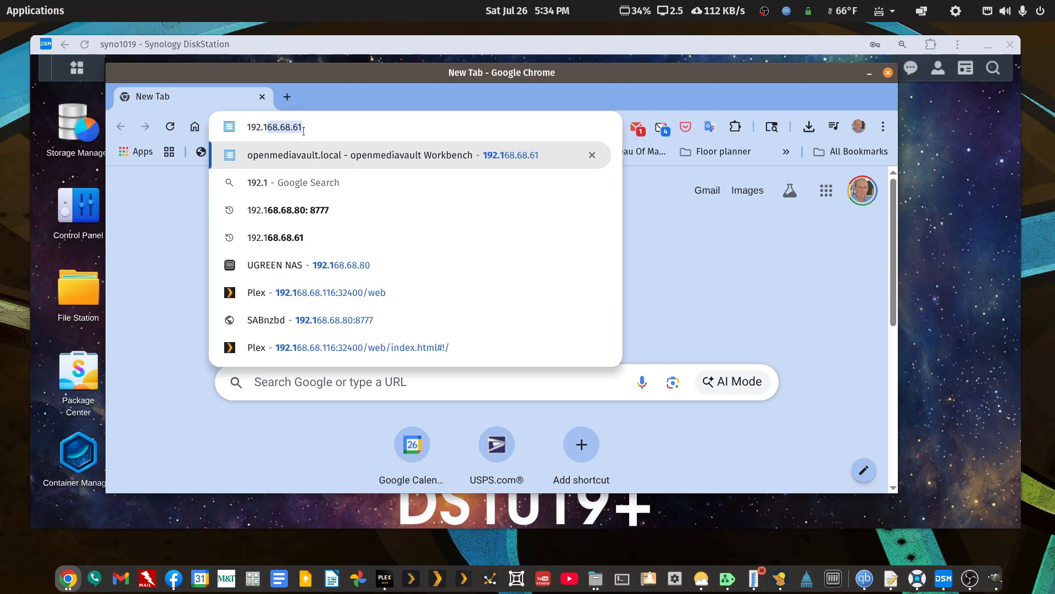
{"action": "type", "text": "68.68."}
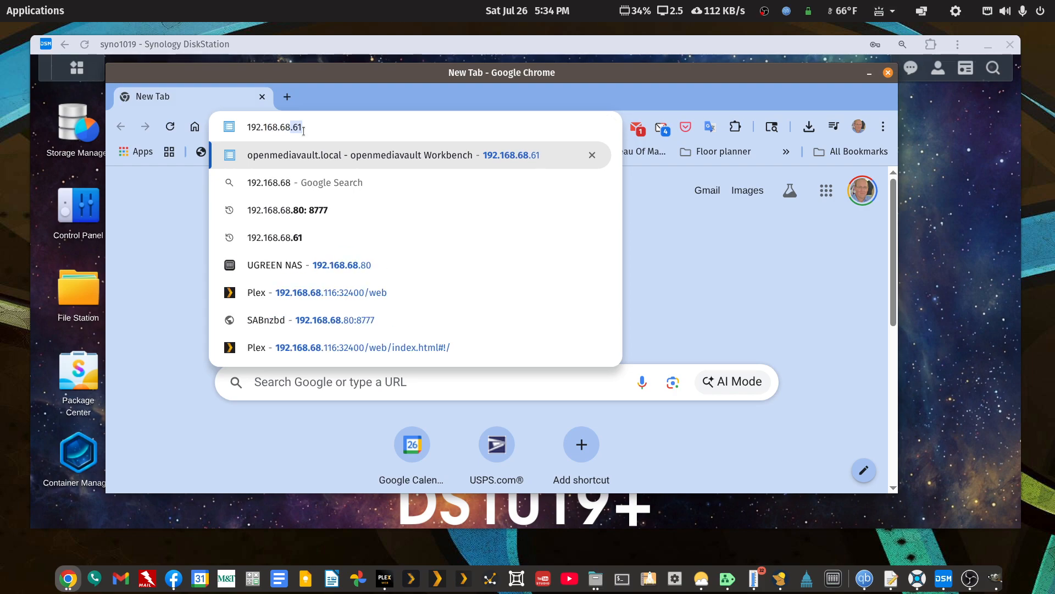
{"action": "type", "text": "116"}
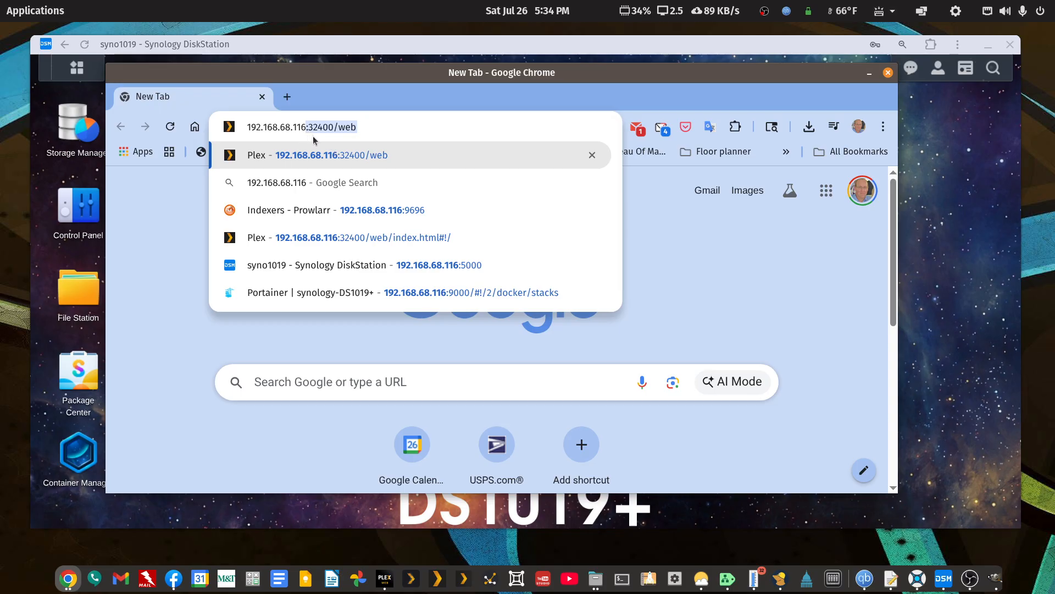
{"action": "left_click", "coordinate": [365, 126]}
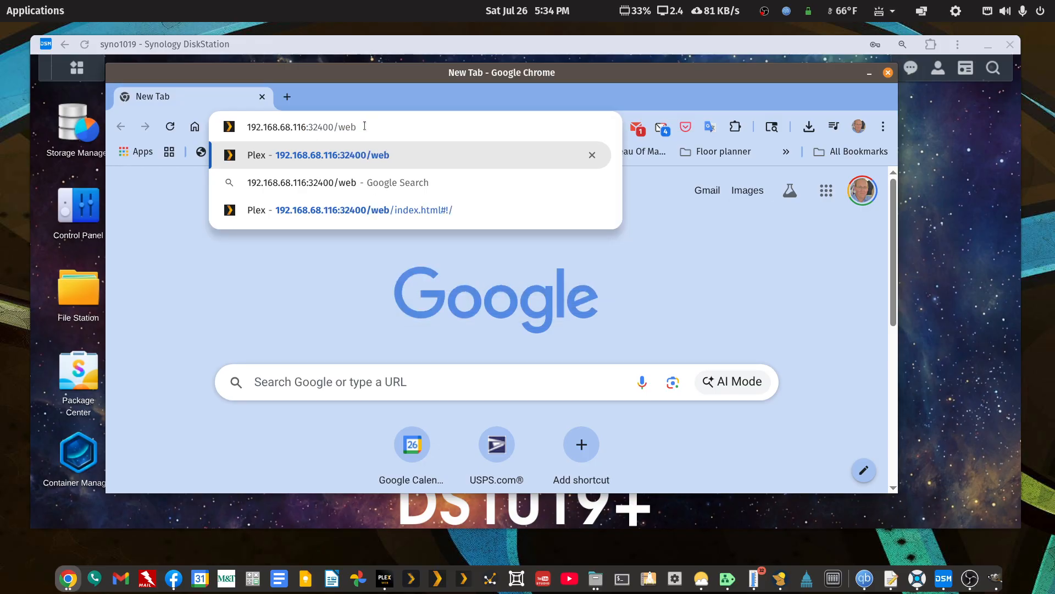
{"action": "key", "text": "Return"}
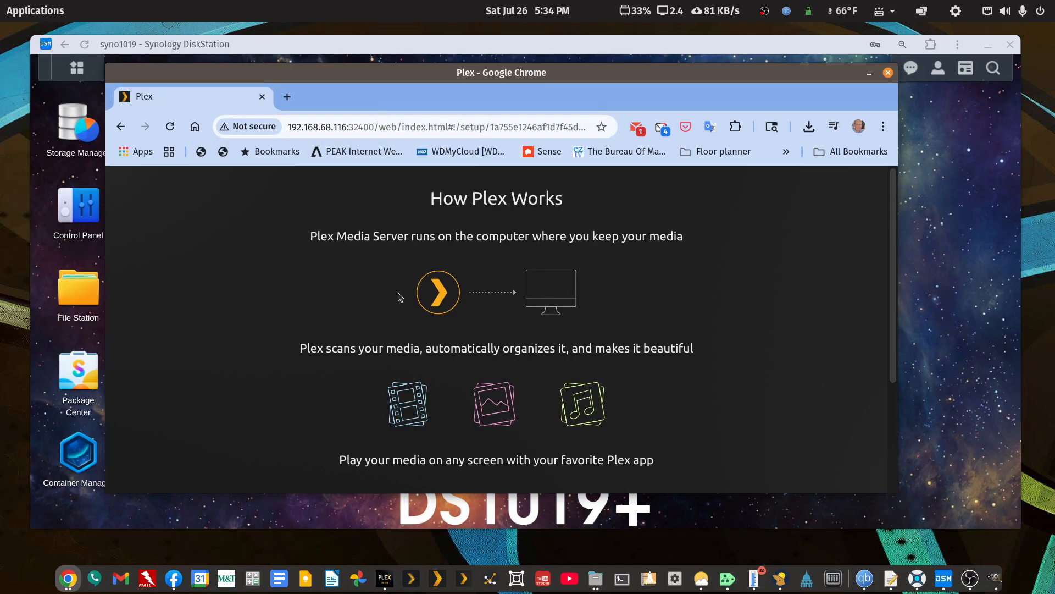
{"action": "double_click", "coordinate": [546, 75]}
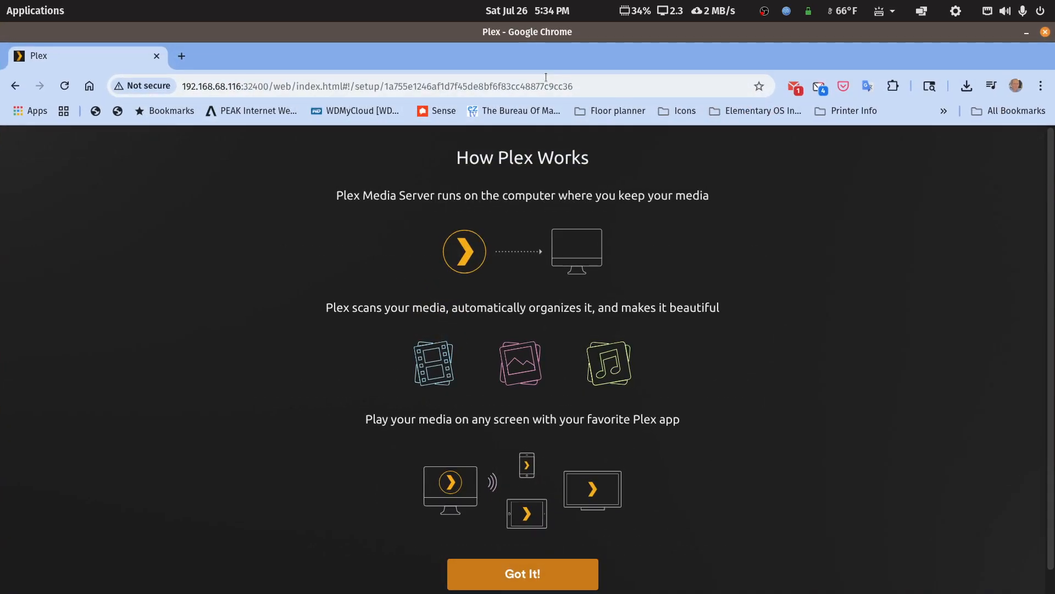
- Accept the Plex introduction, name the server with the owner's handle followed by -DS1019+Package, and continue to the media library setup
{"action": "left_click", "coordinate": [523, 575]}
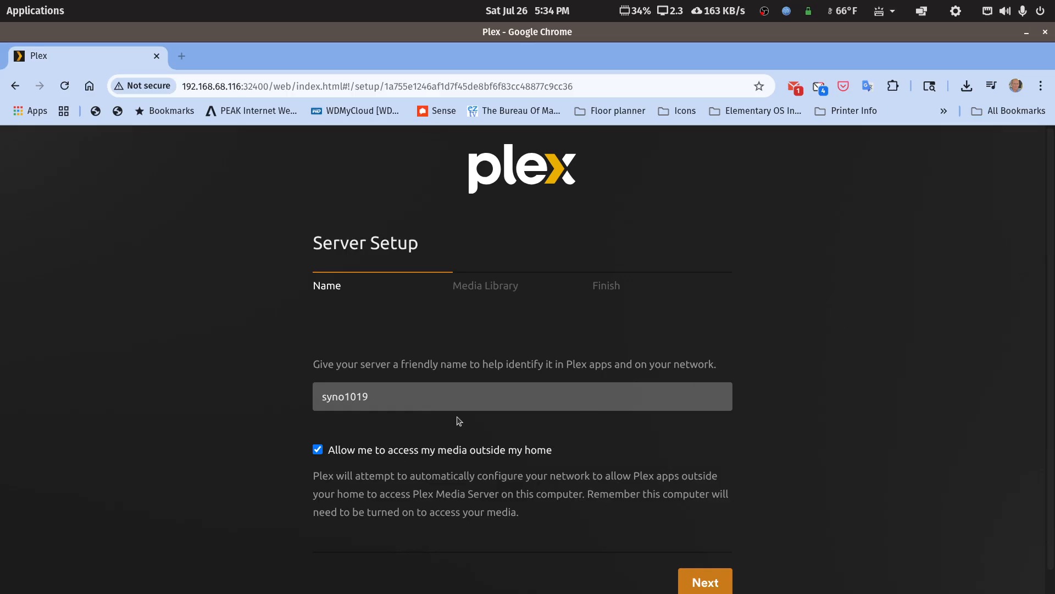
{"action": "double_click", "coordinate": [468, 398]}
{"action": "type", "text": "Walker63-DS1019+Package"}
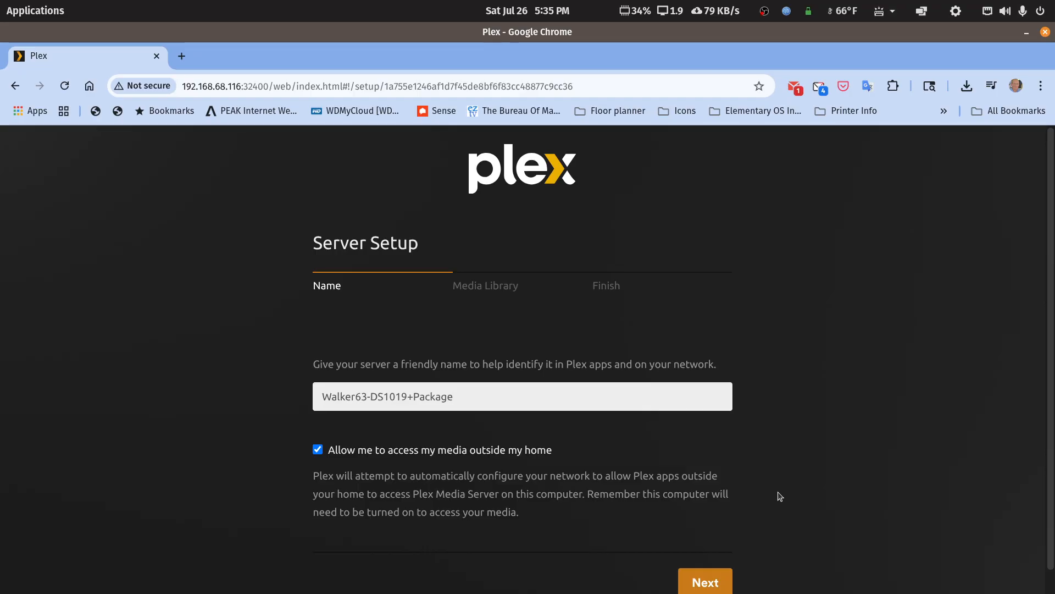
{"action": "left_click", "coordinate": [732, 573]}
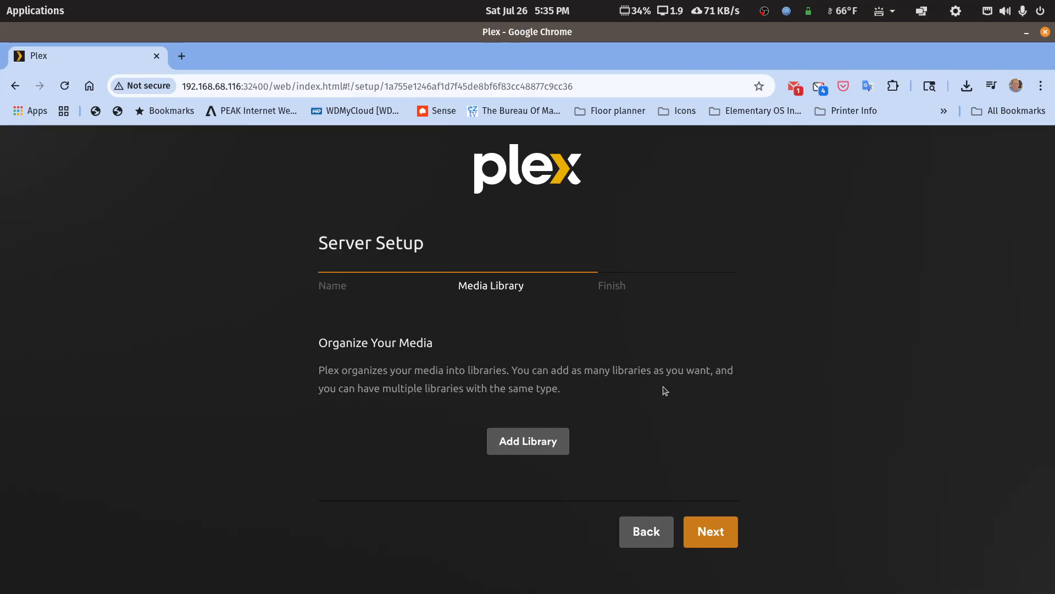
- Start adding a library of type Movies and proceed to its folder selection
{"action": "left_click", "coordinate": [511, 446]}
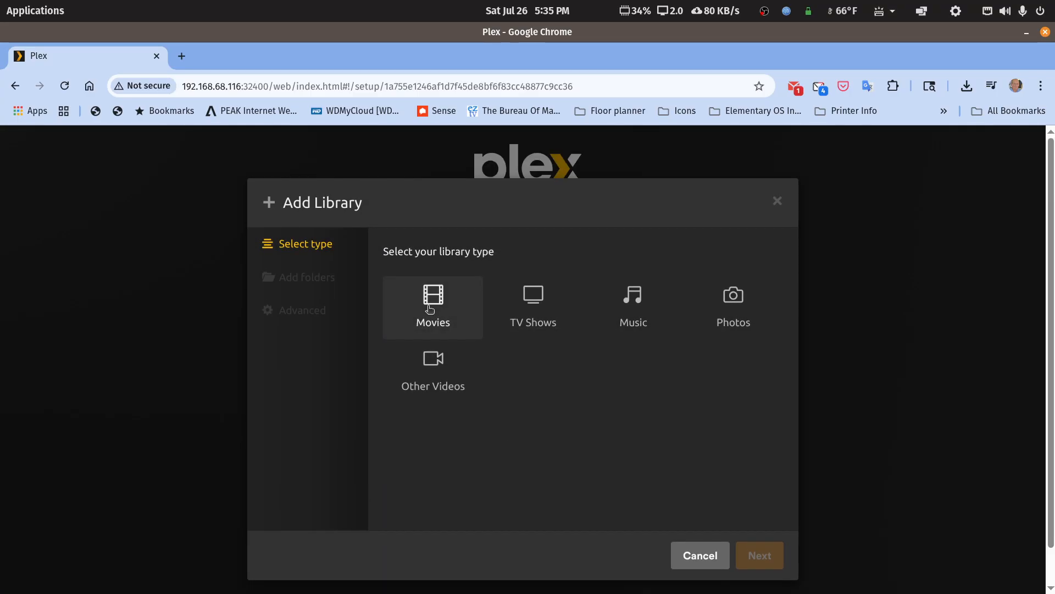
{"action": "left_click", "coordinate": [434, 295]}
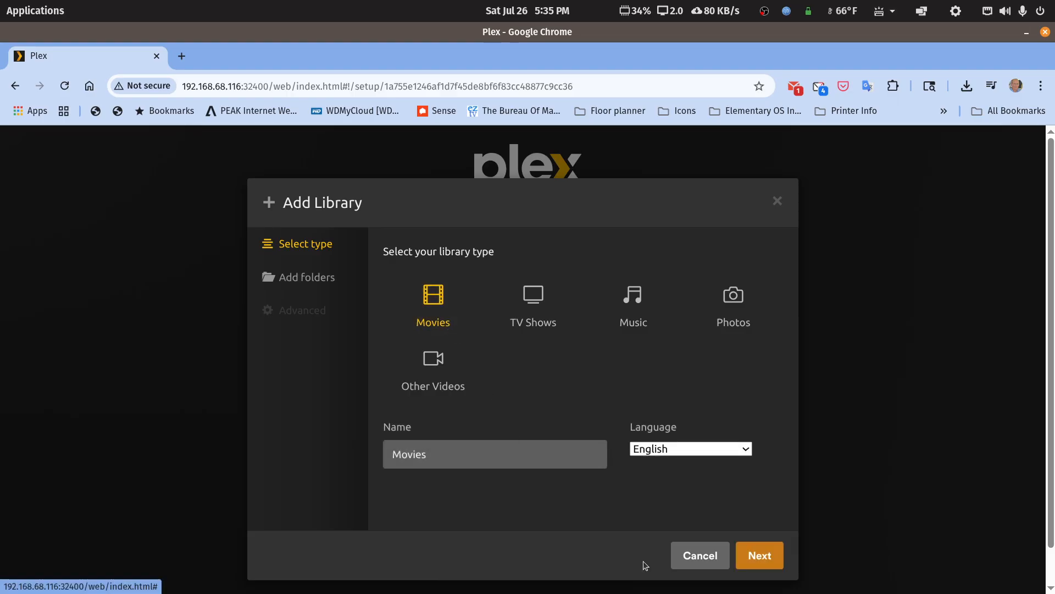
{"action": "left_click", "coordinate": [758, 556]}
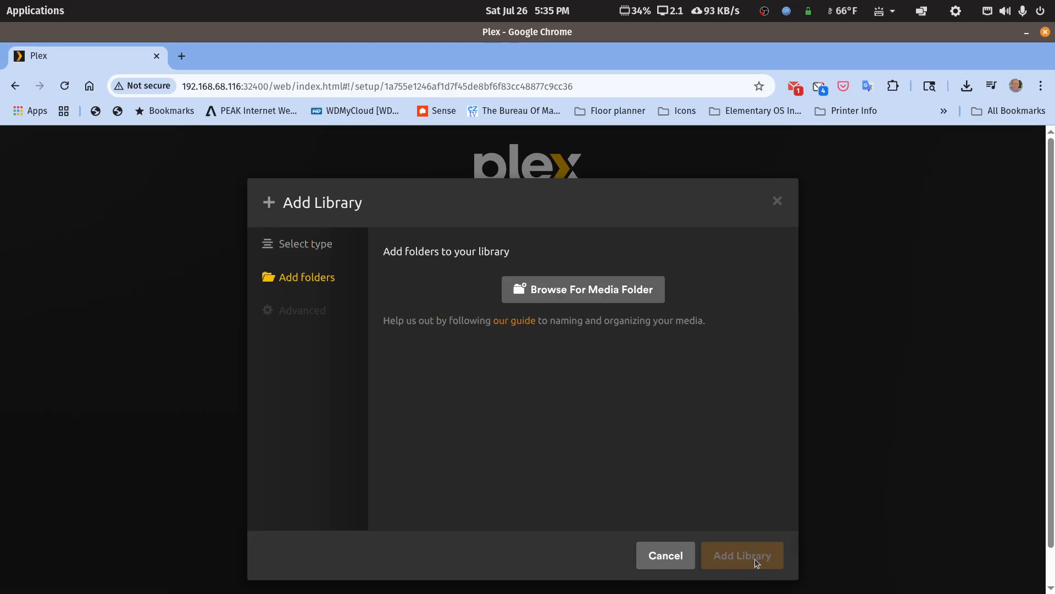
- Check the contents of /volume1/media in the media folder browser, then close it without adding a folder
{"action": "left_click", "coordinate": [547, 301]}
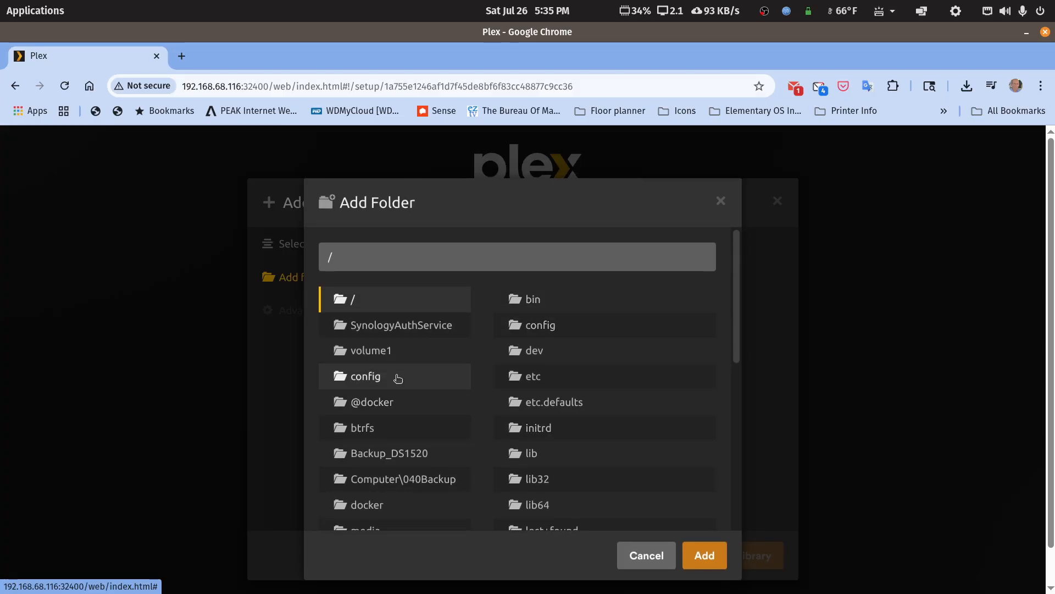
{"action": "left_click", "coordinate": [386, 353]}
{"action": "scroll", "coordinate": [568, 483], "scroll_direction": "down", "scroll_amount": 5}
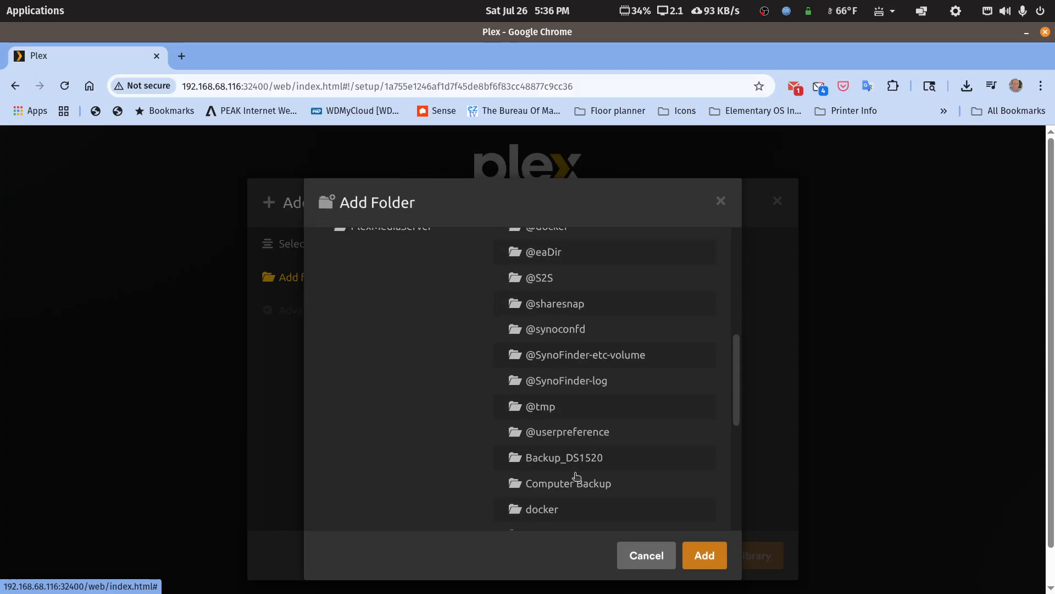
{"action": "scroll", "coordinate": [568, 495], "scroll_direction": "down", "scroll_amount": 5}
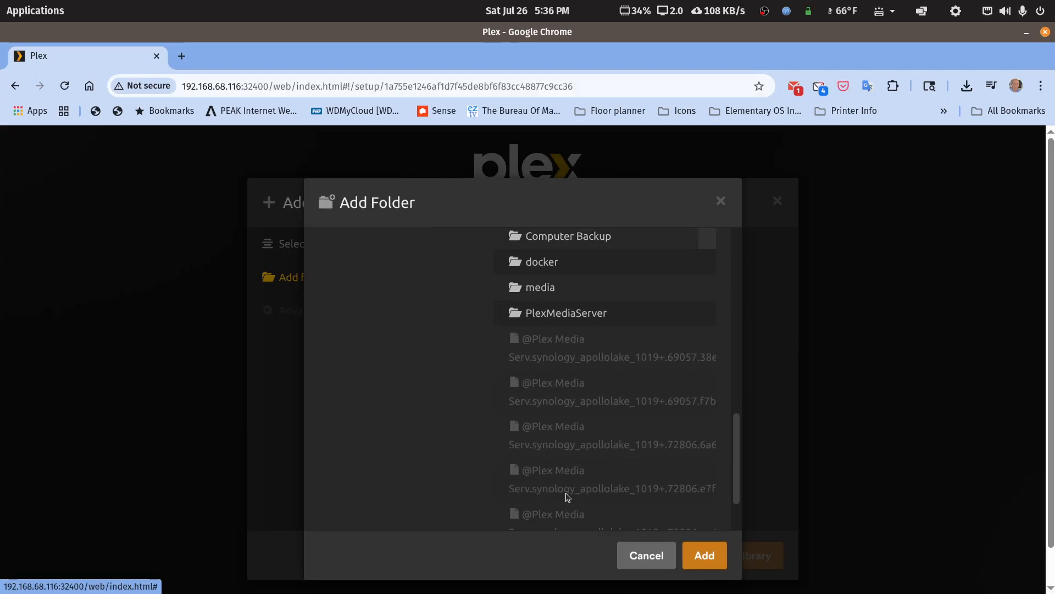
{"action": "left_click", "coordinate": [538, 291]}
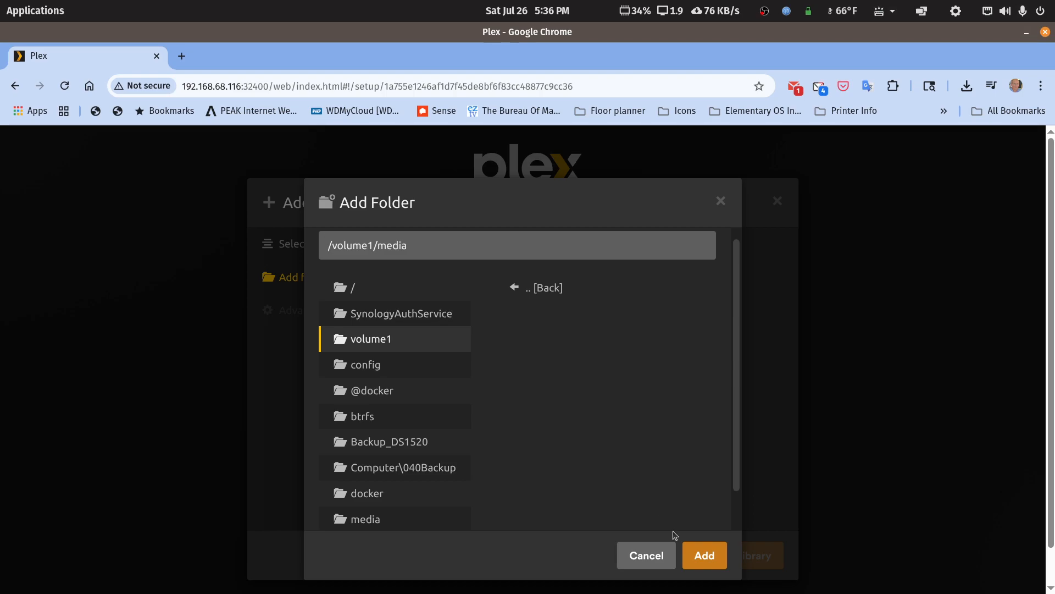
{"action": "left_click", "coordinate": [722, 201]}
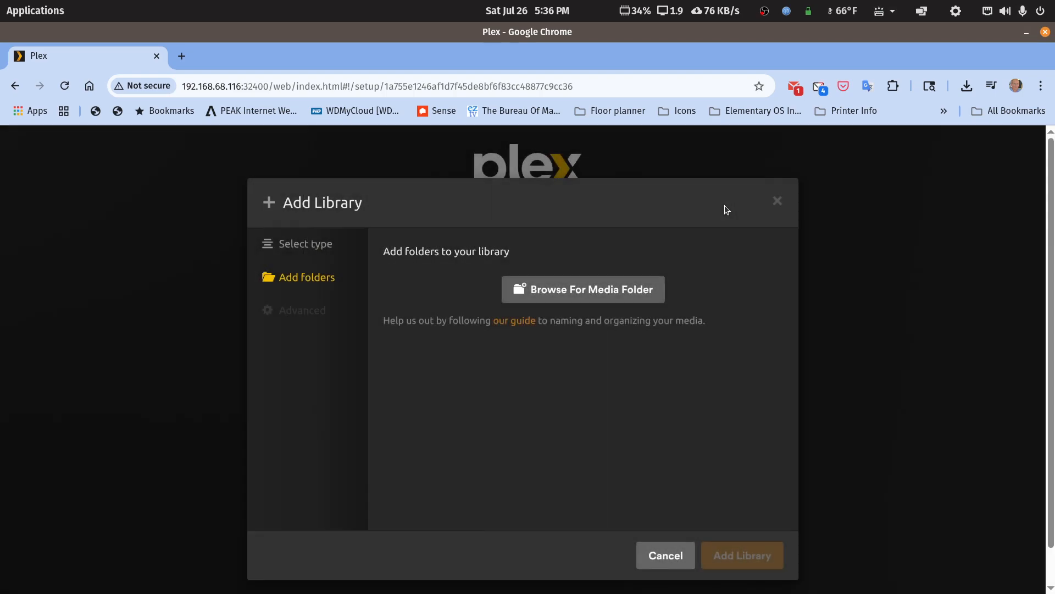
- Switch to the Synology DSM window and open the media shared folder for editing from Control Panel's shared folder settings
{"action": "mouse_move", "coordinate": [389, 591]}
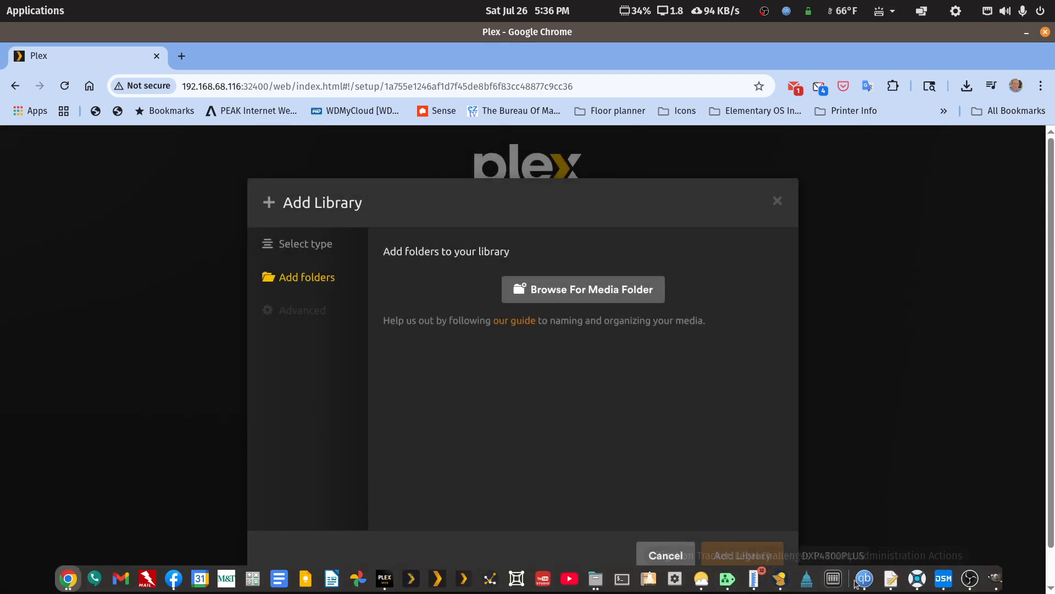
{"action": "left_click", "coordinate": [943, 578]}
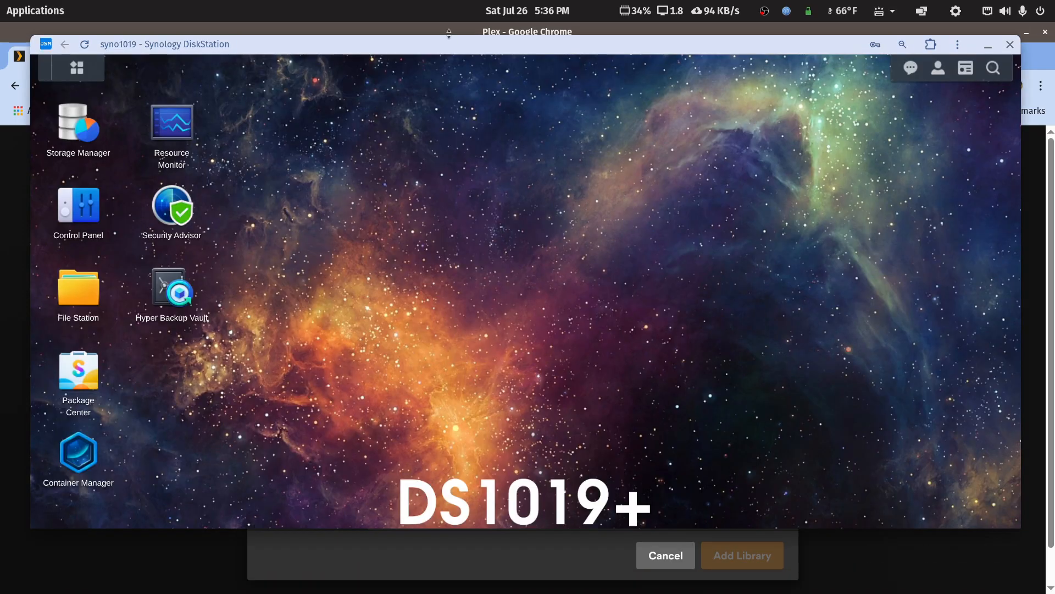
{"action": "double_click", "coordinate": [440, 41]}
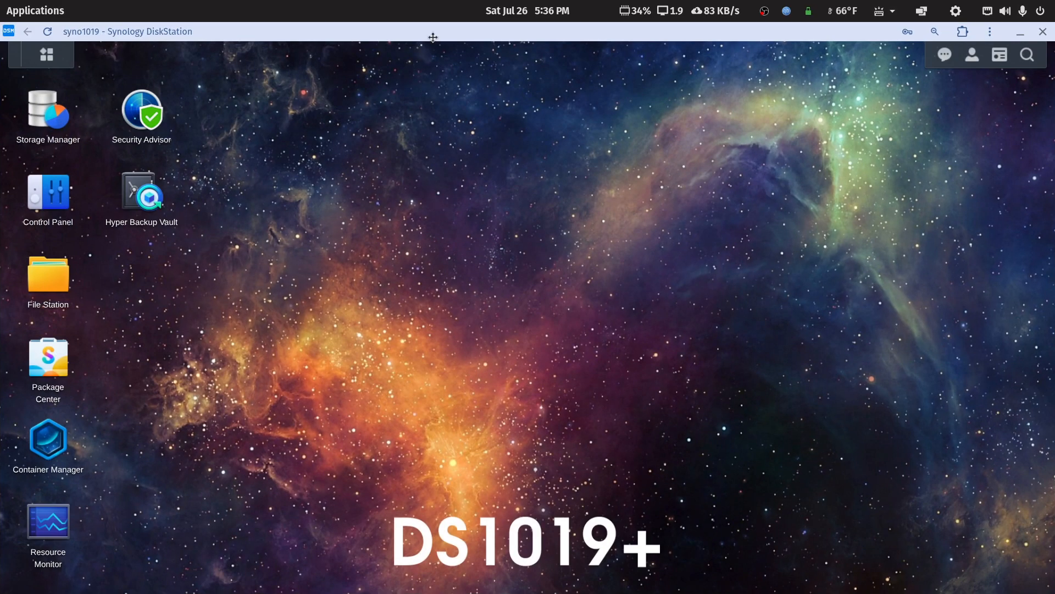
{"action": "double_click", "coordinate": [432, 37]}
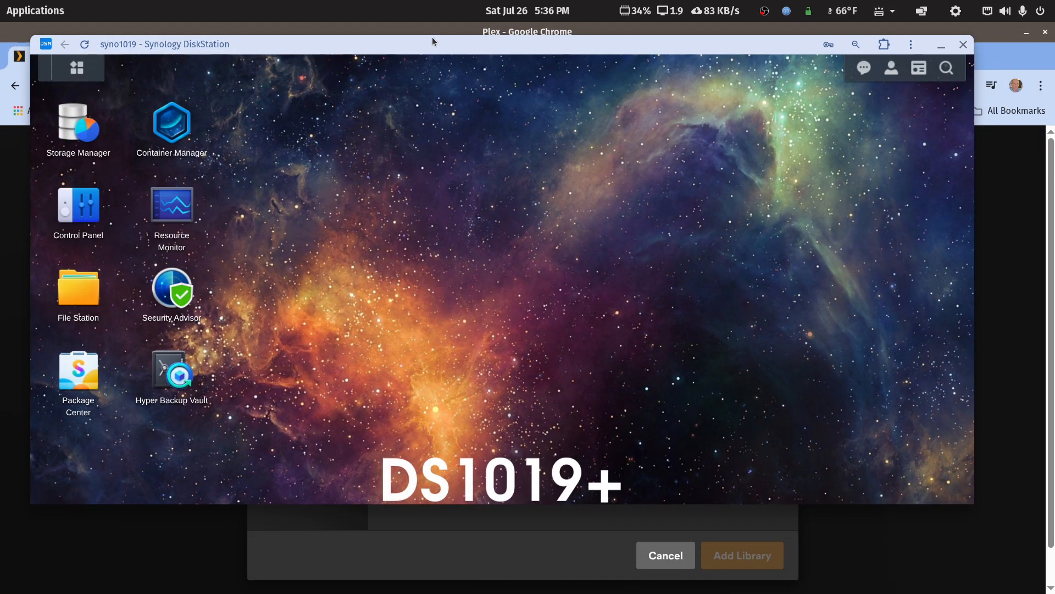
{"action": "left_click", "coordinate": [80, 220]}
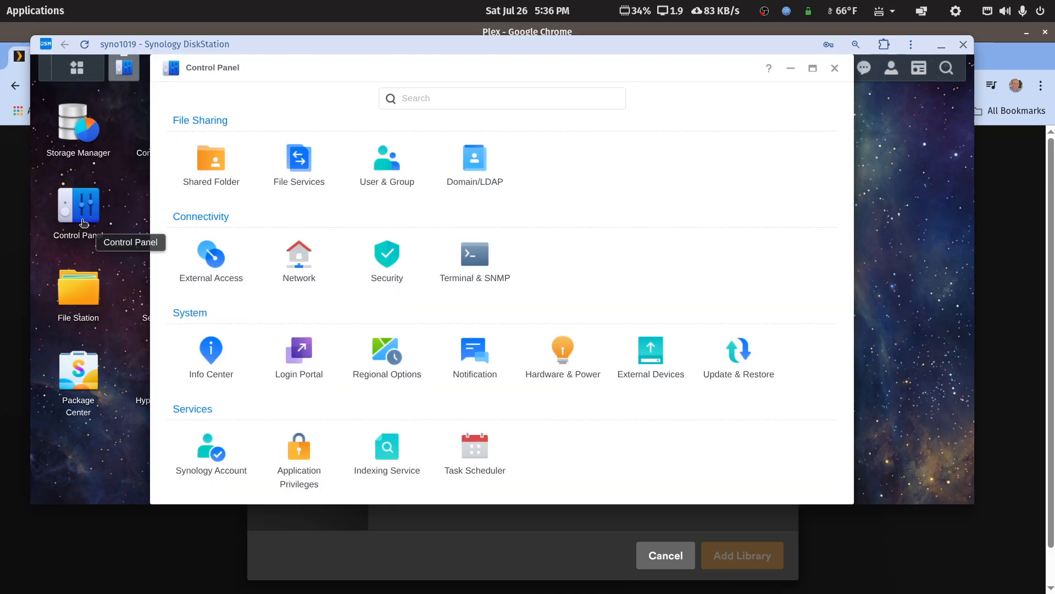
{"action": "left_click", "coordinate": [206, 163]}
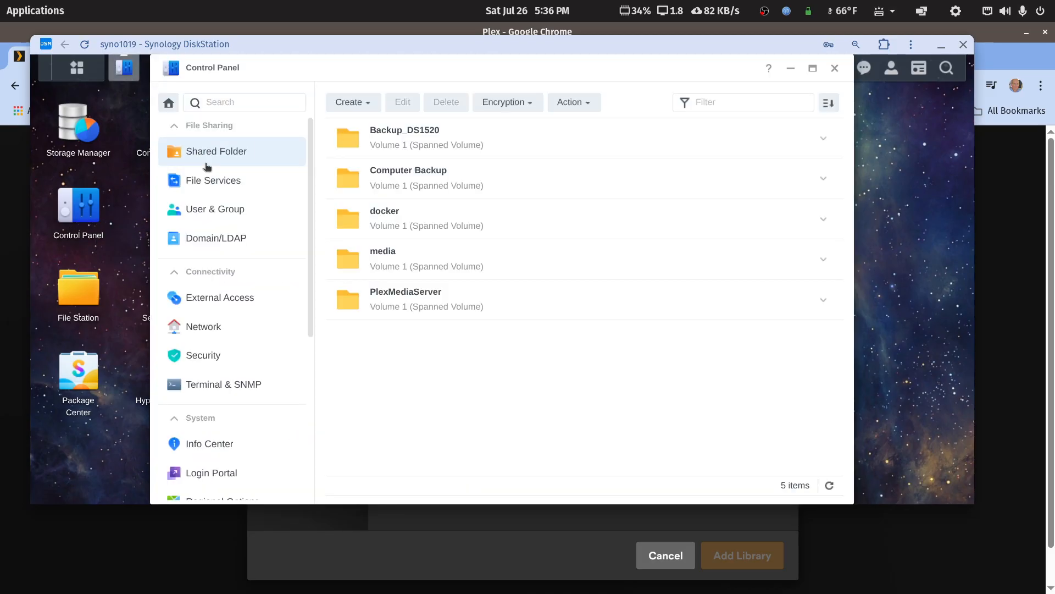
{"action": "left_click", "coordinate": [385, 266]}
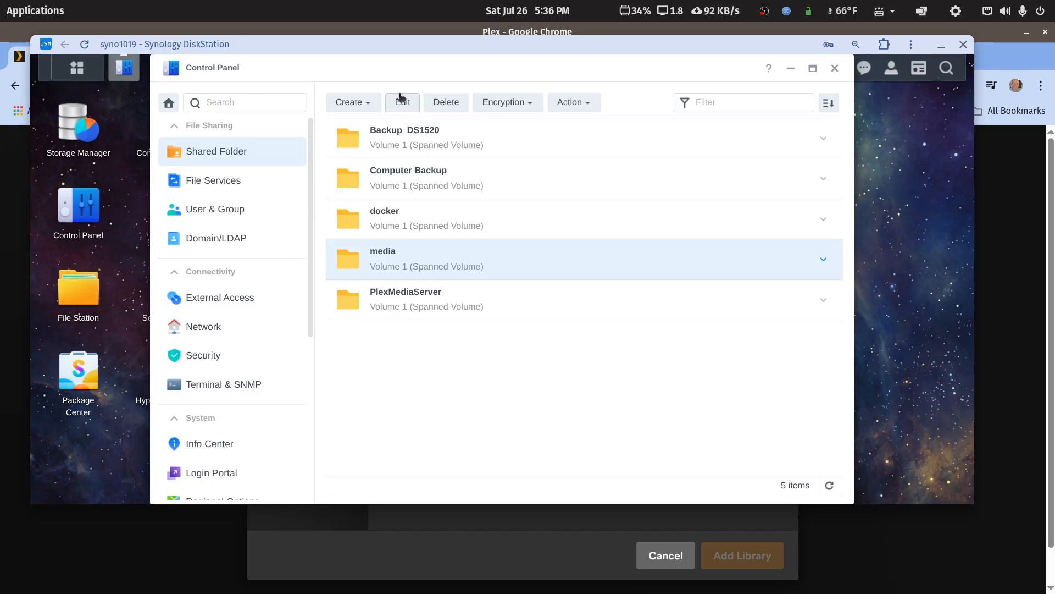
{"action": "left_click_drag", "start_coordinate": [425, 45], "coordinate": [1054, 104]}
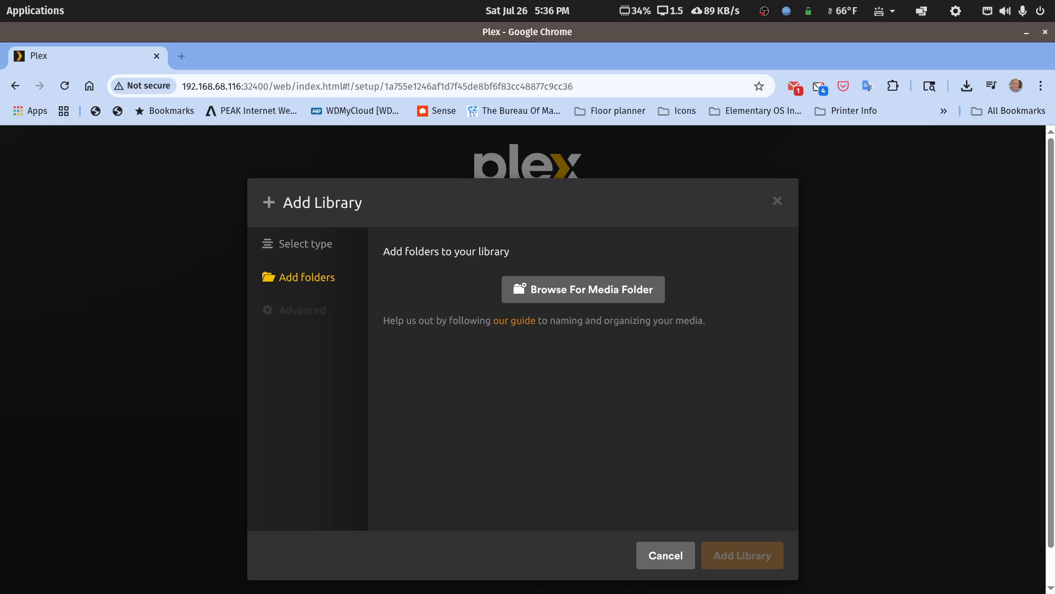
{"action": "left_click_drag", "start_coordinate": [1054, 96], "coordinate": [669, 80]}
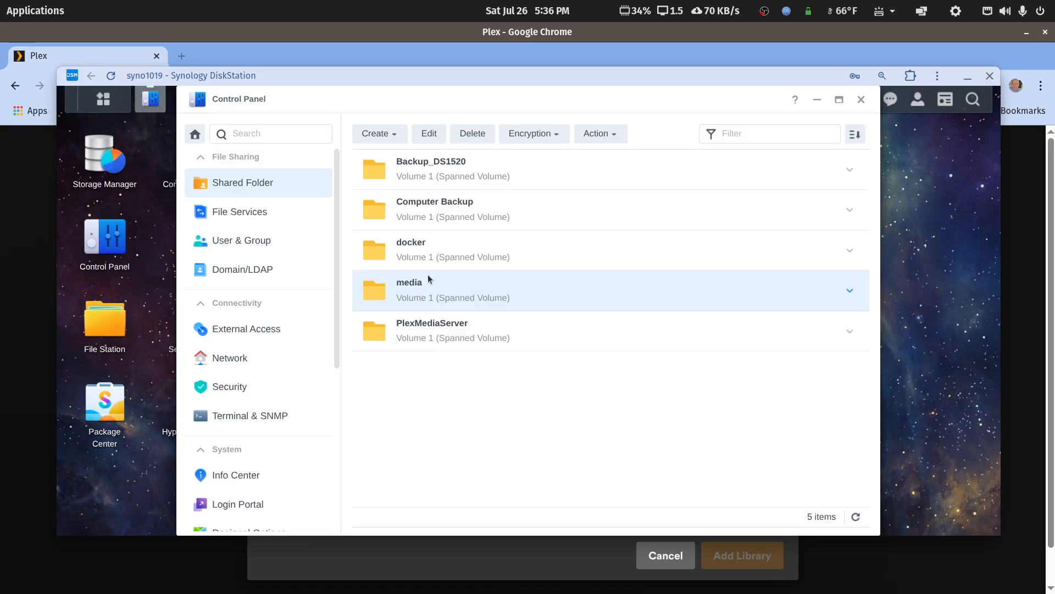
{"action": "left_click", "coordinate": [435, 131]}
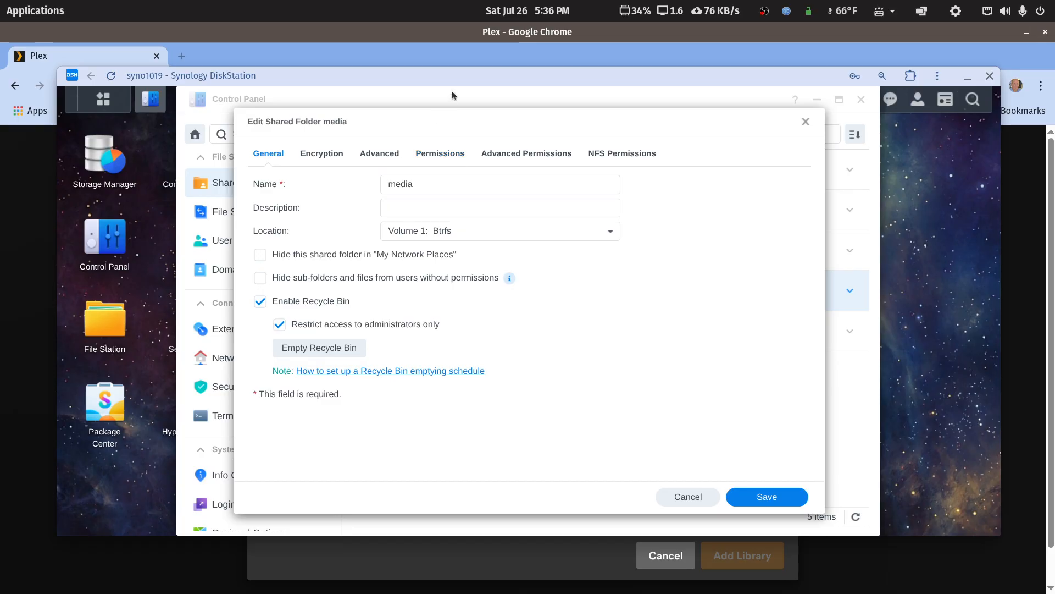
- Grant the system internal user PlexMediaServer Read/Write permission on the media shared folder and save the change
{"action": "left_click_drag", "start_coordinate": [459, 76], "coordinate": [1054, 117]}
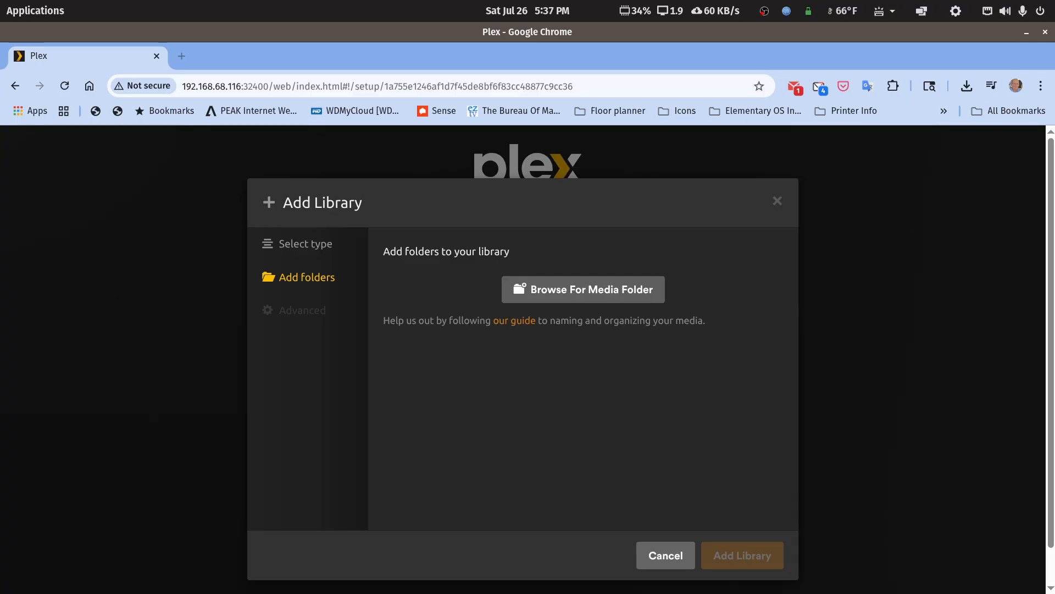
{"action": "left_click_drag", "start_coordinate": [1054, 123], "coordinate": [510, 98]}
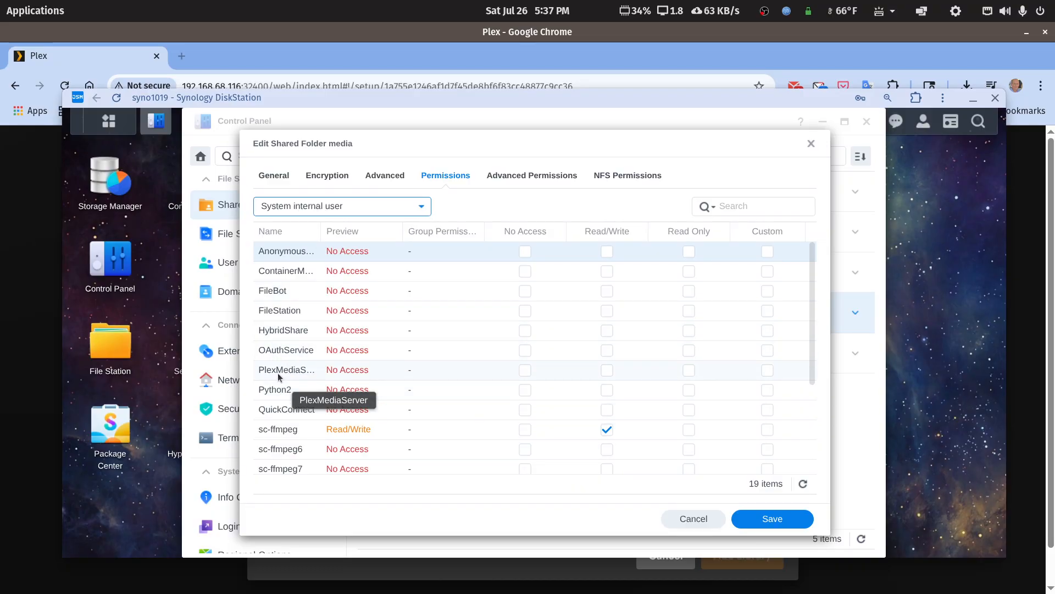
{"action": "left_click_drag", "start_coordinate": [318, 232], "coordinate": [342, 232]}
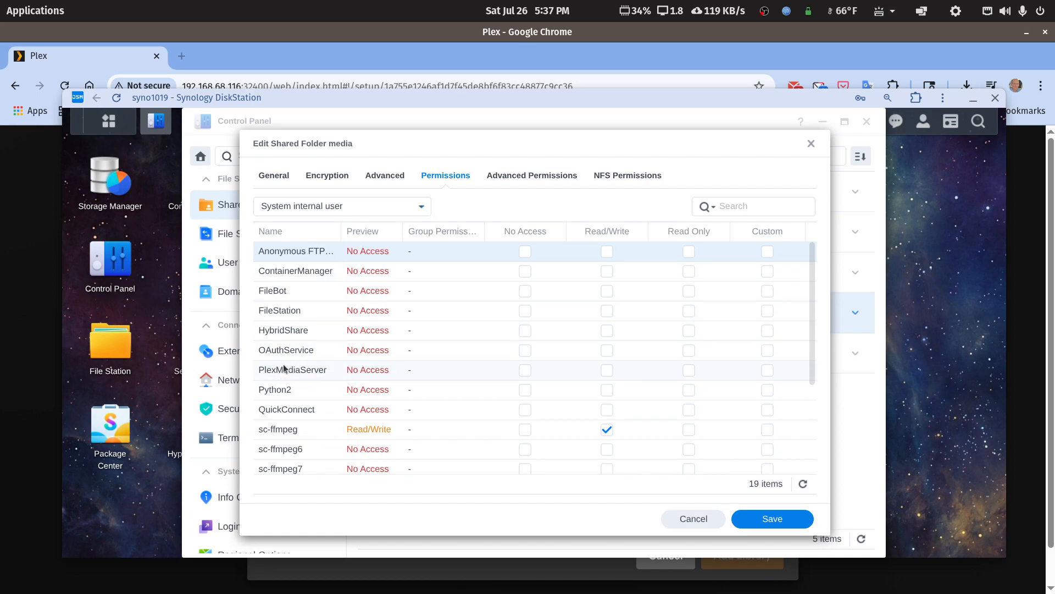
{"action": "left_click", "coordinate": [607, 371]}
{"action": "left_click_drag", "start_coordinate": [690, 99], "coordinate": [1054, 72]}
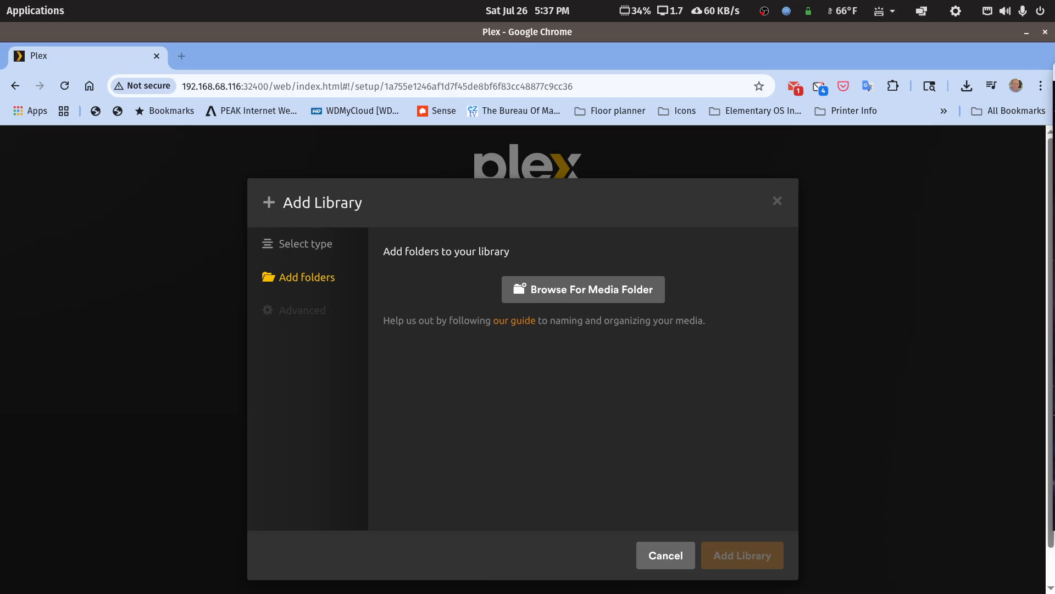
{"action": "left_click_drag", "start_coordinate": [1054, 73], "coordinate": [559, 82]}
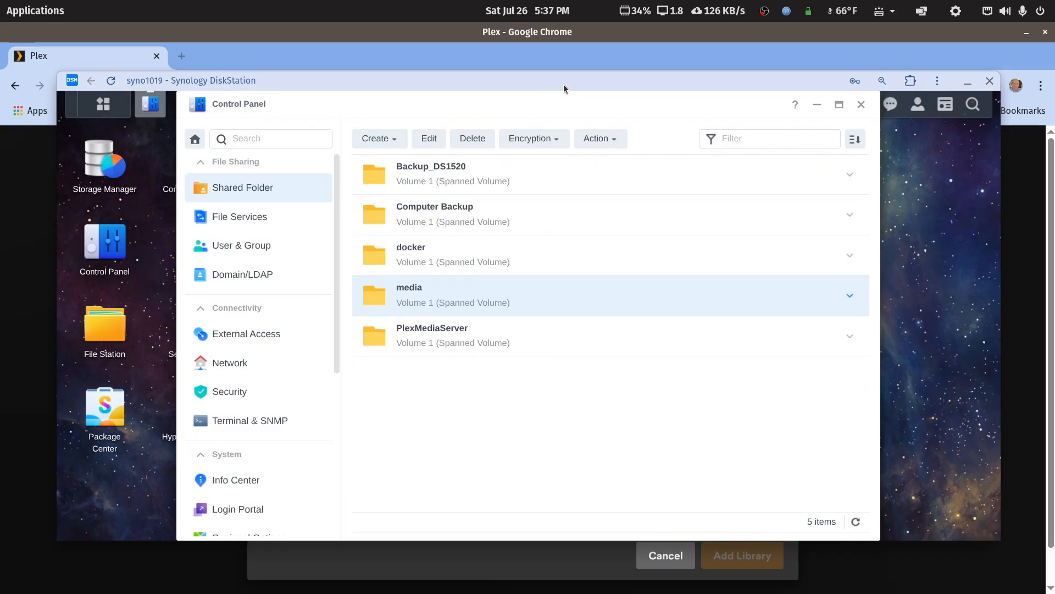
- Close Control Panel, switch back to the Plex window, and open the media folder browser for the Movies library
{"action": "left_click", "coordinate": [862, 105]}
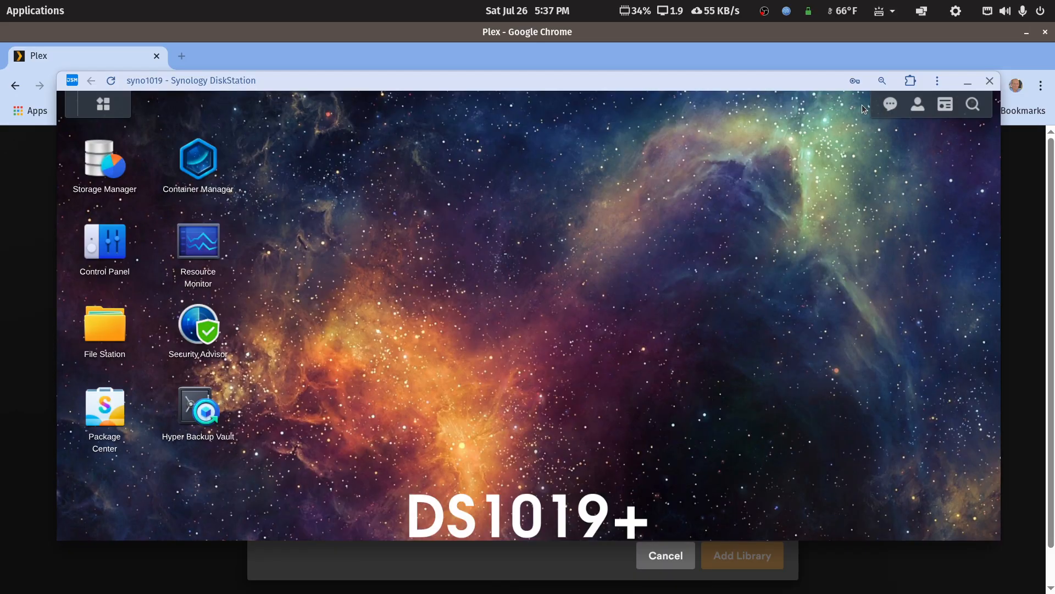
{"action": "left_click", "coordinate": [968, 85]}
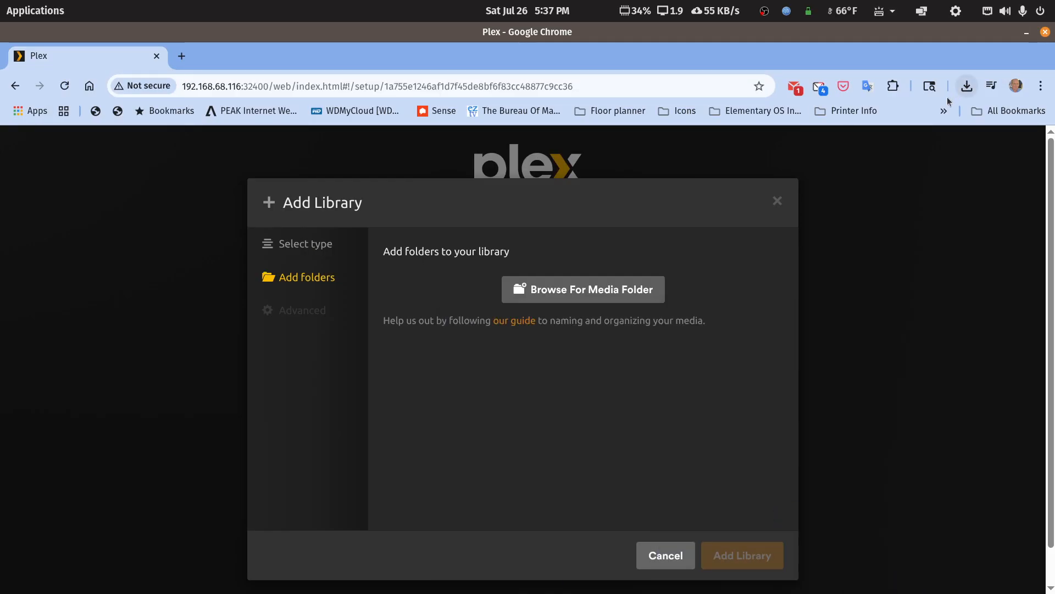
{"action": "left_click", "coordinate": [593, 302]}
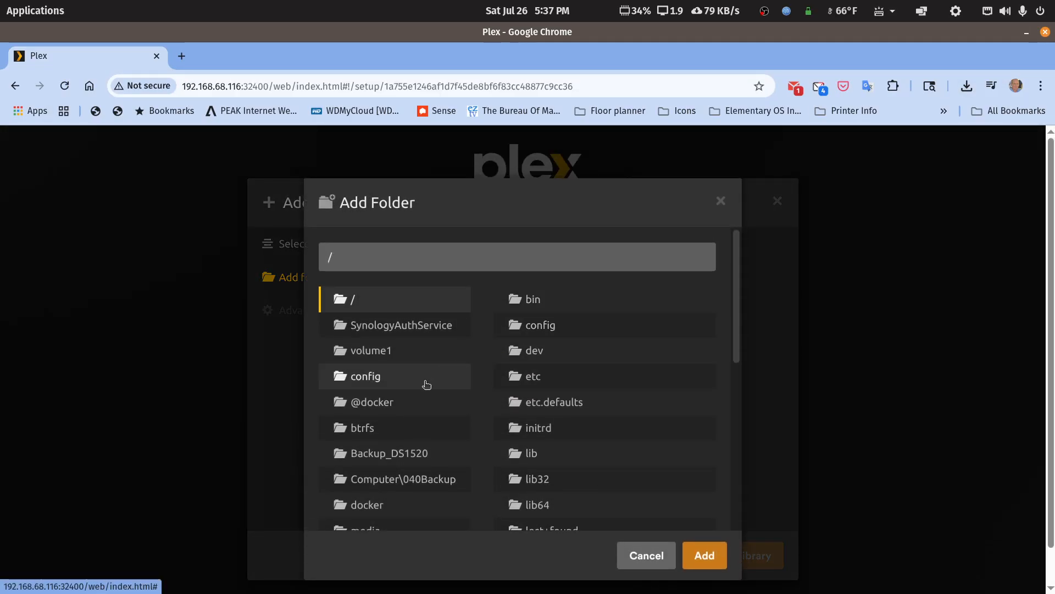
- Add the folder /volume1/media/movie-libraries/movie-main to the Movies library
{"action": "left_click", "coordinate": [381, 350]}
{"action": "scroll", "coordinate": [580, 413], "scroll_direction": "down", "scroll_amount": 6}
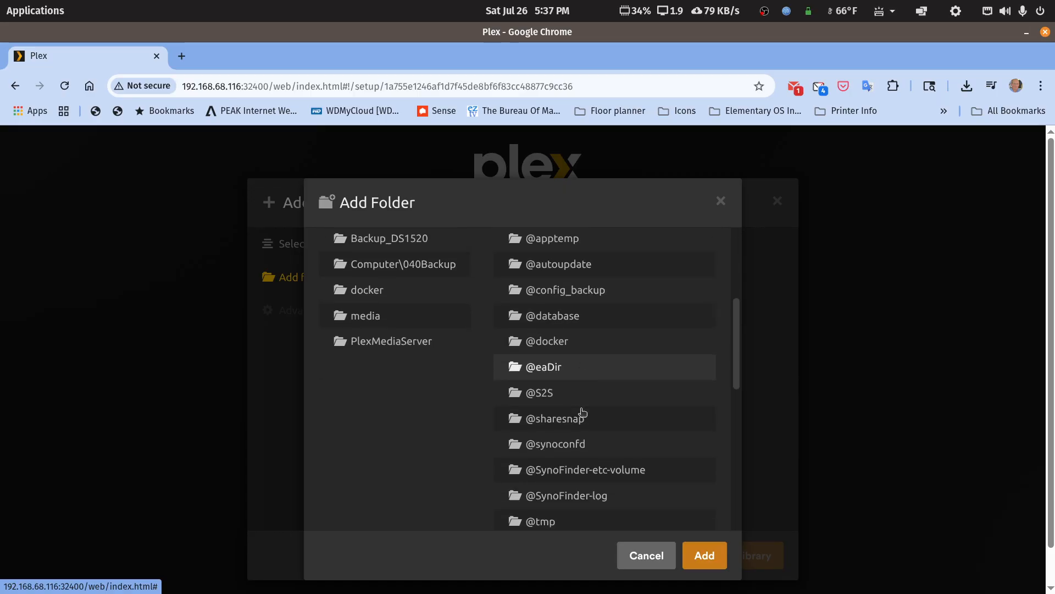
{"action": "scroll", "coordinate": [582, 412], "scroll_direction": "down", "scroll_amount": 3}
{"action": "left_click", "coordinate": [544, 370]}
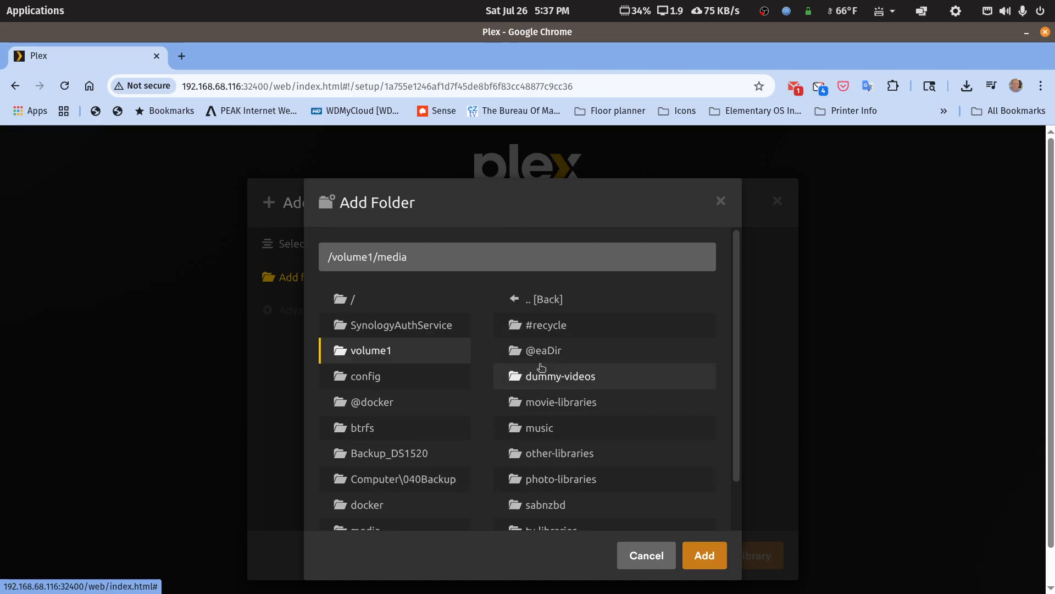
{"action": "scroll", "coordinate": [544, 376], "scroll_direction": "down", "scroll_amount": 1}
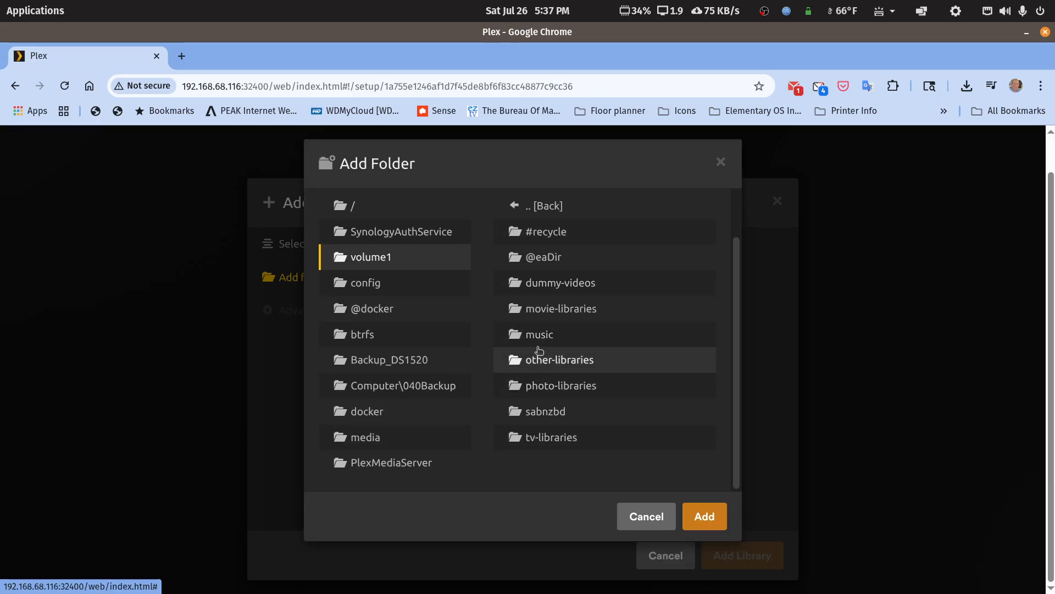
{"action": "left_click", "coordinate": [554, 308]}
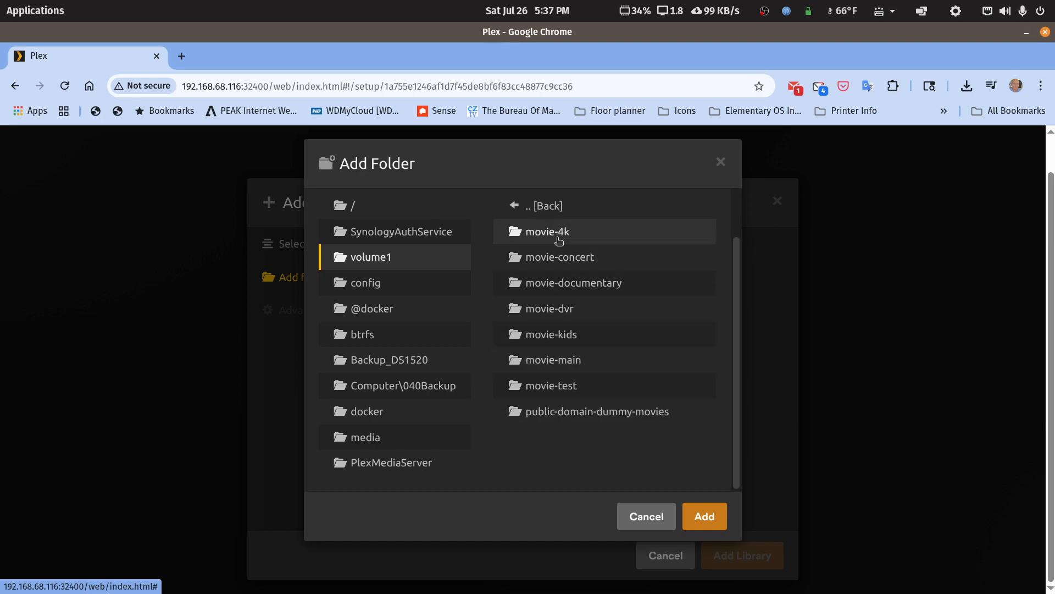
{"action": "left_click", "coordinate": [540, 360]}
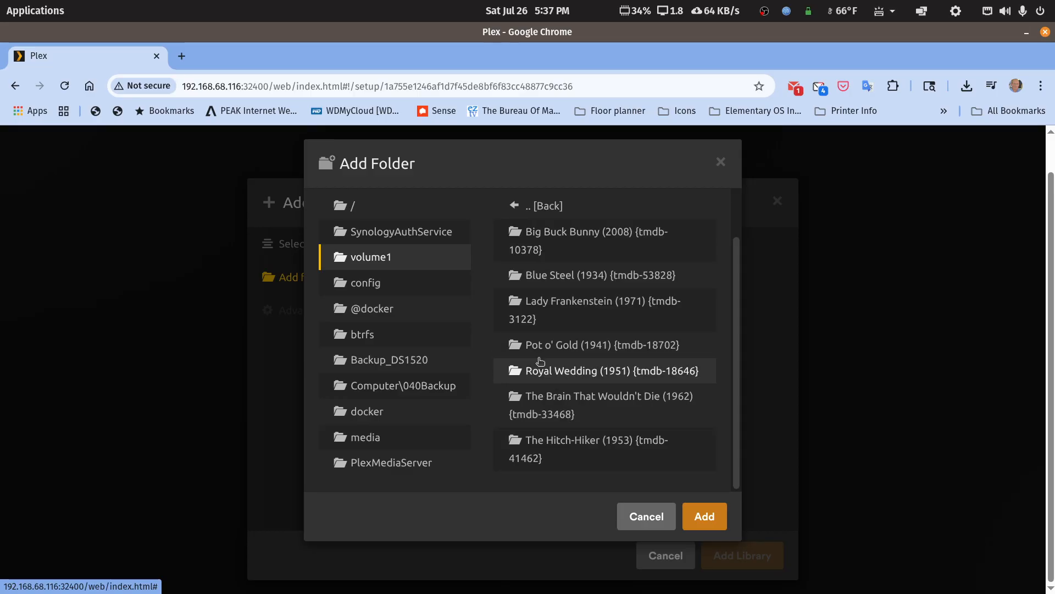
{"action": "left_click", "coordinate": [704, 514]}
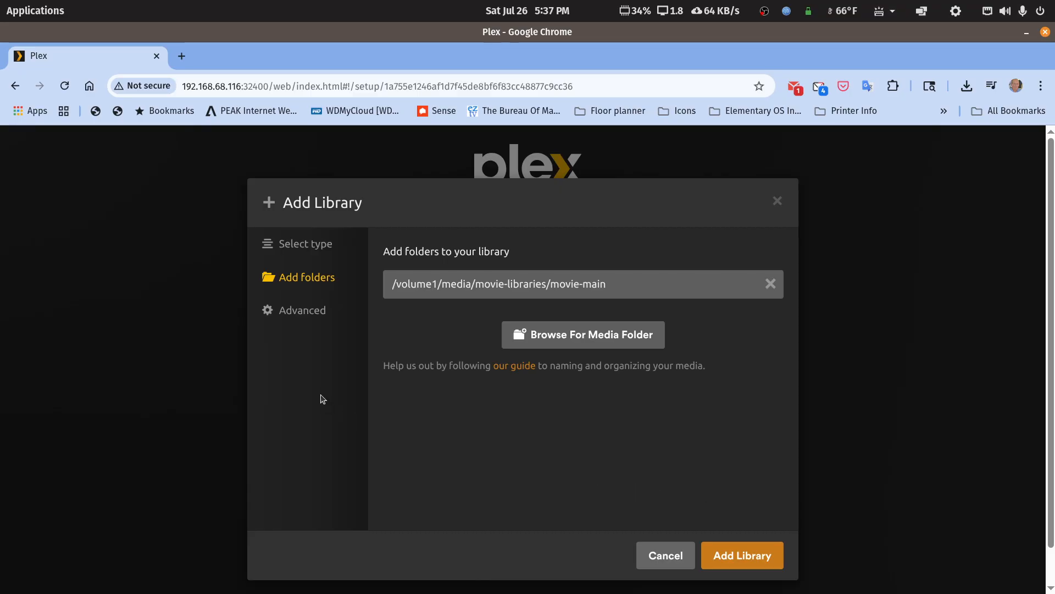
- Review the advanced settings of the new Movies library, including its scanner, agent, artwork, local metadata and trailer options
{"action": "left_click", "coordinate": [302, 311]}
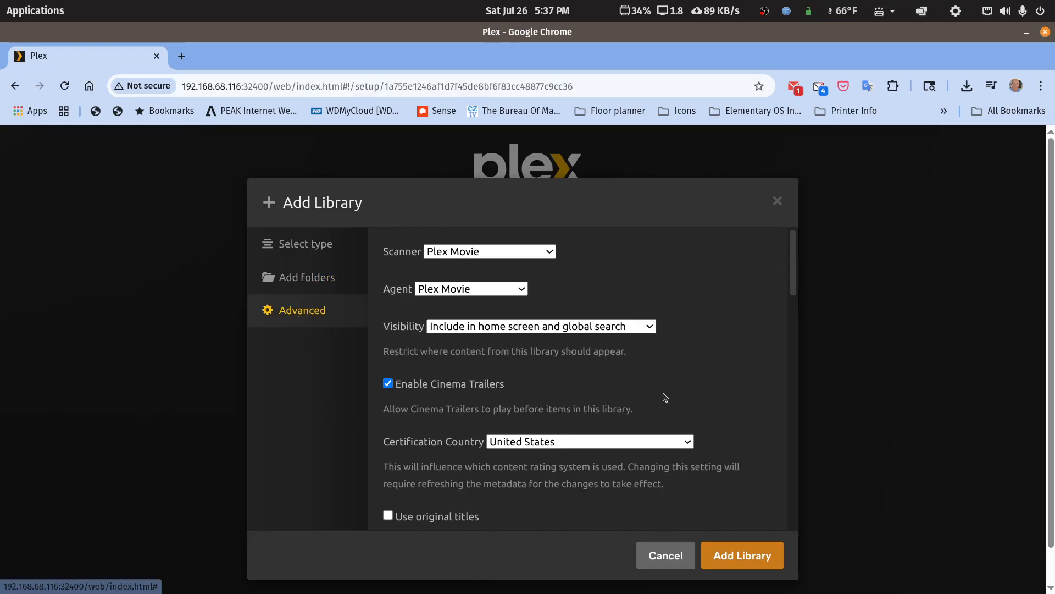
{"action": "scroll", "coordinate": [664, 397], "scroll_direction": "down", "scroll_amount": 3}
{"action": "scroll", "coordinate": [664, 397], "scroll_direction": "down", "scroll_amount": 3}
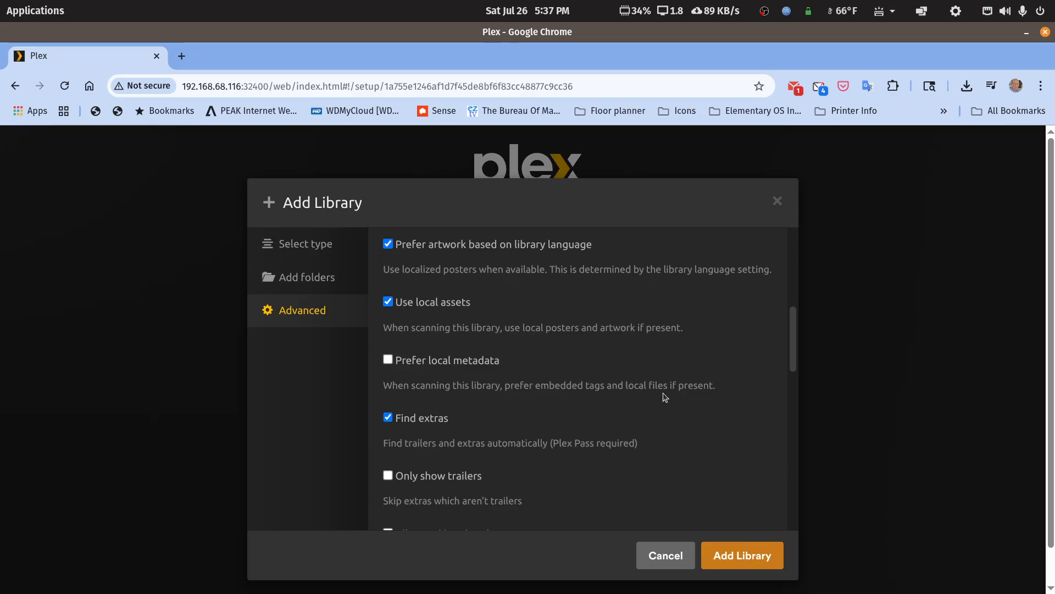
{"action": "scroll", "coordinate": [665, 397], "scroll_direction": "down", "scroll_amount": 2}
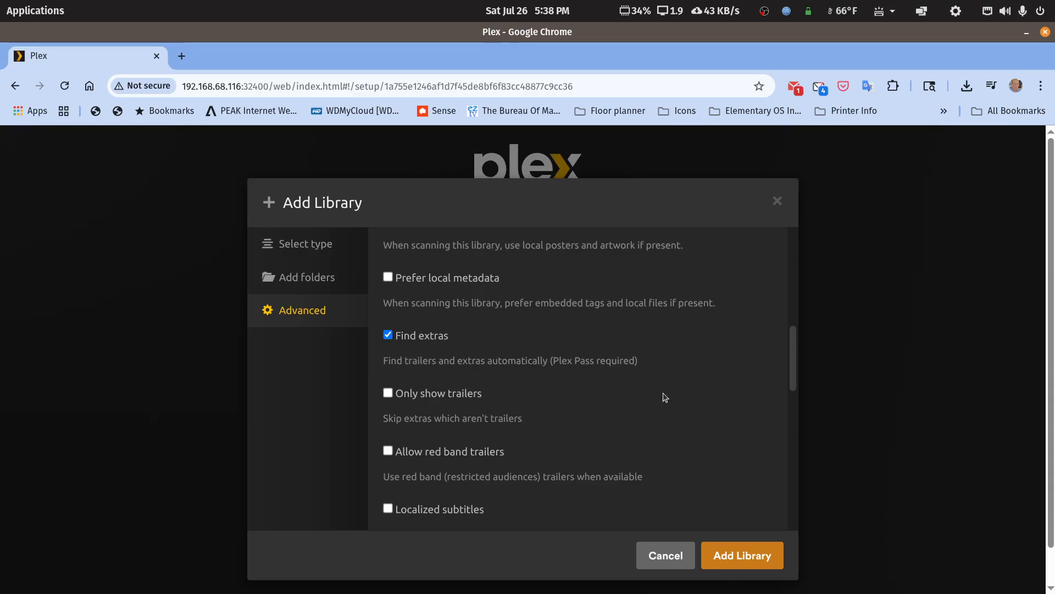
{"action": "scroll", "coordinate": [665, 396], "scroll_direction": "up", "scroll_amount": 4}
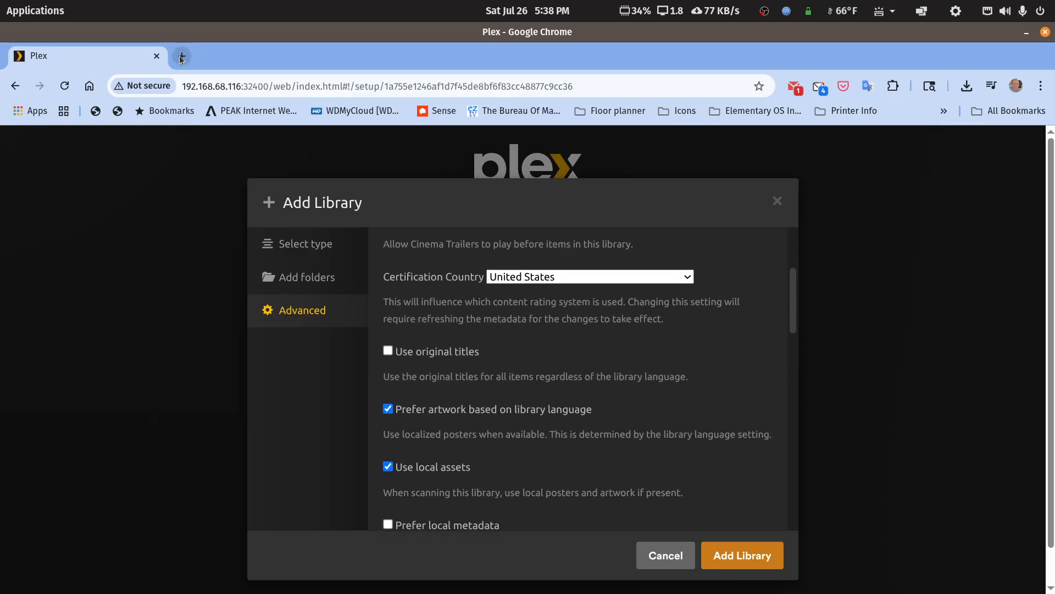
- Search Google for "the movie database" in a new browser tab and open The Movie Database (TMDB) site
{"action": "left_click", "coordinate": [181, 57]}
{"action": "left_click", "coordinate": [363, 351]}
{"action": "type", "text": "the movie d"}
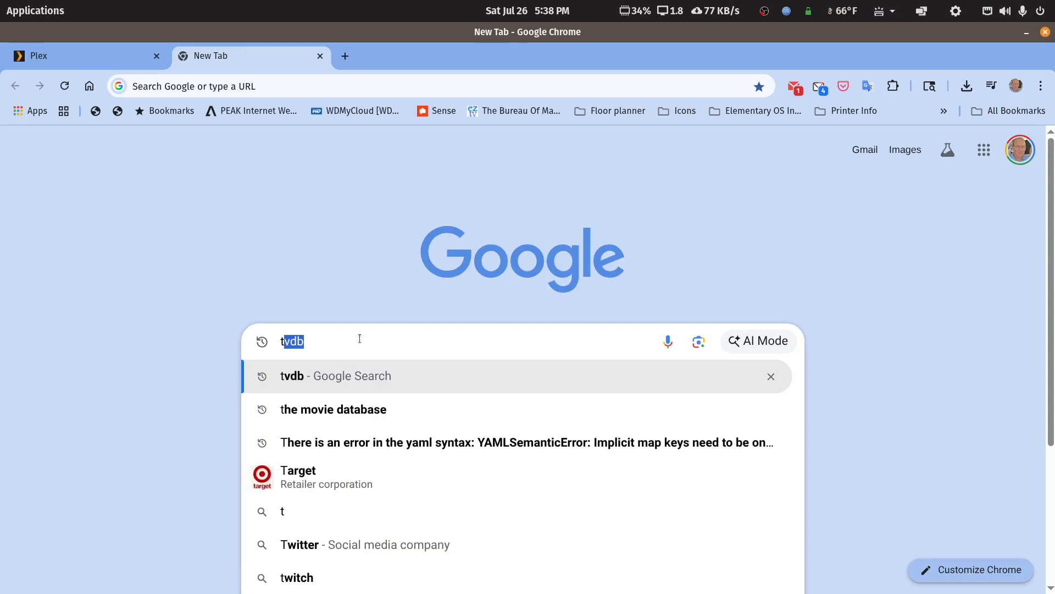
{"action": "type", "text": "atabase"}
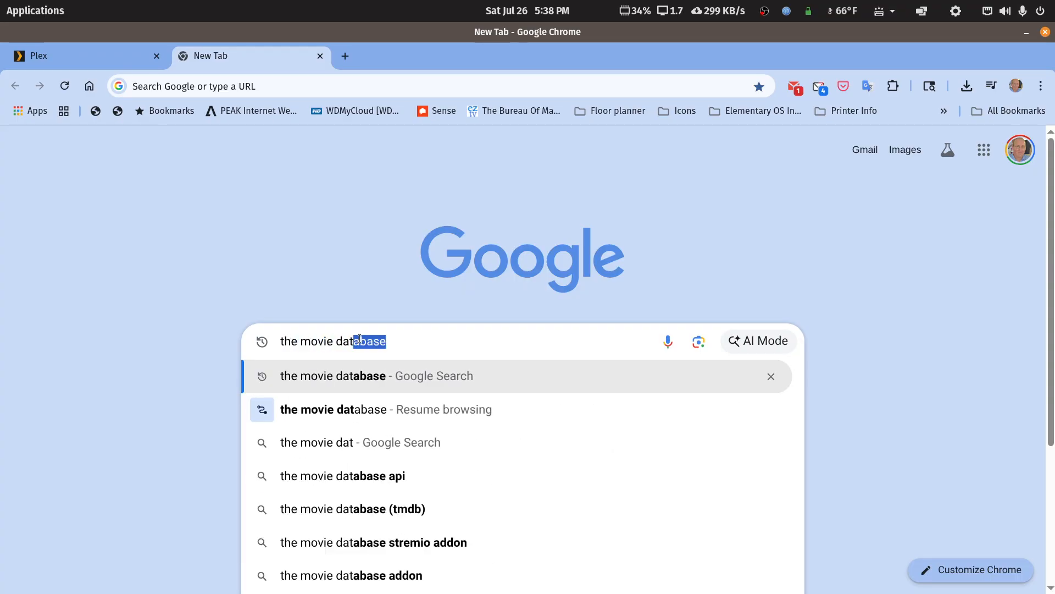
{"action": "key", "text": "Return"}
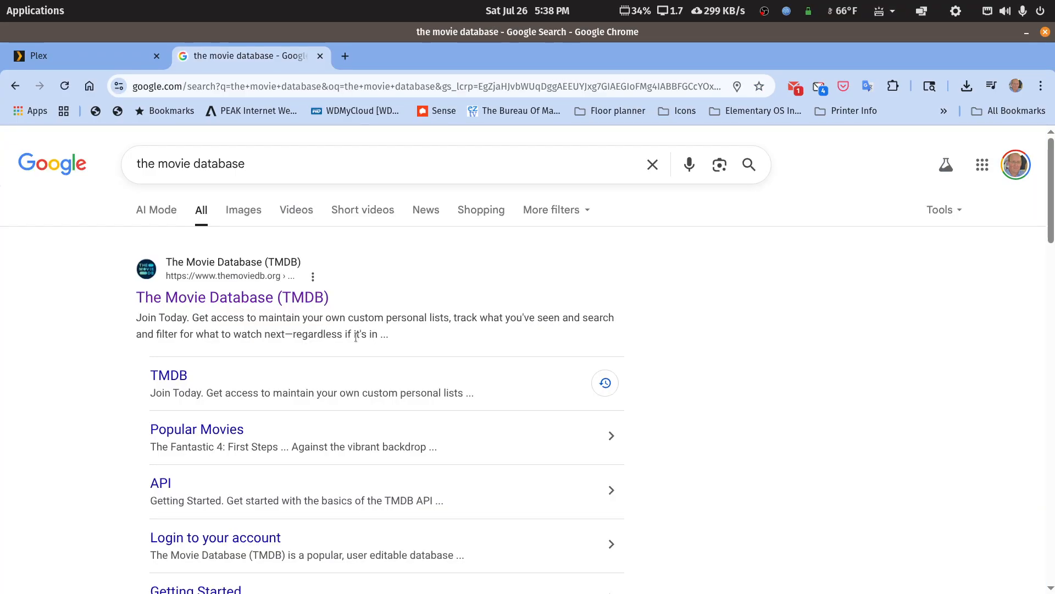
{"action": "left_click", "coordinate": [241, 297]}
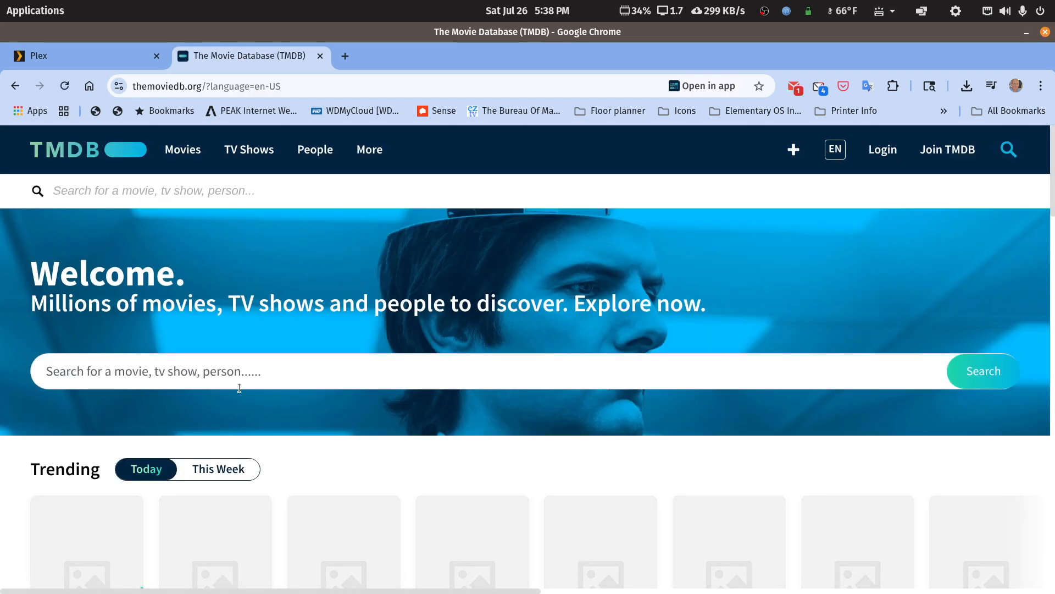
- Search TMDB for "back to future" and open the 1985 Back to the Future entry from the movie results
{"action": "left_click", "coordinate": [244, 379]}
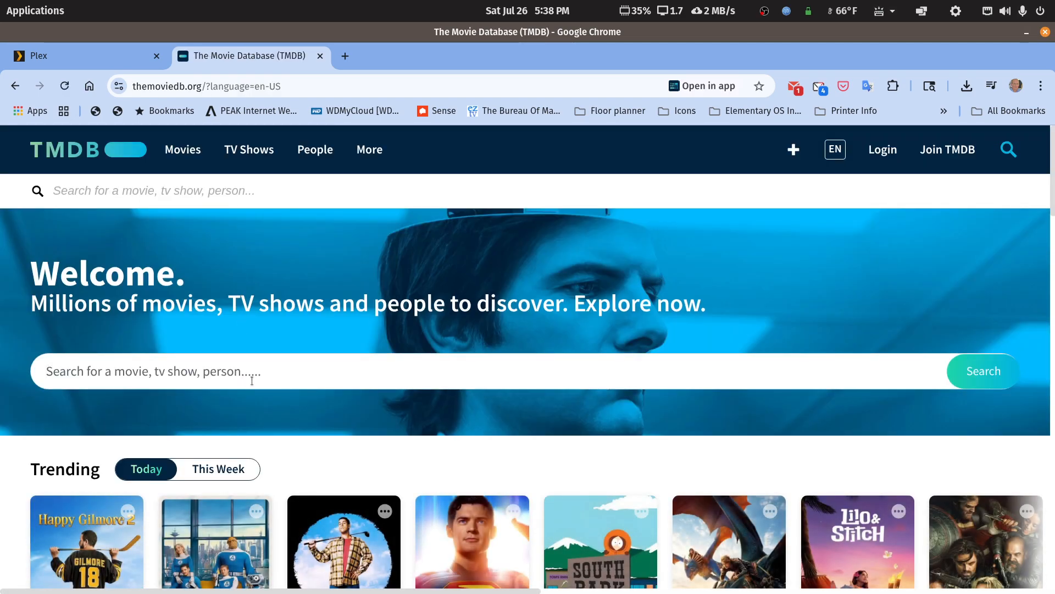
{"action": "type", "text": "ba"}
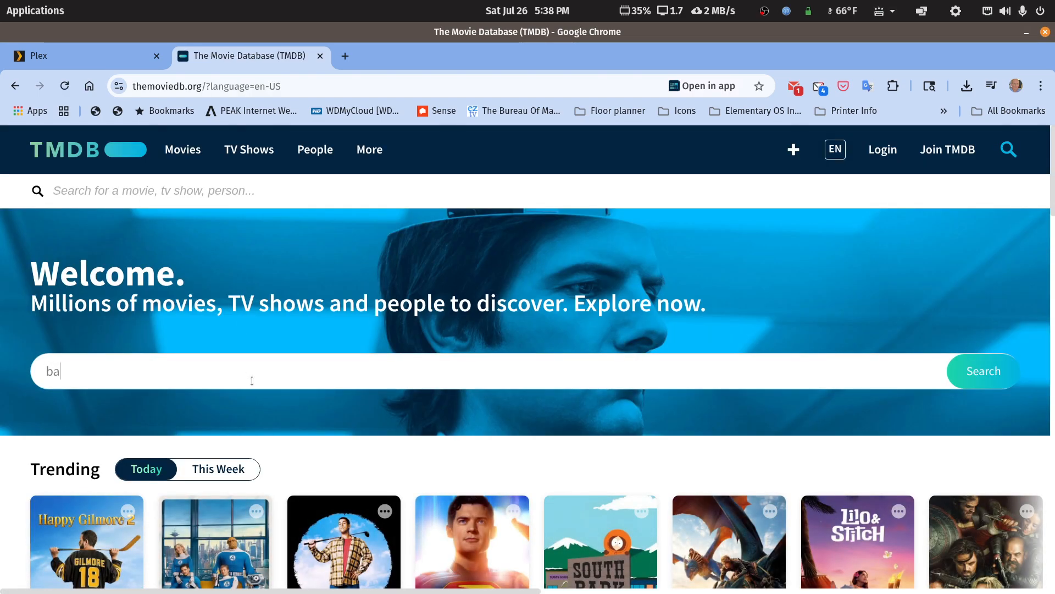
{"action": "type", "text": "ck to future"}
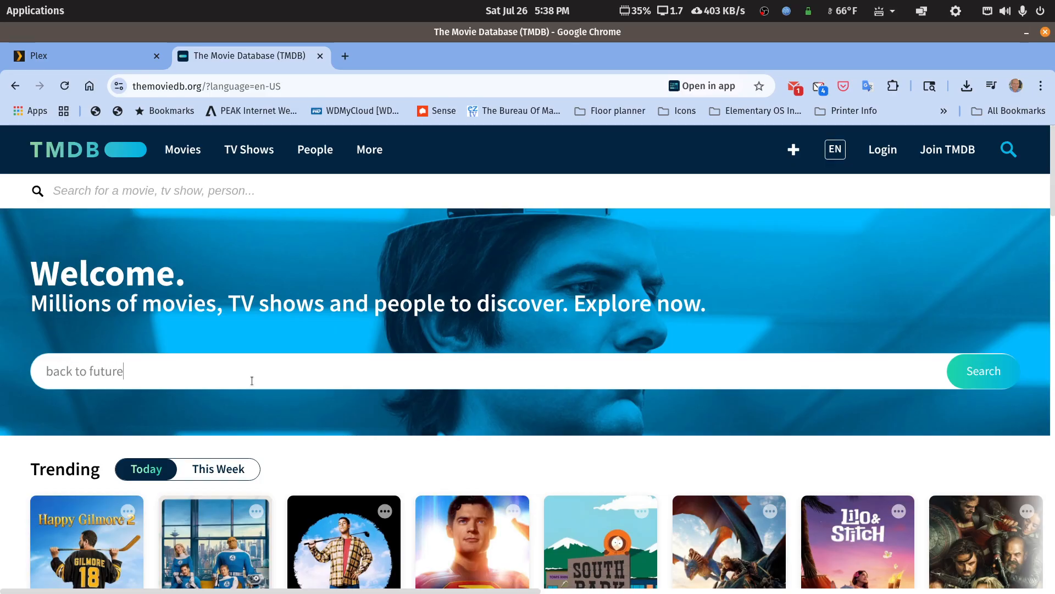
{"action": "key", "text": "Return"}
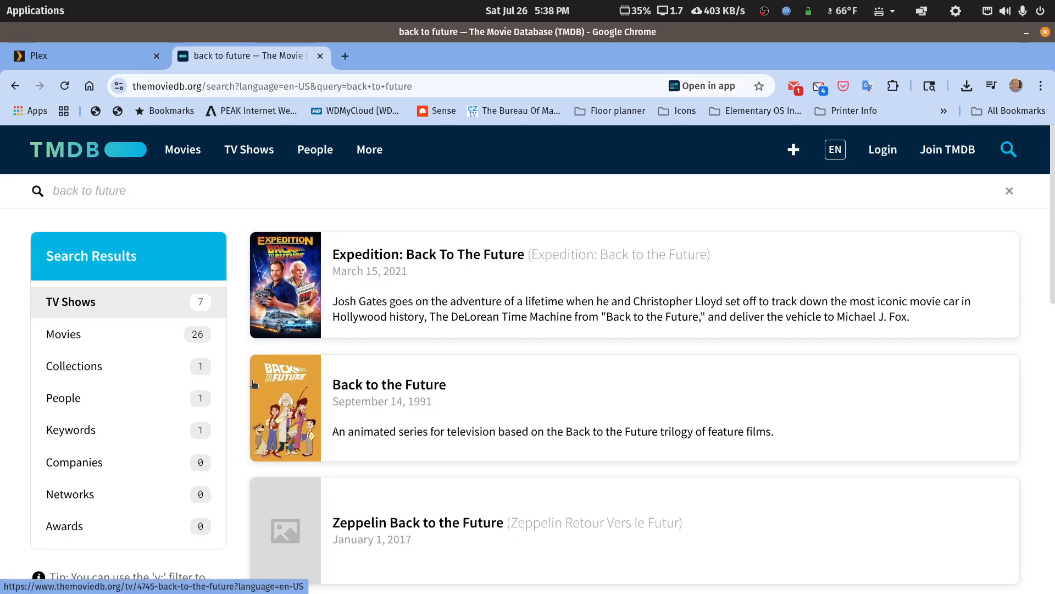
{"action": "left_click", "coordinate": [55, 335]}
{"action": "left_click", "coordinate": [61, 368]}
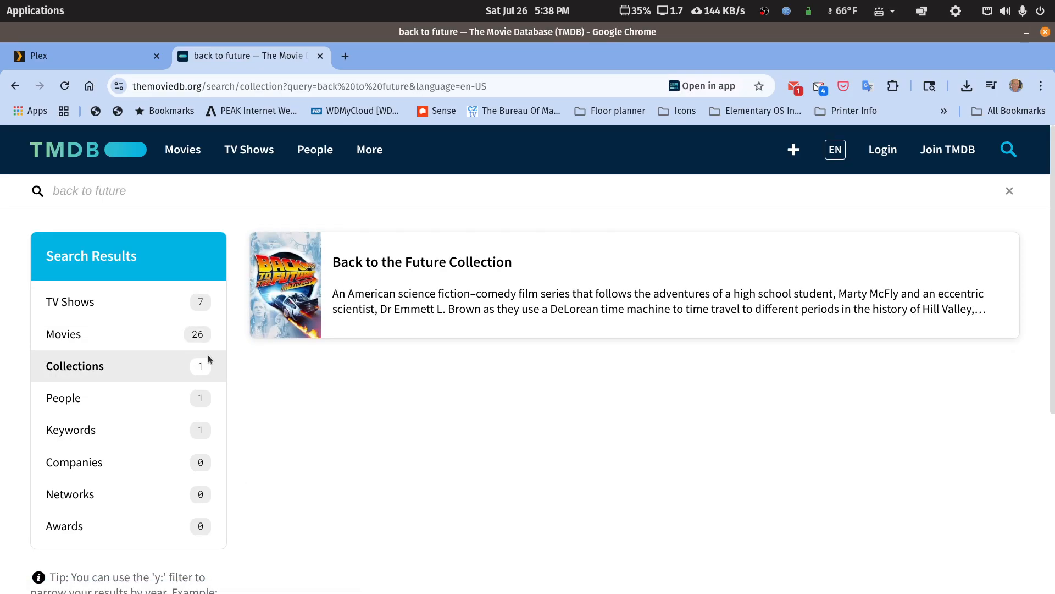
{"action": "left_click", "coordinate": [71, 347]}
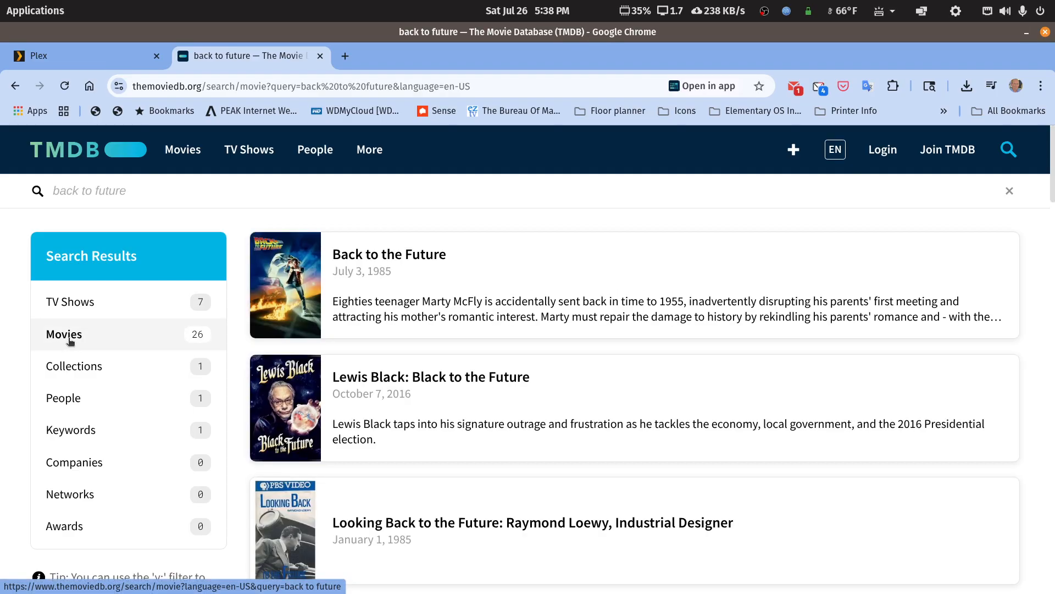
{"action": "left_click", "coordinate": [429, 254]}
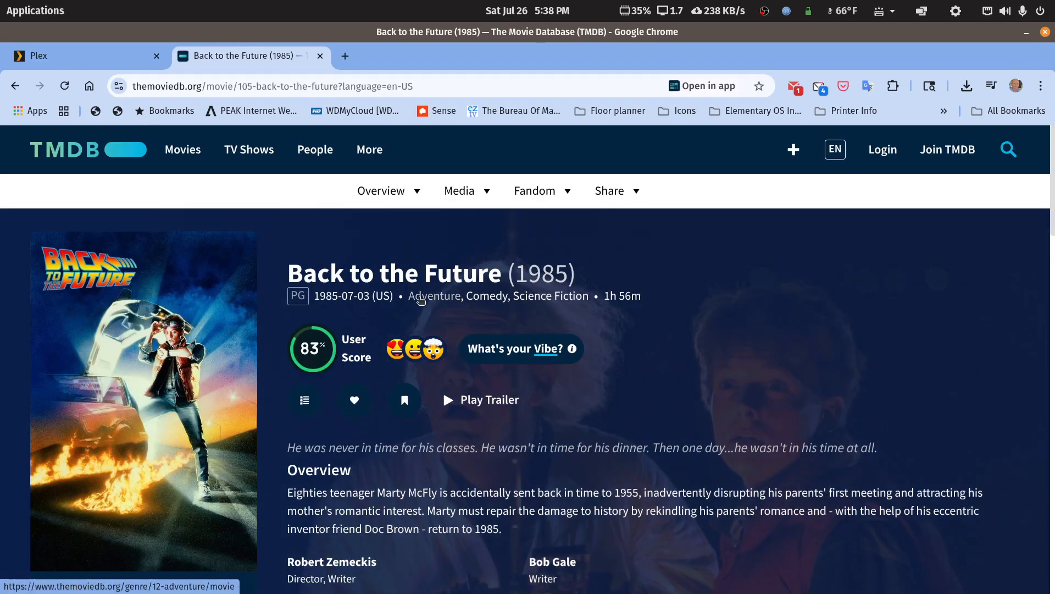
- Look through the Back to the Future movie page and open the collection it belongs to
{"action": "scroll", "coordinate": [424, 286], "scroll_direction": "down", "scroll_amount": 14}
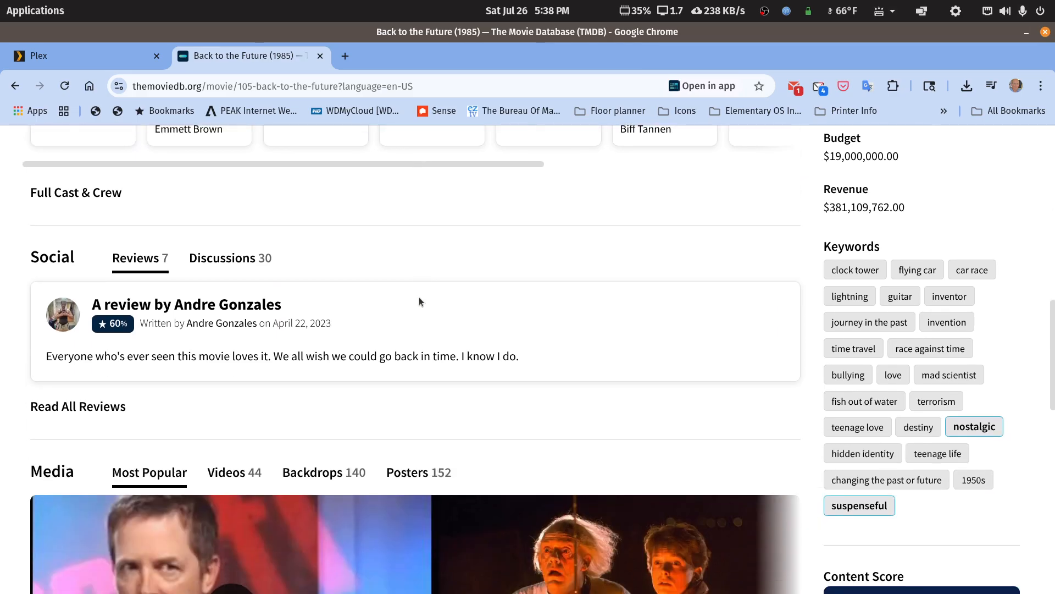
{"action": "scroll", "coordinate": [419, 302], "scroll_direction": "down", "scroll_amount": 9}
{"action": "scroll", "coordinate": [384, 312], "scroll_direction": "up", "scroll_amount": 8}
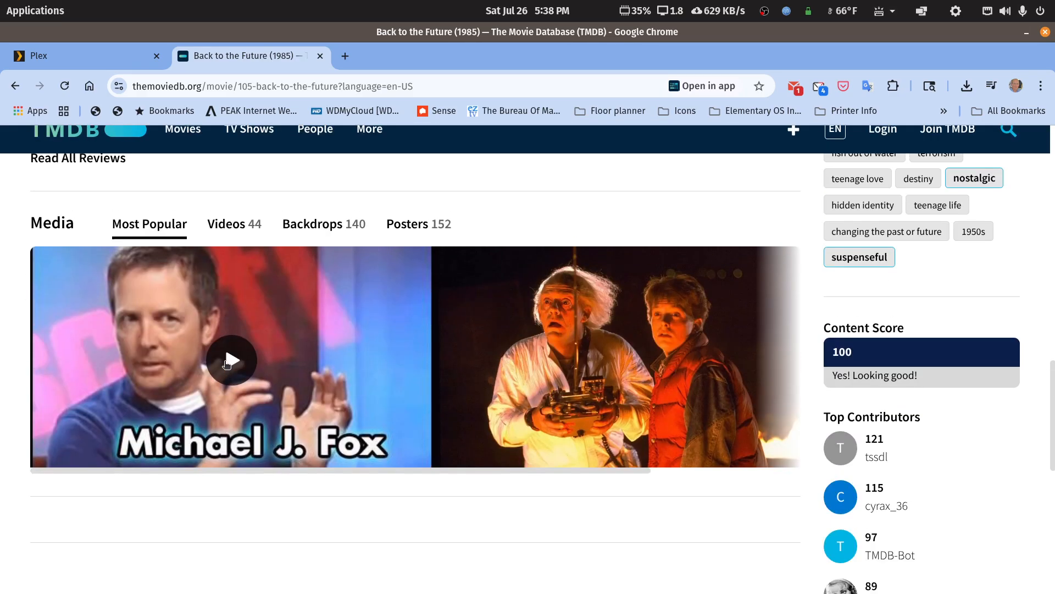
{"action": "scroll", "coordinate": [224, 361], "scroll_direction": "up", "scroll_amount": 10}
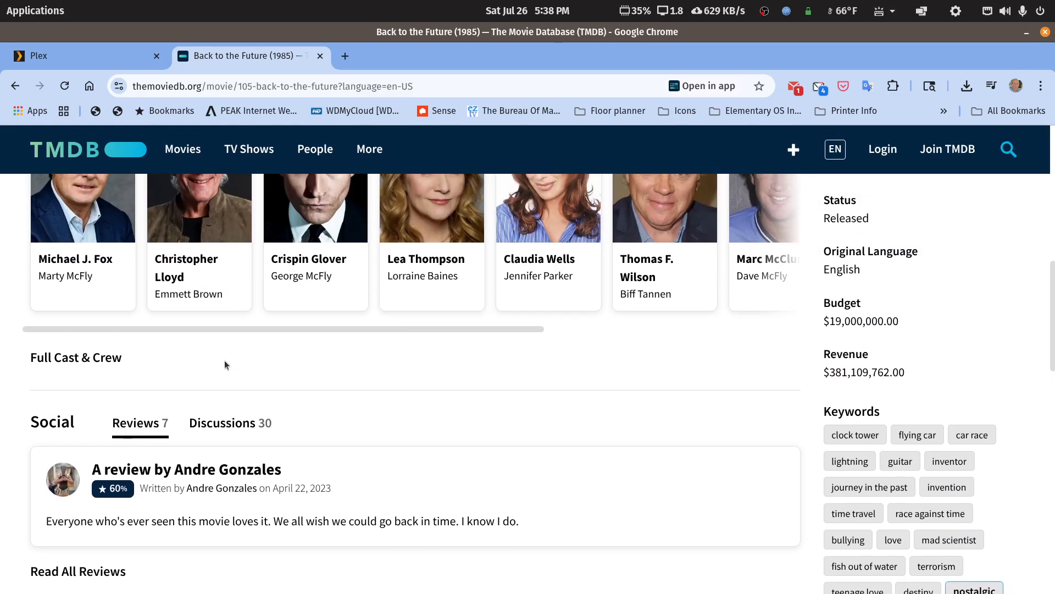
{"action": "scroll", "coordinate": [228, 362], "scroll_direction": "down", "scroll_amount": 10}
{"action": "scroll", "coordinate": [227, 359], "scroll_direction": "down", "scroll_amount": 8}
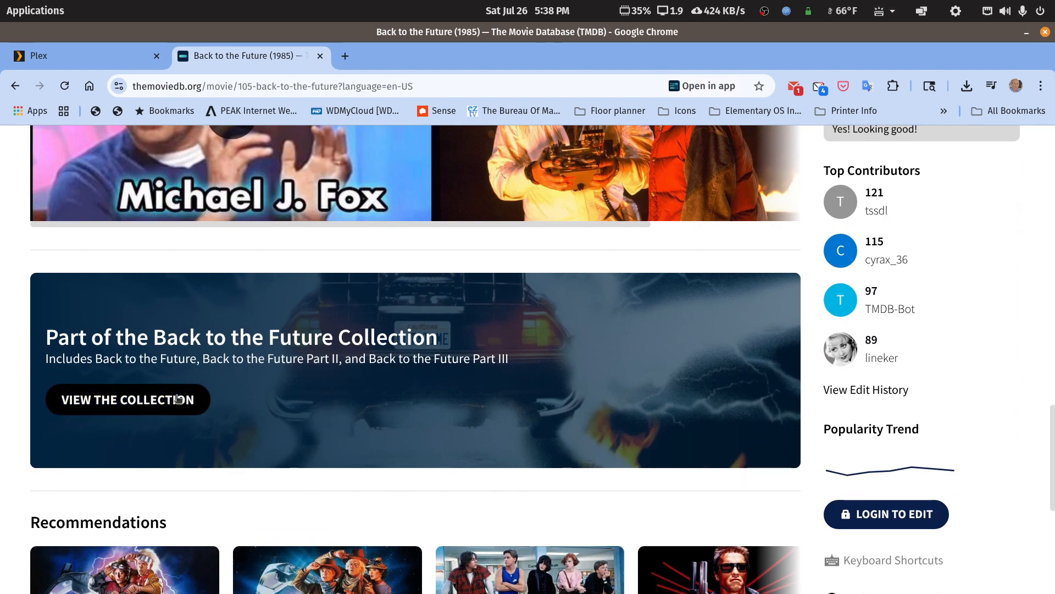
{"action": "left_click", "coordinate": [128, 399]}
- Examine the Back to the Future Collection page, including its list of movies, and highlight the overview text
{"action": "scroll", "coordinate": [371, 405], "scroll_direction": "down", "scroll_amount": 15}
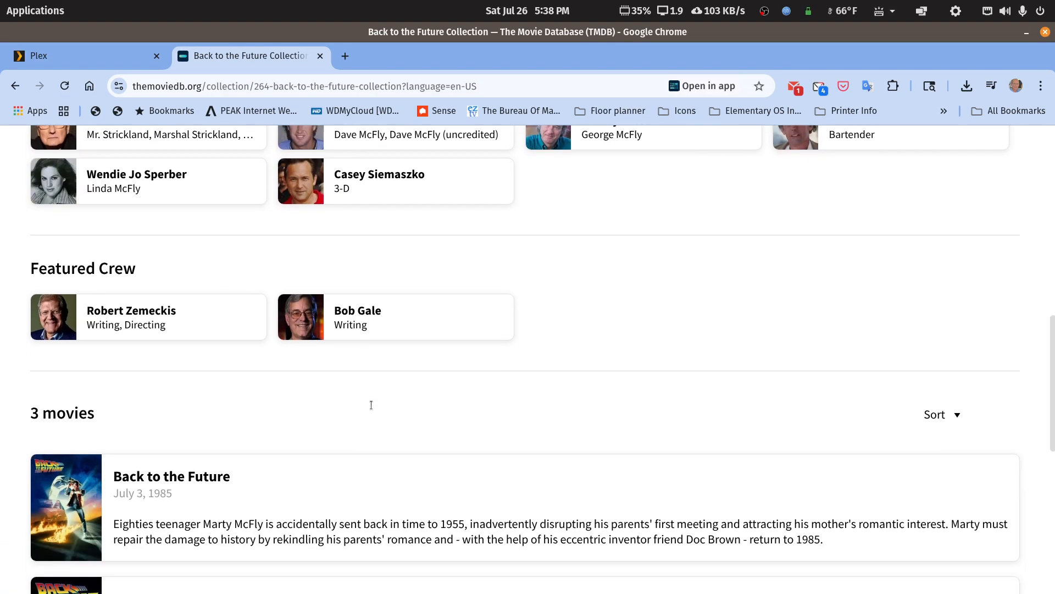
{"action": "scroll", "coordinate": [278, 437], "scroll_direction": "down", "scroll_amount": 3}
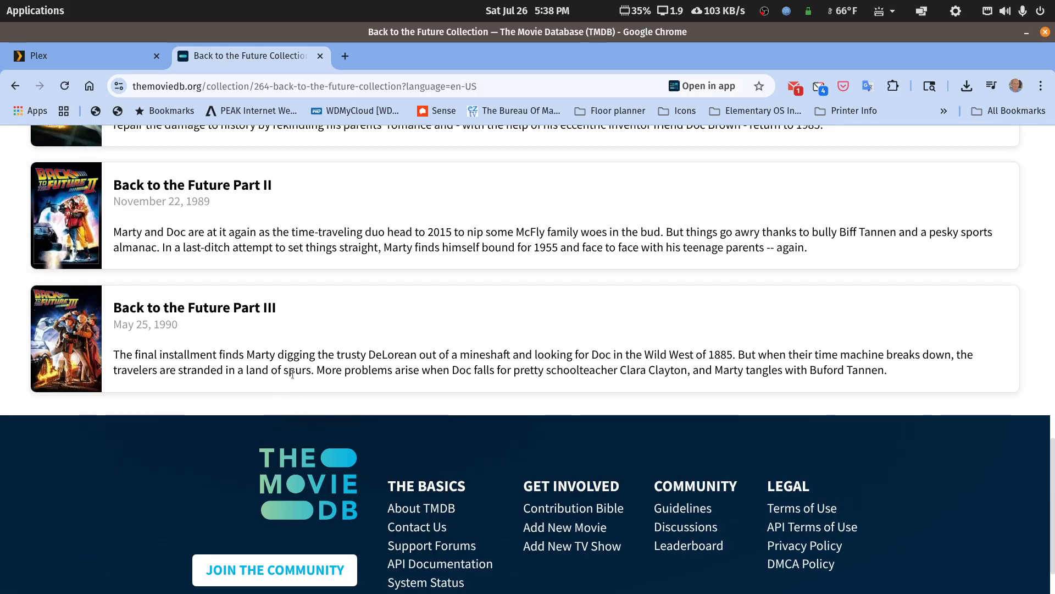
{"action": "scroll", "coordinate": [292, 379], "scroll_direction": "up", "scroll_amount": 2}
{"action": "scroll", "coordinate": [293, 378], "scroll_direction": "up", "scroll_amount": 2}
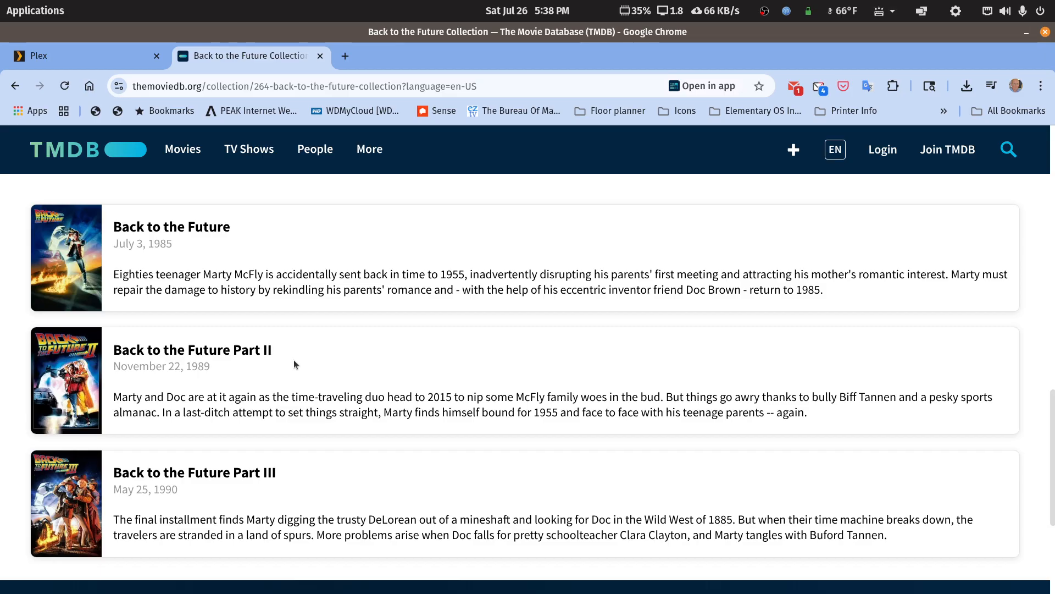
{"action": "scroll", "coordinate": [286, 344], "scroll_direction": "up", "scroll_amount": 7}
{"action": "scroll", "coordinate": [285, 343], "scroll_direction": "up", "scroll_amount": 10}
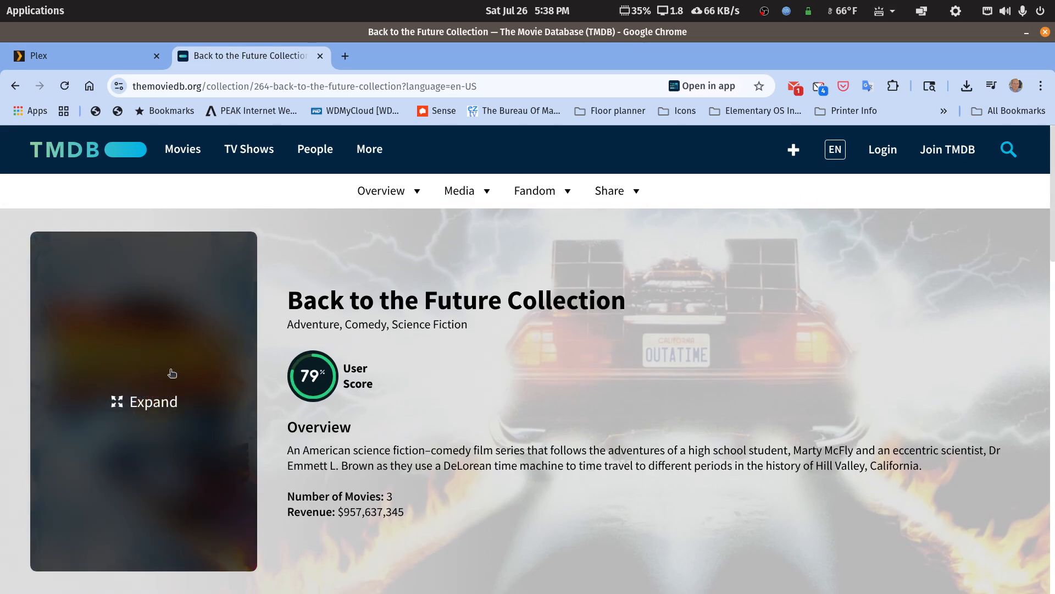
{"action": "left_click_drag", "start_coordinate": [297, 452], "coordinate": [459, 484]}
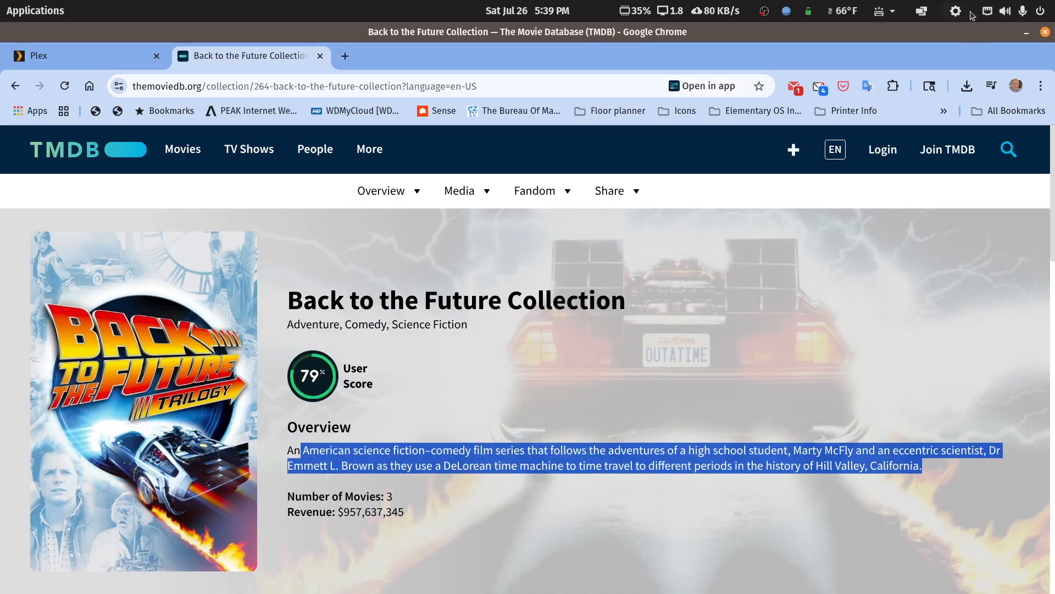
- Return from the TMDB collection page to the Plex setup page with the Add Library dialog
{"action": "left_click", "coordinate": [1026, 32]}
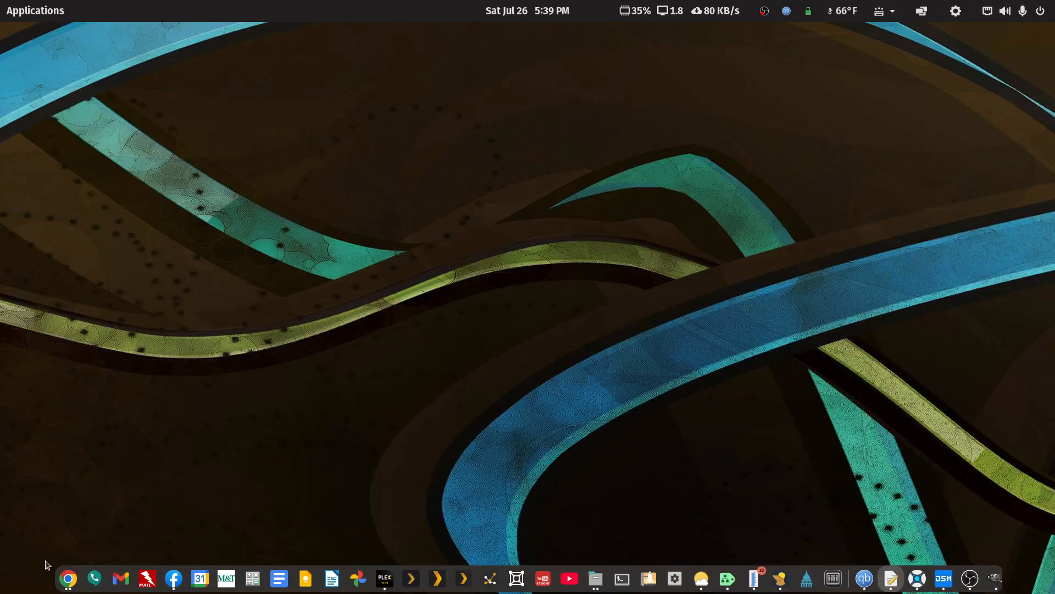
{"action": "left_click", "coordinate": [62, 577]}
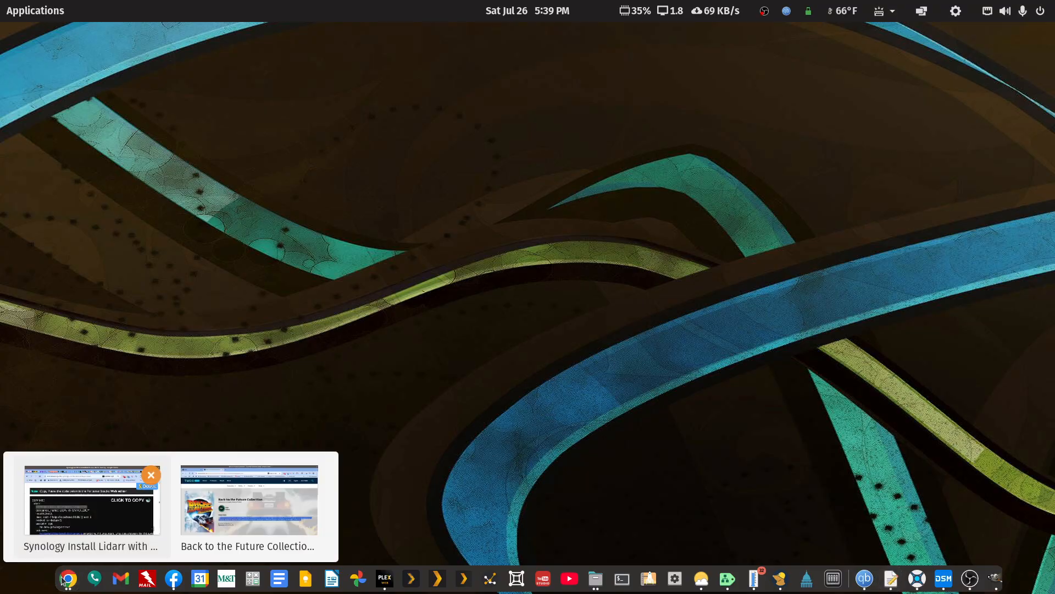
{"action": "left_click", "coordinate": [246, 536]}
{"action": "left_click", "coordinate": [105, 62]}
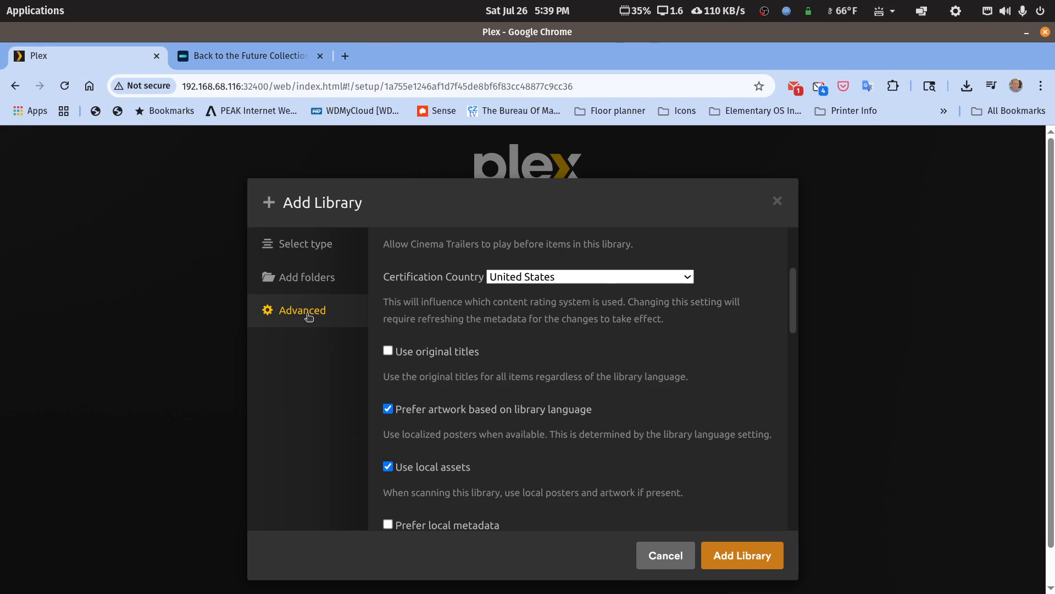
- Set the new library's minimum automatic collection size to 2 in its advanced options
{"action": "scroll", "coordinate": [605, 409], "scroll_direction": "down", "scroll_amount": 3}
{"action": "scroll", "coordinate": [605, 408], "scroll_direction": "down", "scroll_amount": 12}
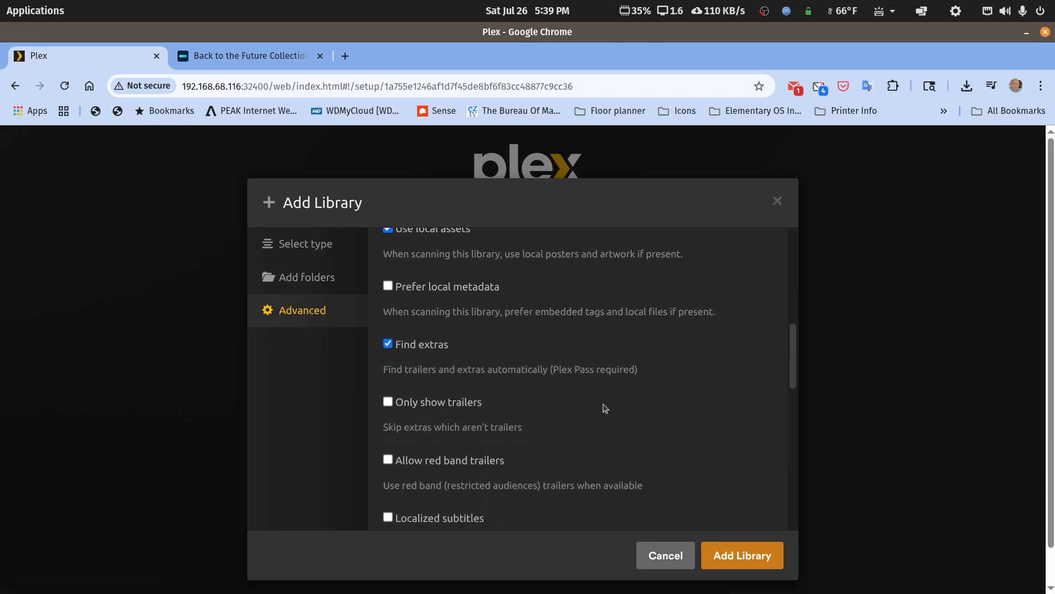
{"action": "scroll", "coordinate": [605, 408], "scroll_direction": "down", "scroll_amount": 6}
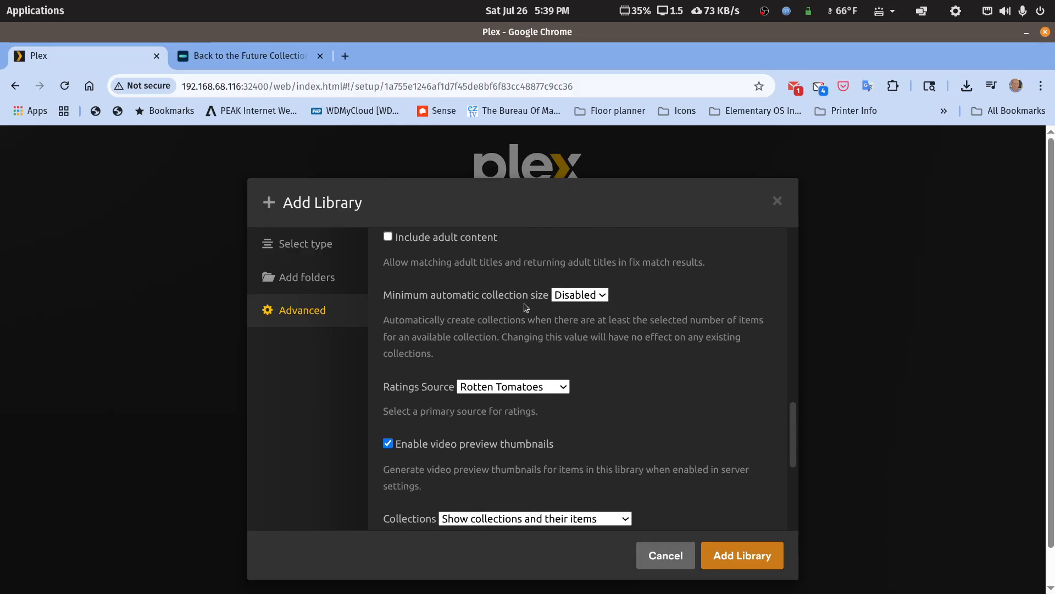
{"action": "left_click", "coordinate": [601, 296]}
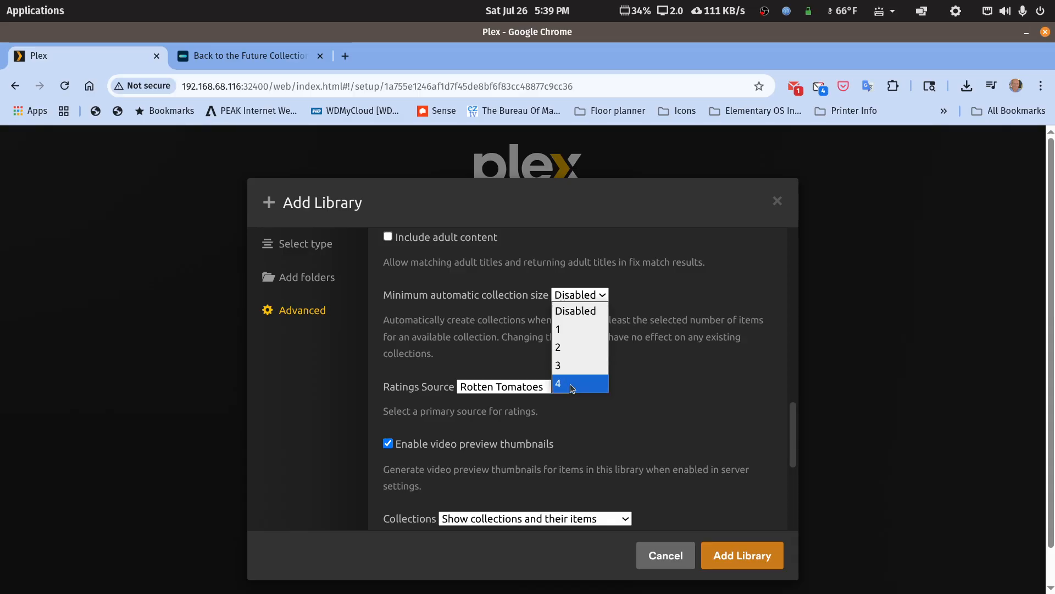
{"action": "left_click", "coordinate": [560, 348]}
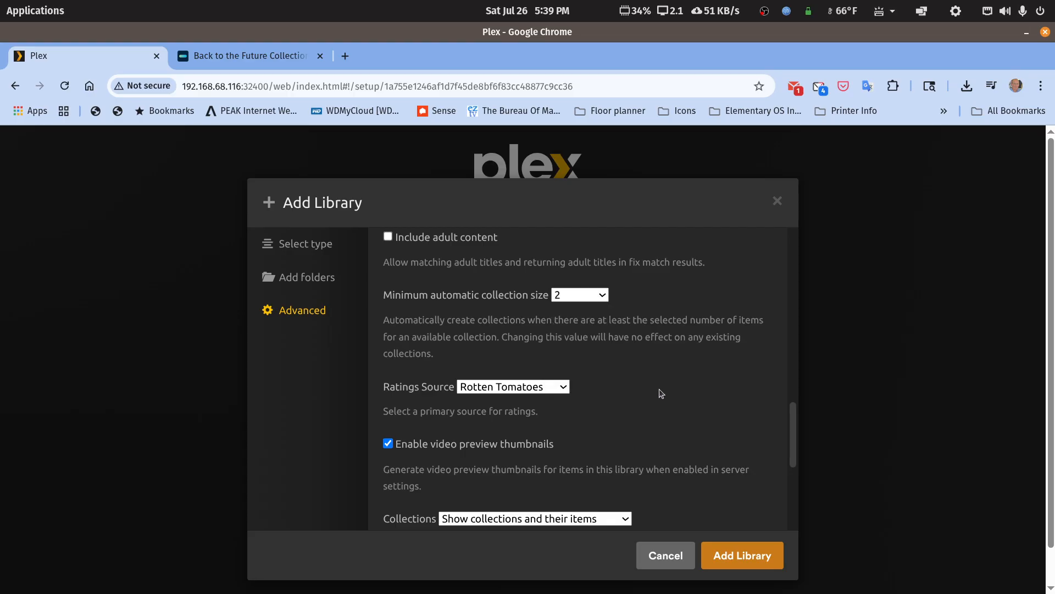
- Set the new library's Collections display option to "Hide items which are in collections"
{"action": "scroll", "coordinate": [662, 393], "scroll_direction": "down", "scroll_amount": 3}
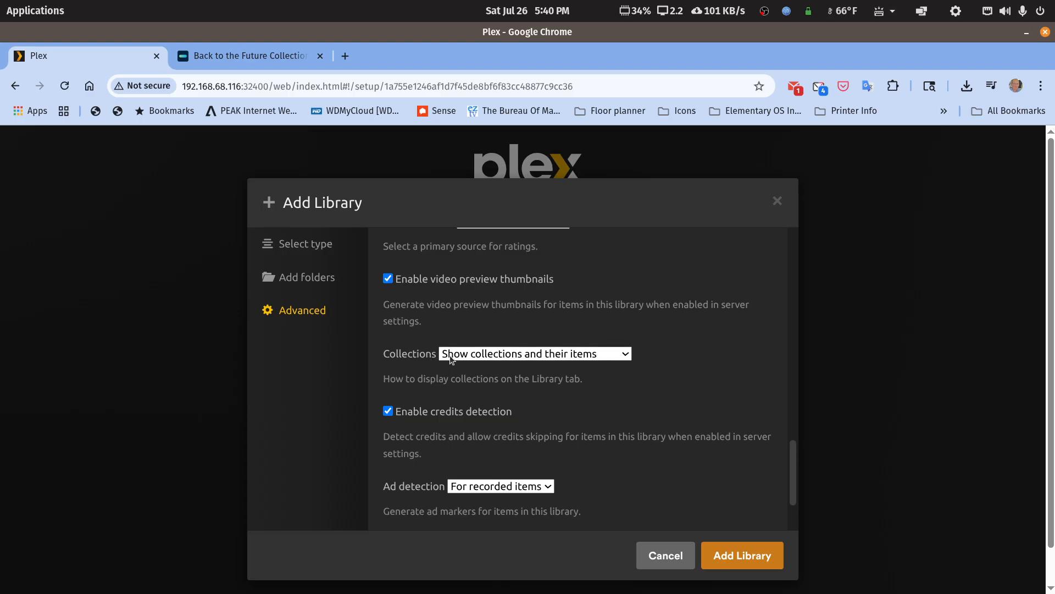
{"action": "left_click", "coordinate": [624, 357]}
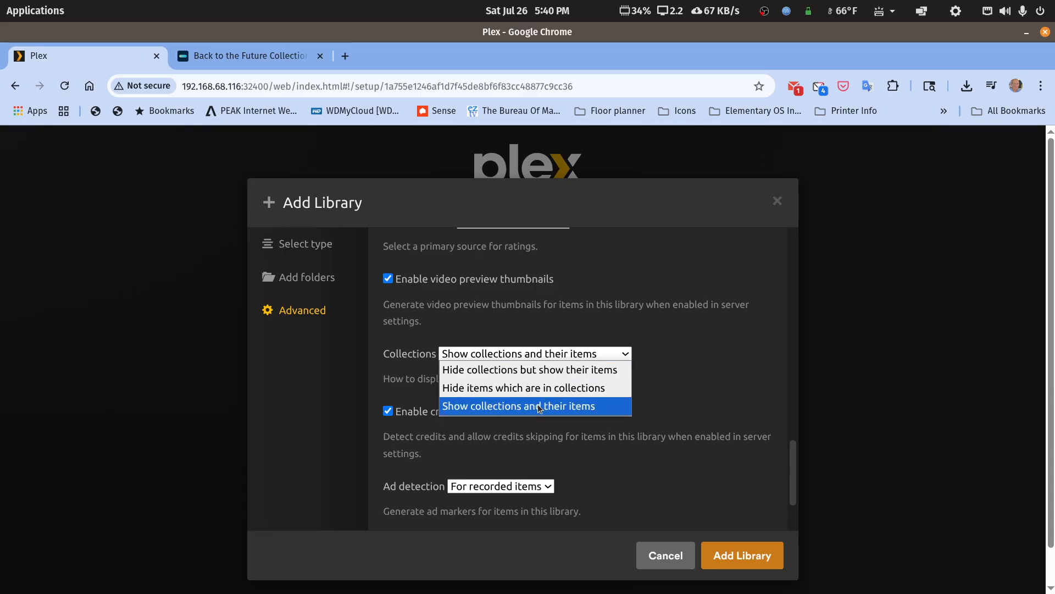
{"action": "left_click", "coordinate": [544, 388]}
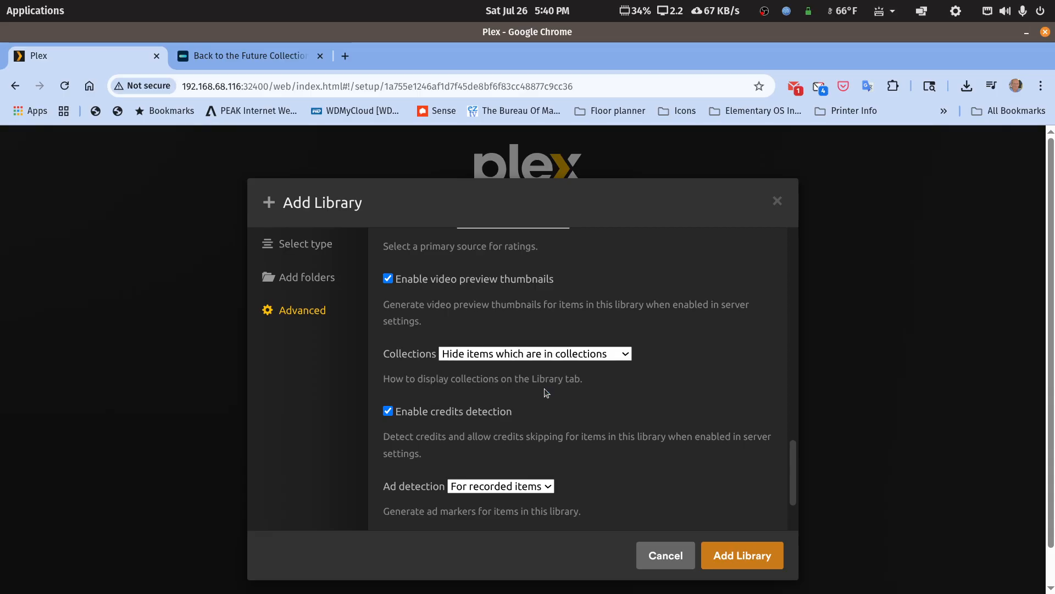
- Switch to the Plex web app and open the collections of the existing Movies library
{"action": "mouse_move", "coordinate": [360, 592]}
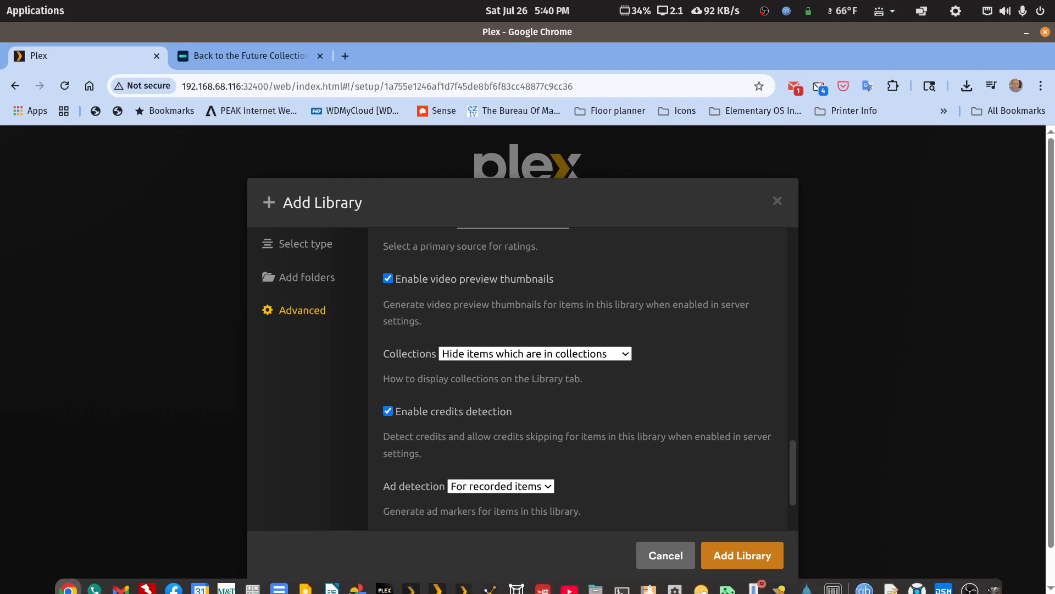
{"action": "left_click", "coordinate": [386, 585]}
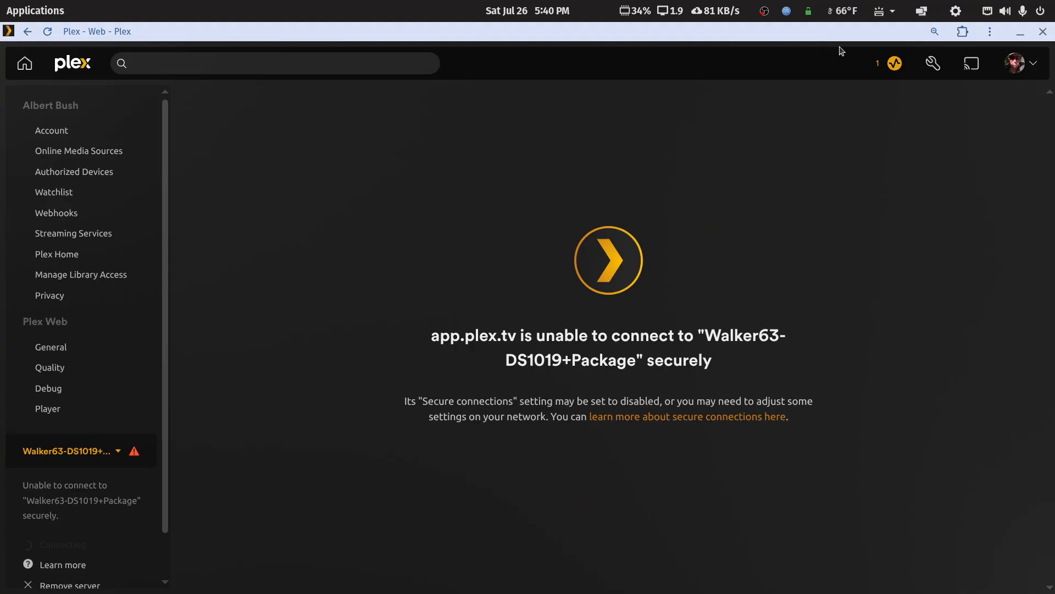
{"action": "left_click", "coordinate": [31, 68]}
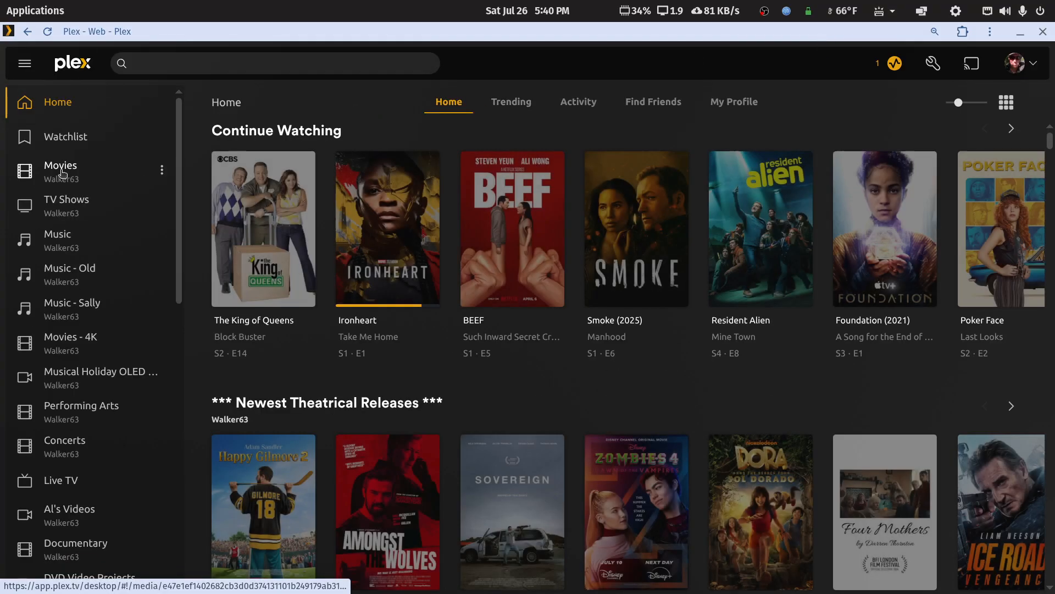
{"action": "left_click", "coordinate": [65, 164]}
{"action": "left_click", "coordinate": [586, 102]}
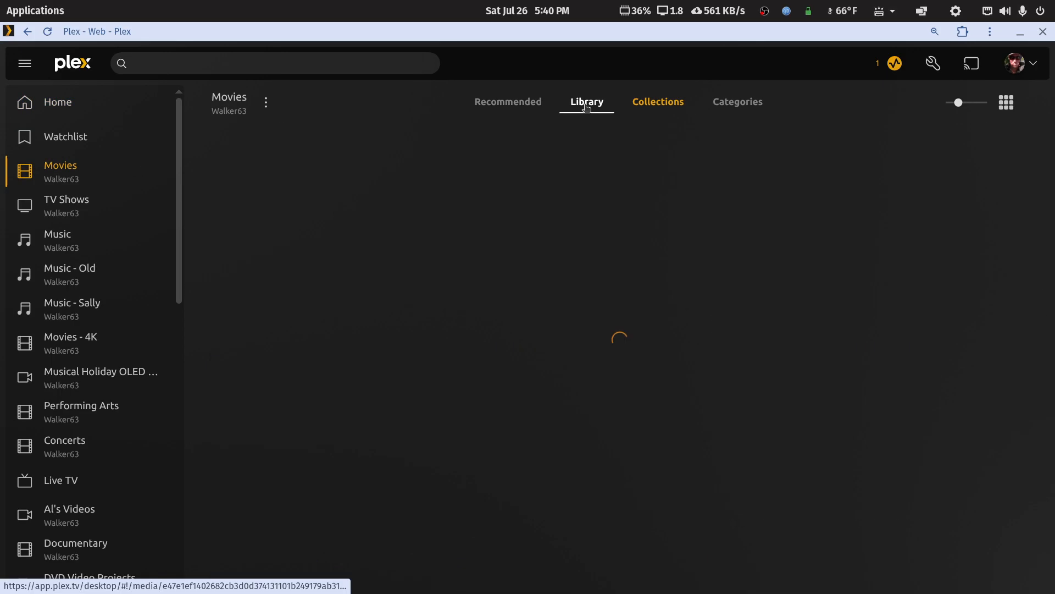
{"action": "left_click", "coordinate": [672, 104]}
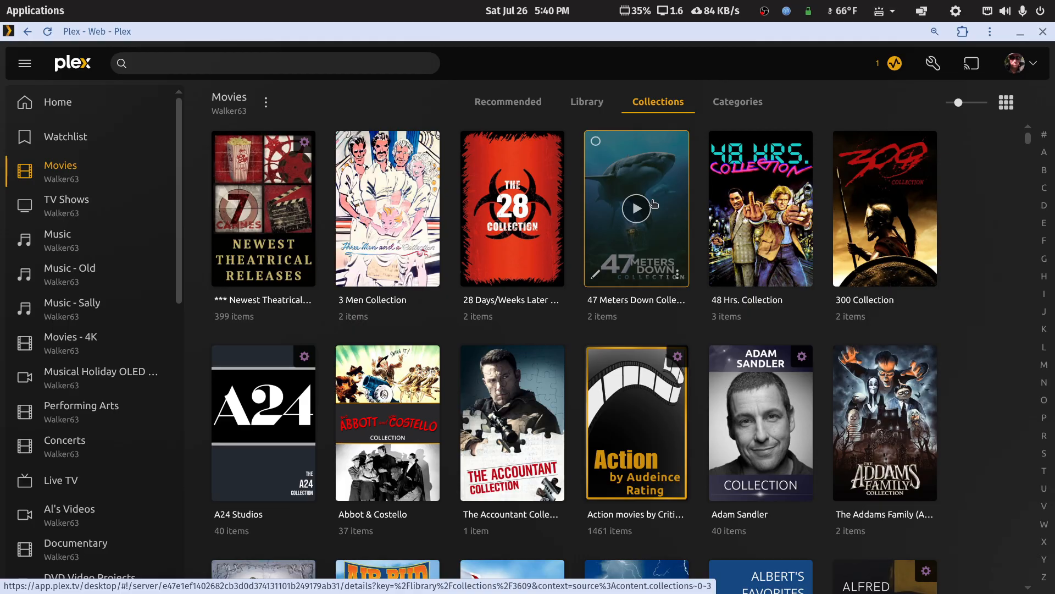
- Show the full title listing of the Movies library and look through its first rows of movies
{"action": "left_click", "coordinate": [593, 104]}
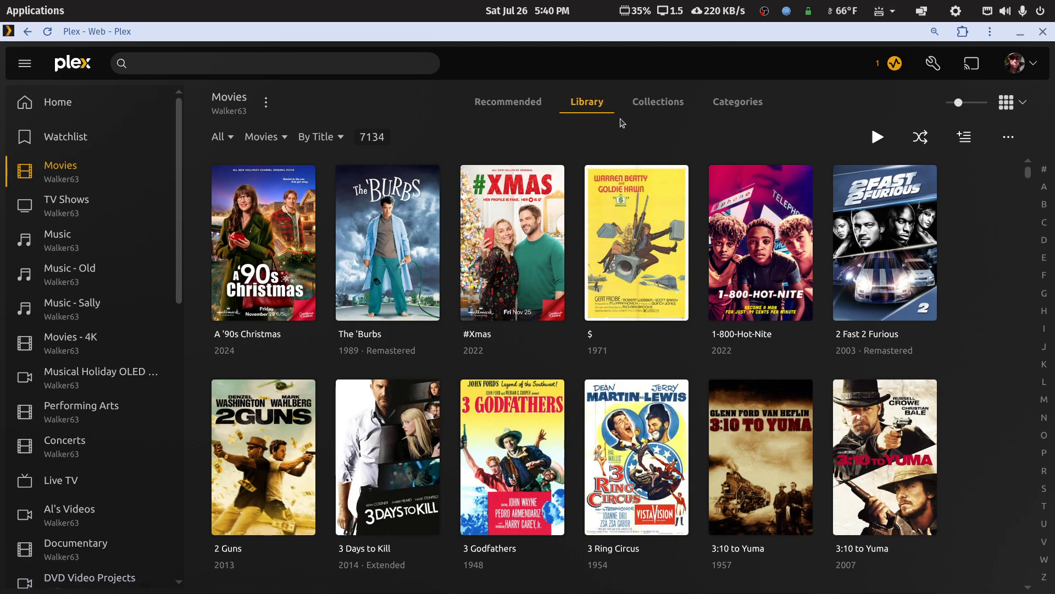
{"action": "mouse_move", "coordinate": [656, 207]}
{"action": "mouse_move", "coordinate": [877, 274]}
{"action": "scroll", "coordinate": [790, 342], "scroll_direction": "down", "scroll_amount": 8}
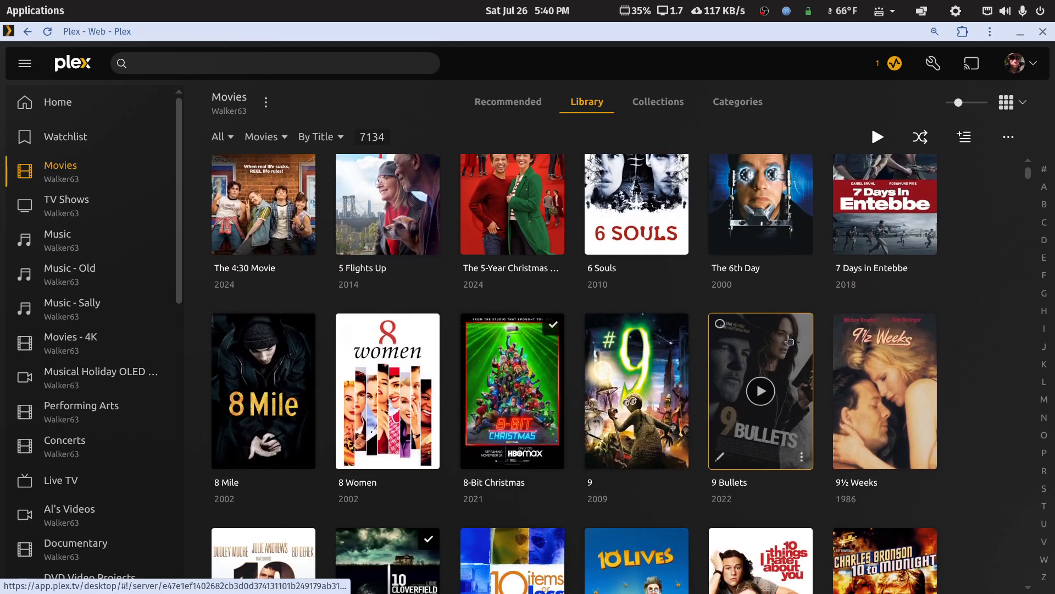
{"action": "scroll", "coordinate": [790, 341], "scroll_direction": "down", "scroll_amount": 5}
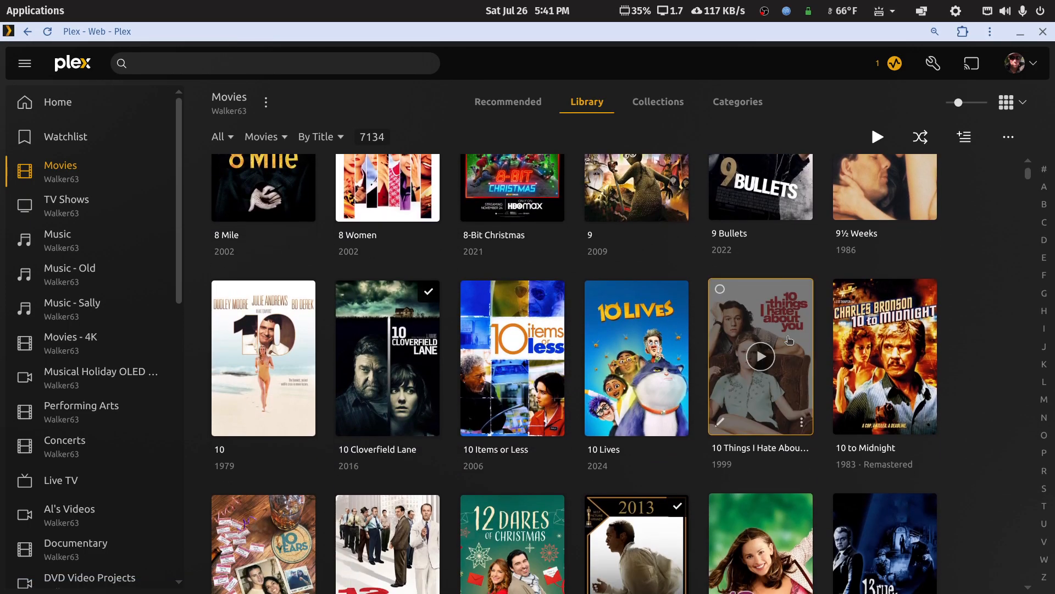
{"action": "scroll", "coordinate": [790, 339], "scroll_direction": "up", "scroll_amount": 5}
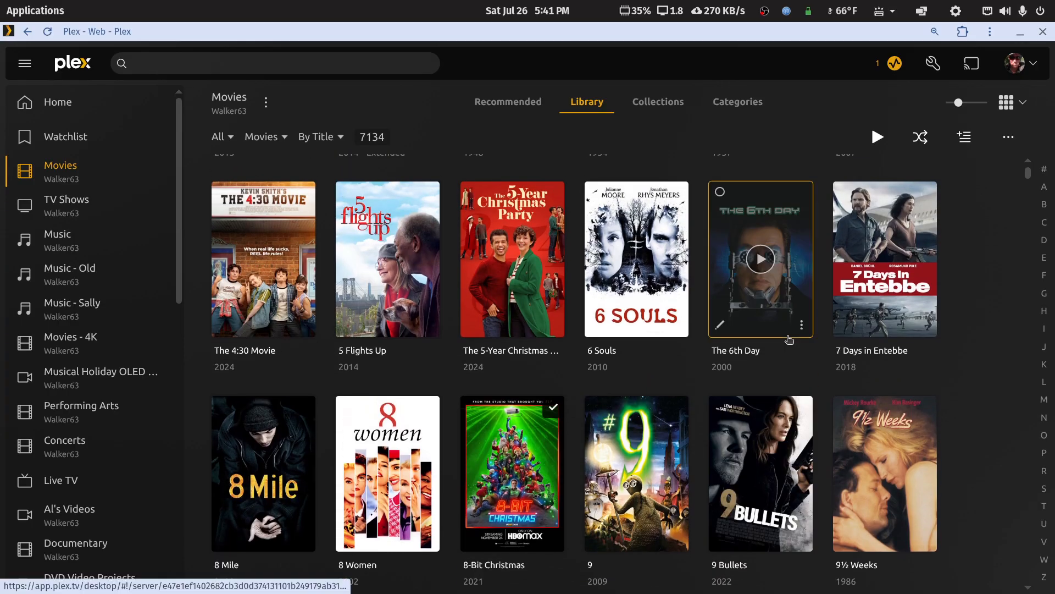
{"action": "scroll", "coordinate": [789, 340], "scroll_direction": "up", "scroll_amount": 5}
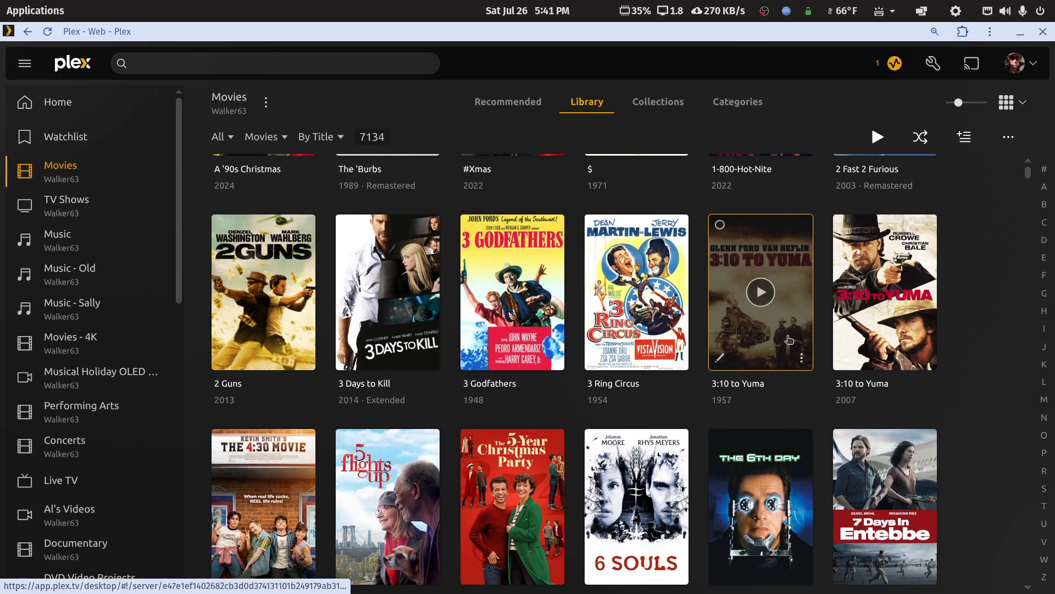
{"action": "scroll", "coordinate": [751, 327], "scroll_direction": "up", "scroll_amount": 2}
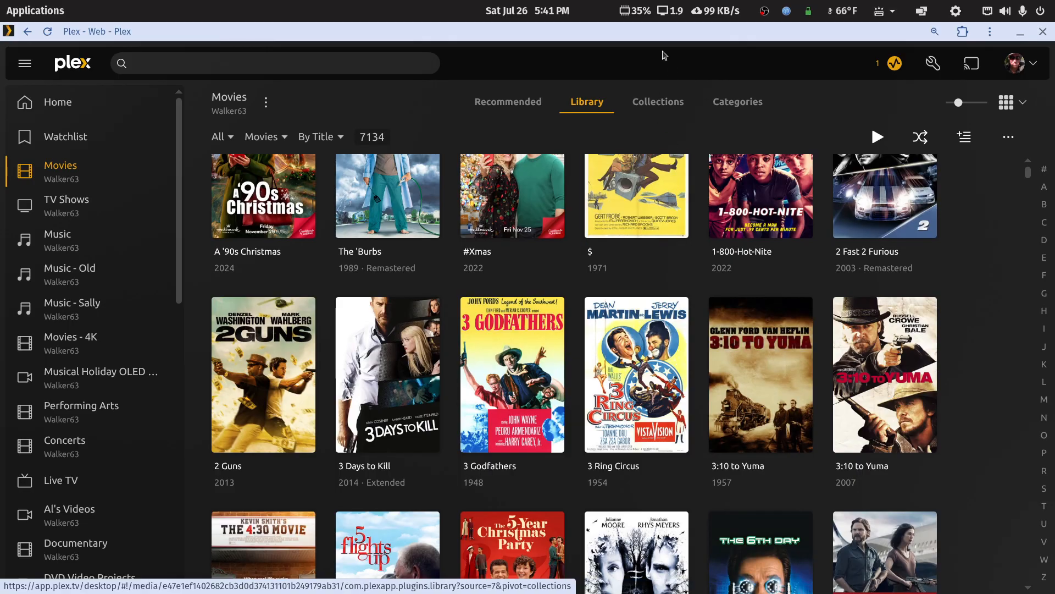
- Compare the Movies collections with the full library listing, examining how the individual films of a collection are listed
{"action": "left_click", "coordinate": [659, 105]}
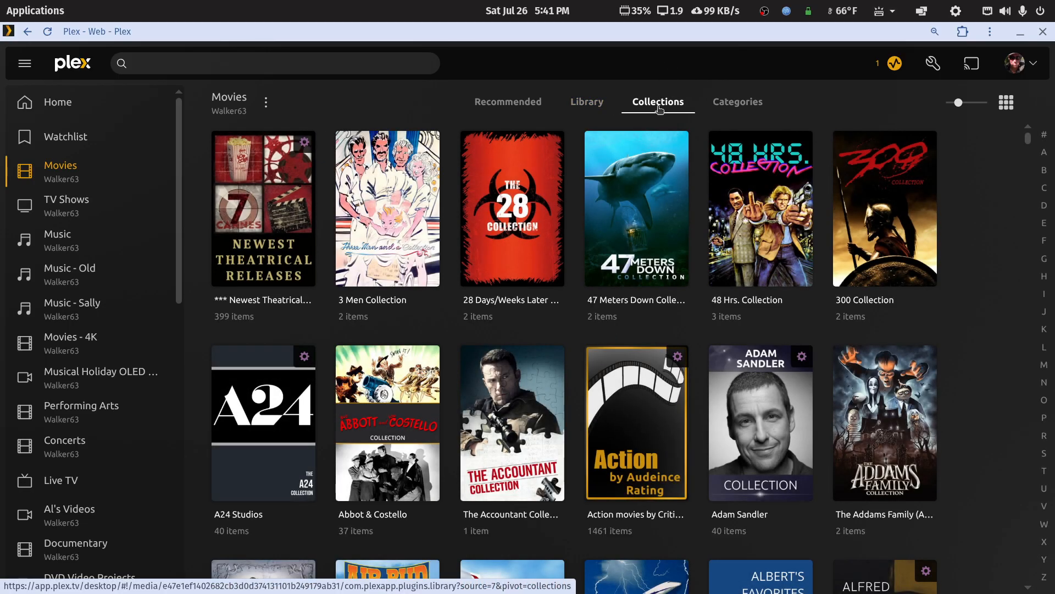
{"action": "left_click", "coordinate": [586, 108]}
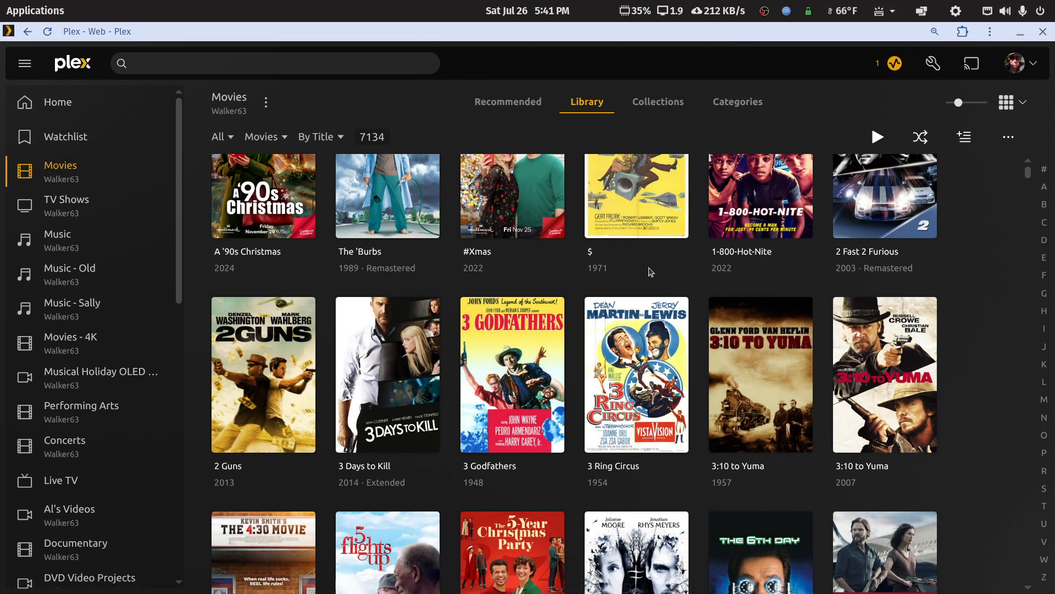
{"action": "scroll", "coordinate": [650, 271], "scroll_direction": "down", "scroll_amount": 3}
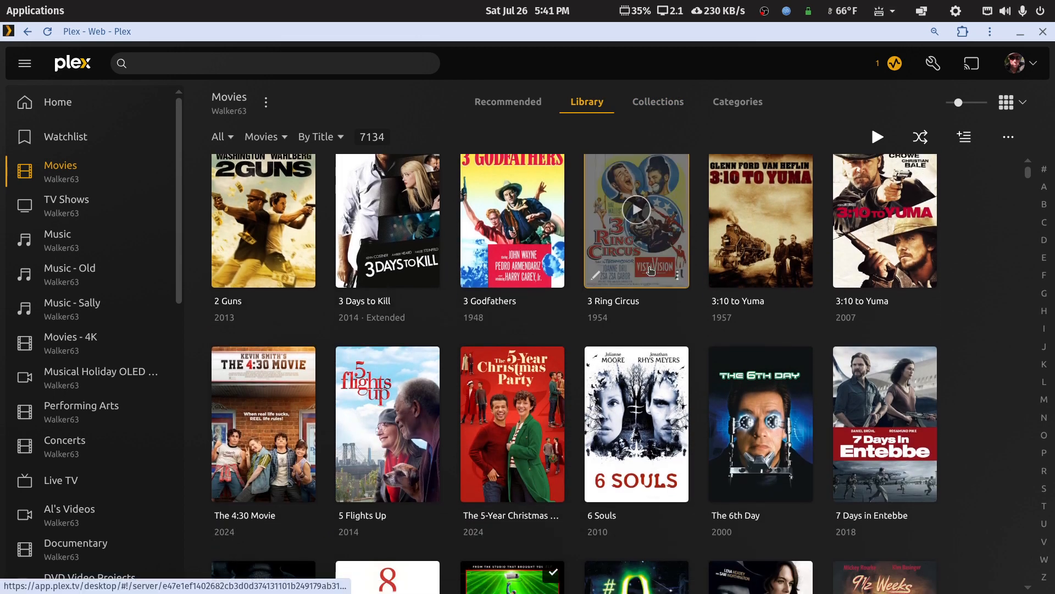
{"action": "scroll", "coordinate": [651, 271], "scroll_direction": "down", "scroll_amount": 6}
{"action": "scroll", "coordinate": [651, 270], "scroll_direction": "down", "scroll_amount": 7}
{"action": "scroll", "coordinate": [650, 269], "scroll_direction": "down", "scroll_amount": 4}
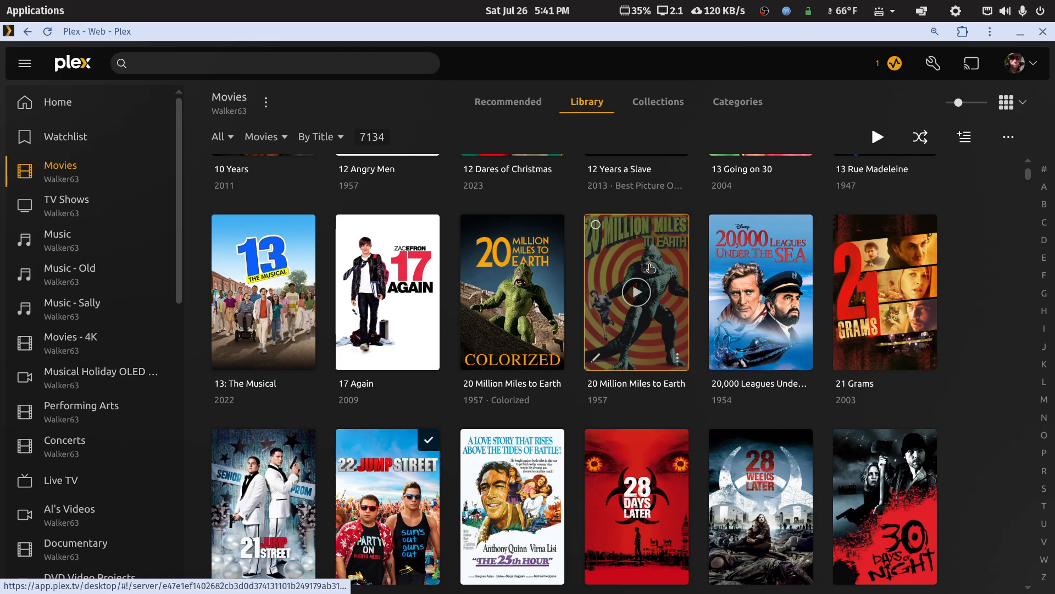
{"action": "scroll", "coordinate": [650, 268], "scroll_direction": "down", "scroll_amount": 3}
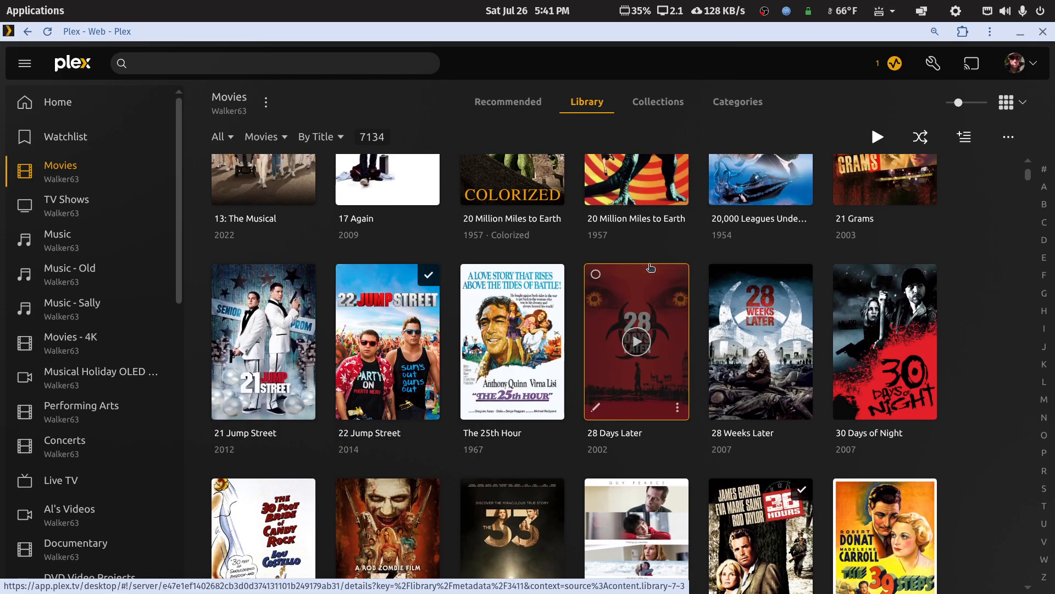
{"action": "scroll", "coordinate": [650, 268], "scroll_direction": "down", "scroll_amount": 1}
{"action": "scroll", "coordinate": [651, 267], "scroll_direction": "up", "scroll_amount": 15}
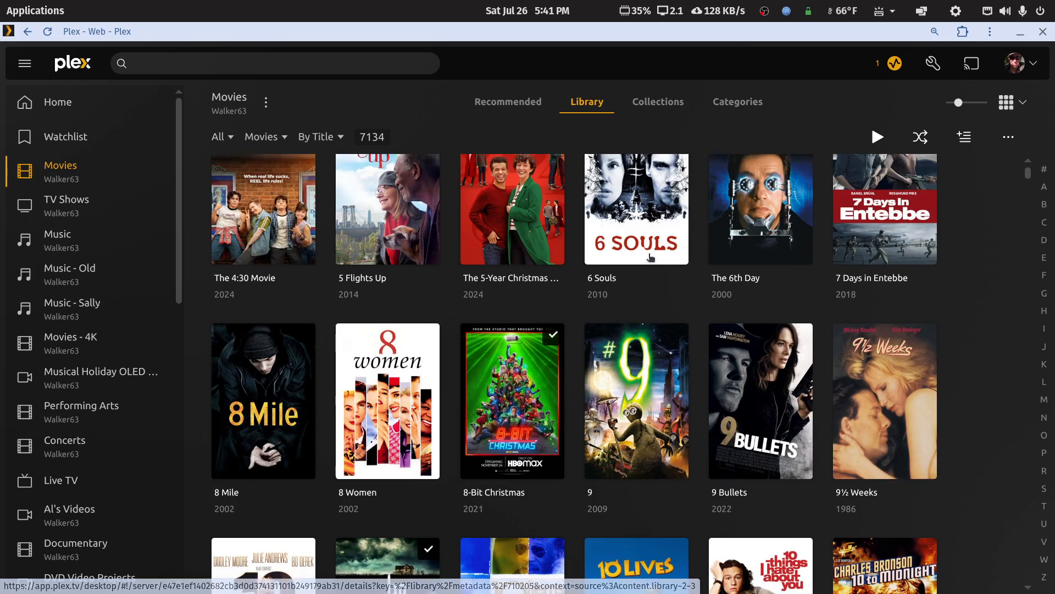
{"action": "scroll", "coordinate": [651, 257], "scroll_direction": "up", "scroll_amount": 5}
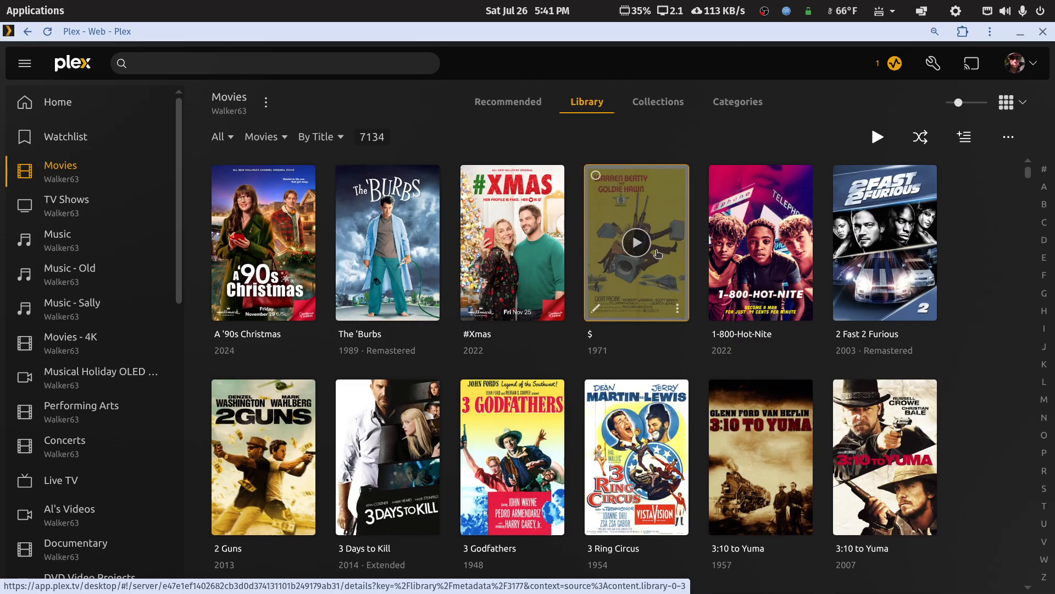
- Check the collection options in the existing Movies library's advanced settings, cancel without saving, and revisit its collections and full listing
{"action": "left_click", "coordinate": [266, 103]}
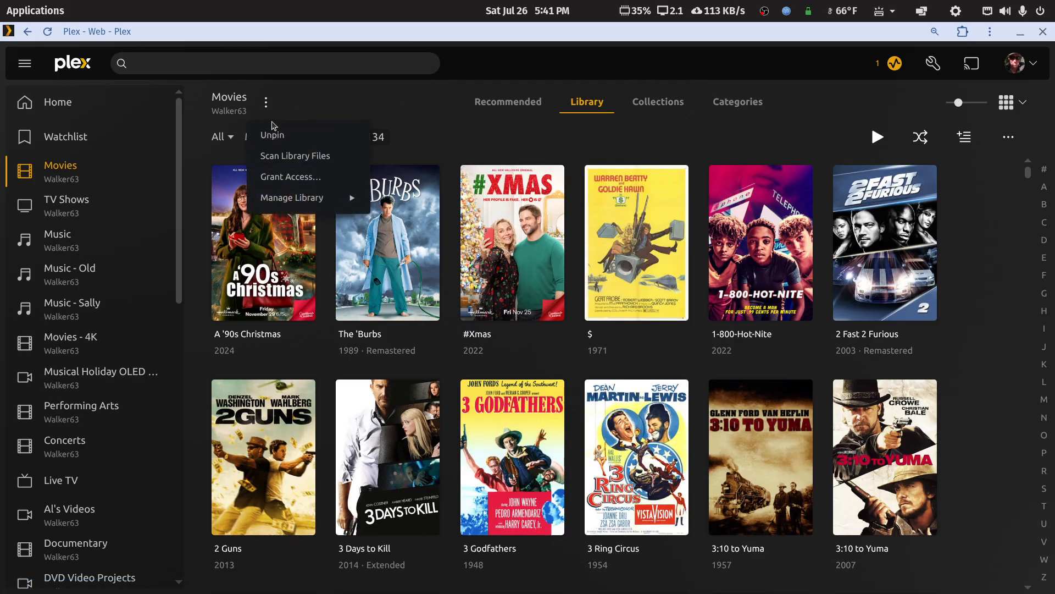
{"action": "mouse_move", "coordinate": [297, 197]}
{"action": "left_click", "coordinate": [401, 201]}
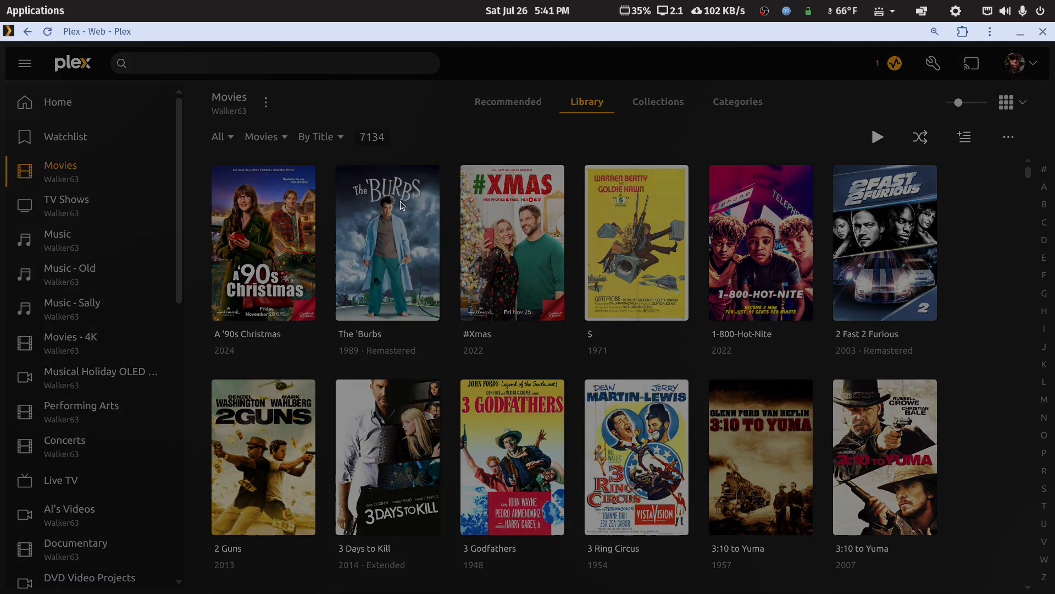
{"action": "left_click", "coordinate": [328, 212]}
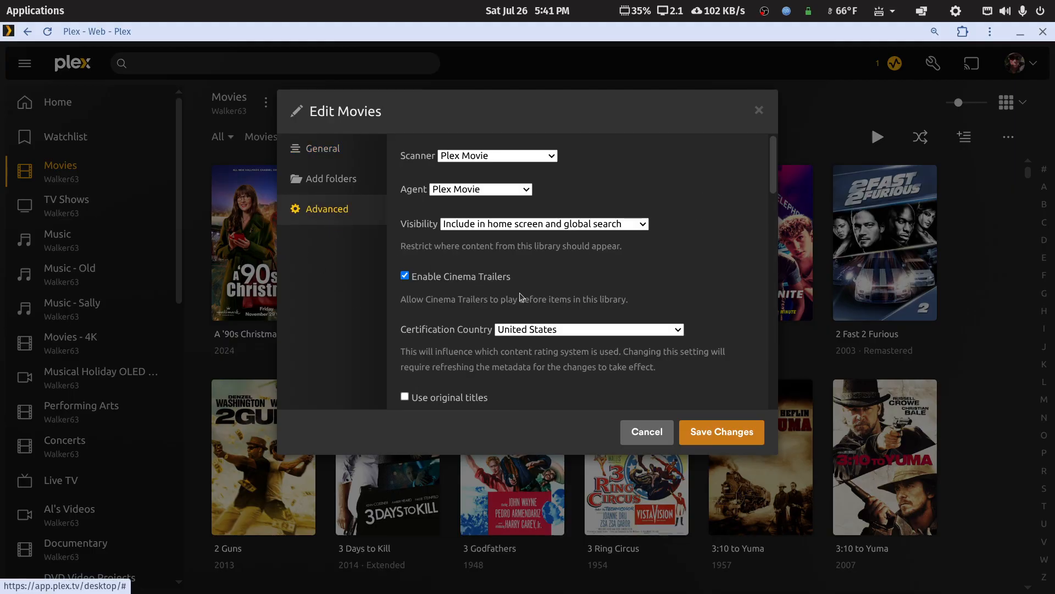
{"action": "scroll", "coordinate": [521, 296], "scroll_direction": "down", "scroll_amount": 12}
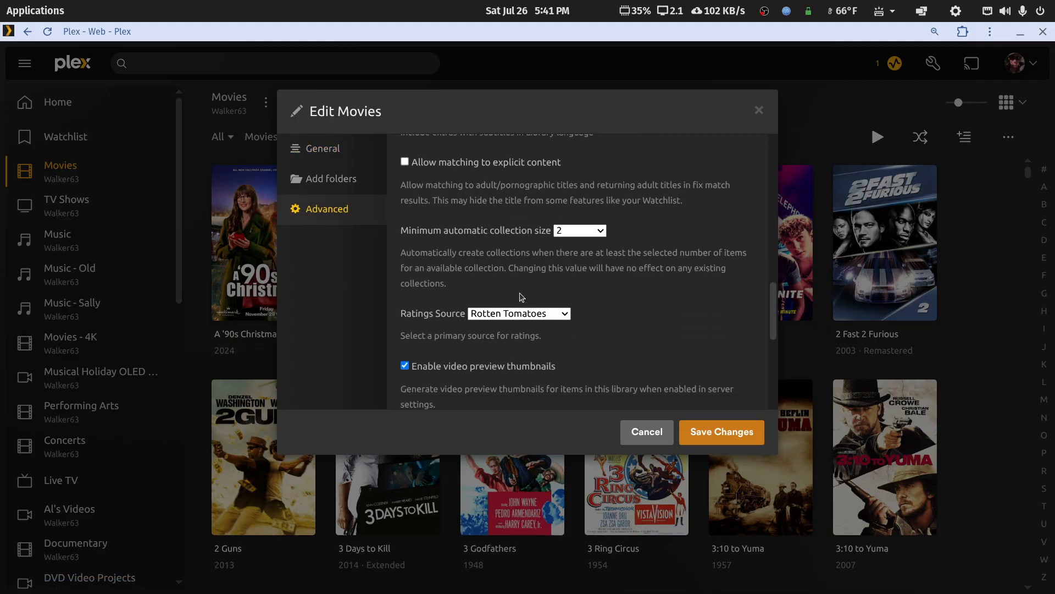
{"action": "scroll", "coordinate": [522, 297], "scroll_direction": "down", "scroll_amount": 5}
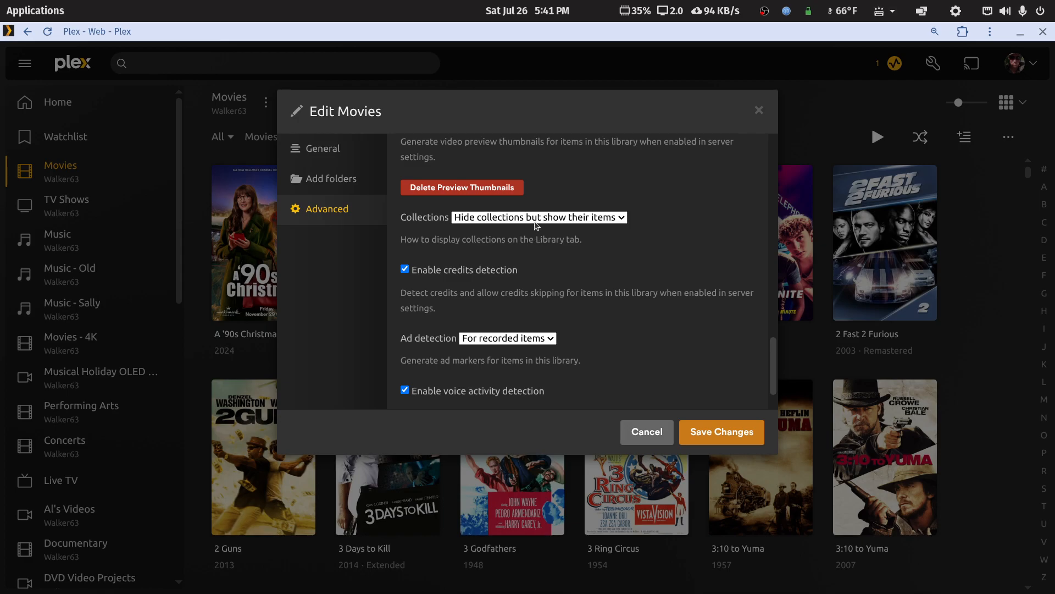
{"action": "left_click", "coordinate": [651, 435]}
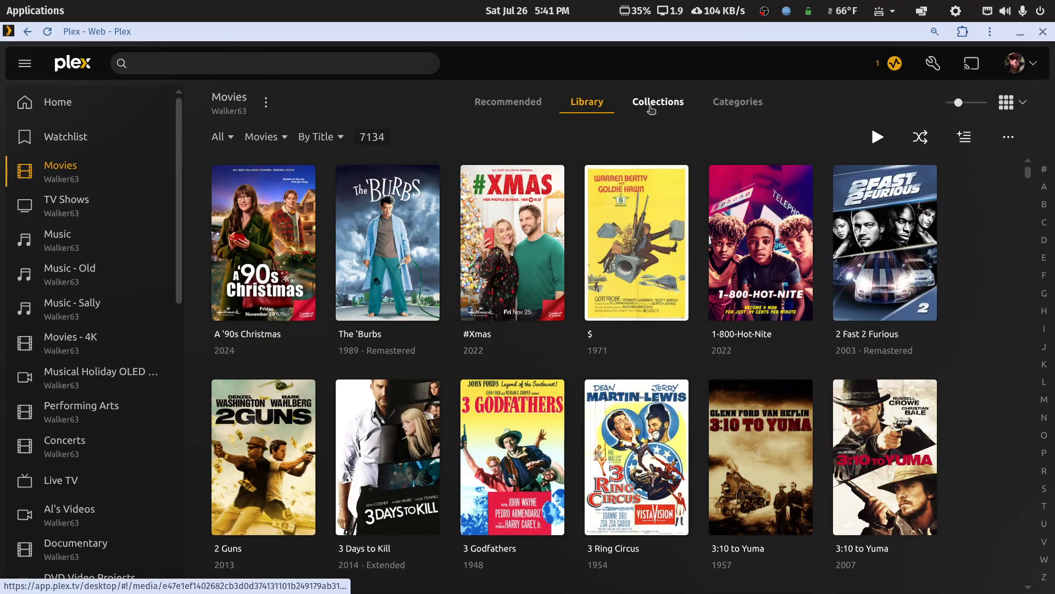
{"action": "left_click", "coordinate": [651, 109]}
{"action": "left_click", "coordinate": [605, 112]}
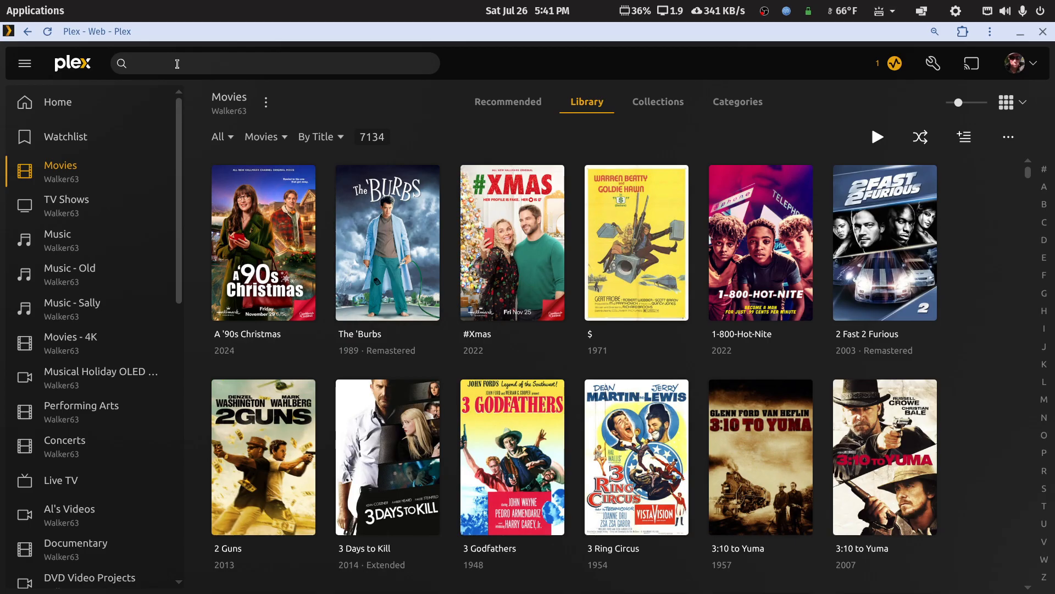
- Set the existing Movies library's advanced Collections option to "Hide items which are in collections" and save the changes
{"action": "left_click", "coordinate": [266, 102]}
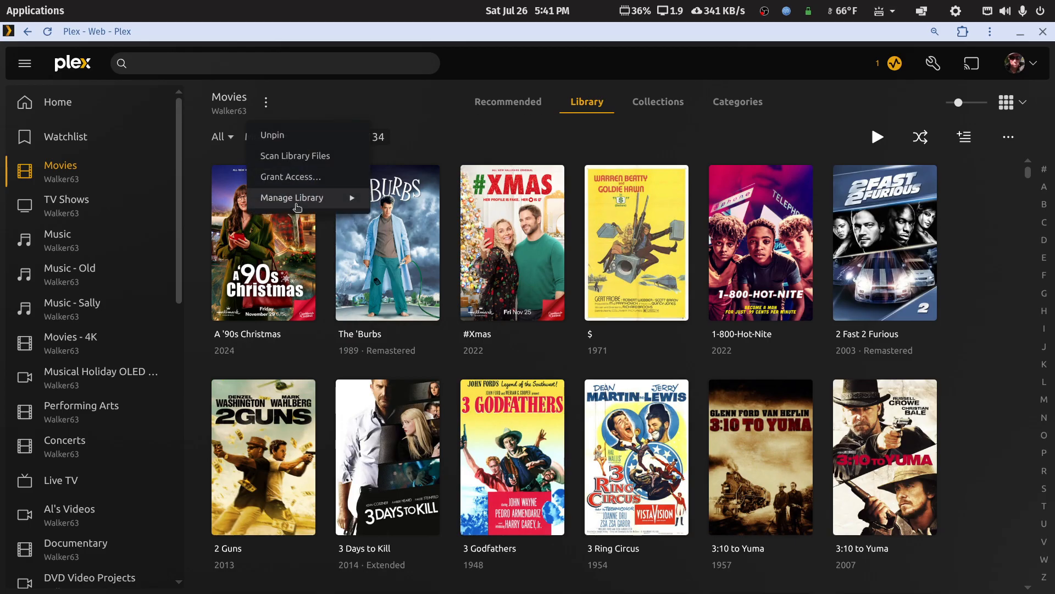
{"action": "mouse_move", "coordinate": [297, 207]}
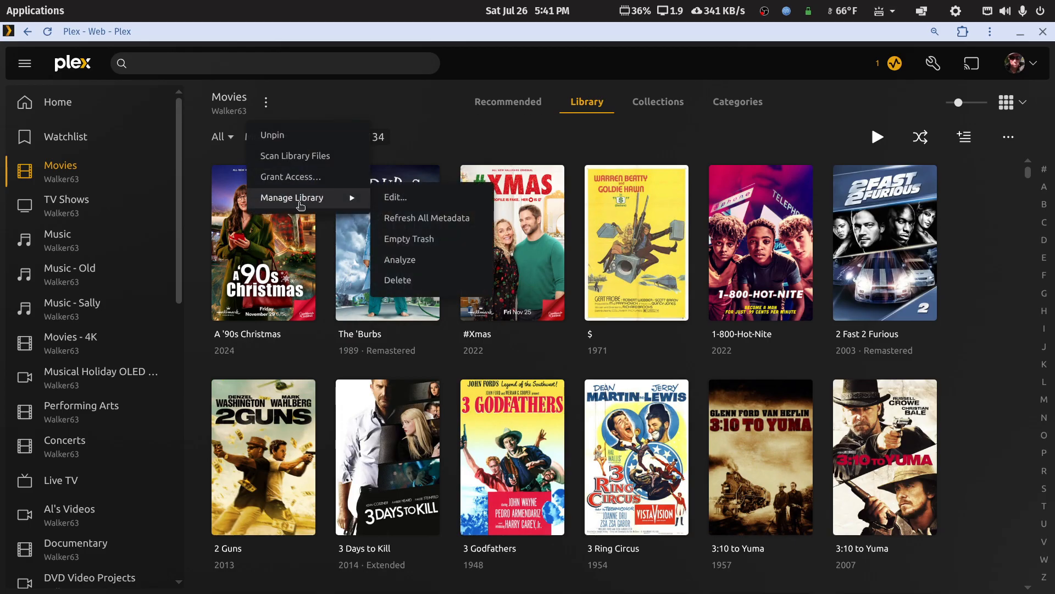
{"action": "left_click", "coordinate": [410, 202]}
{"action": "left_click", "coordinate": [300, 207]}
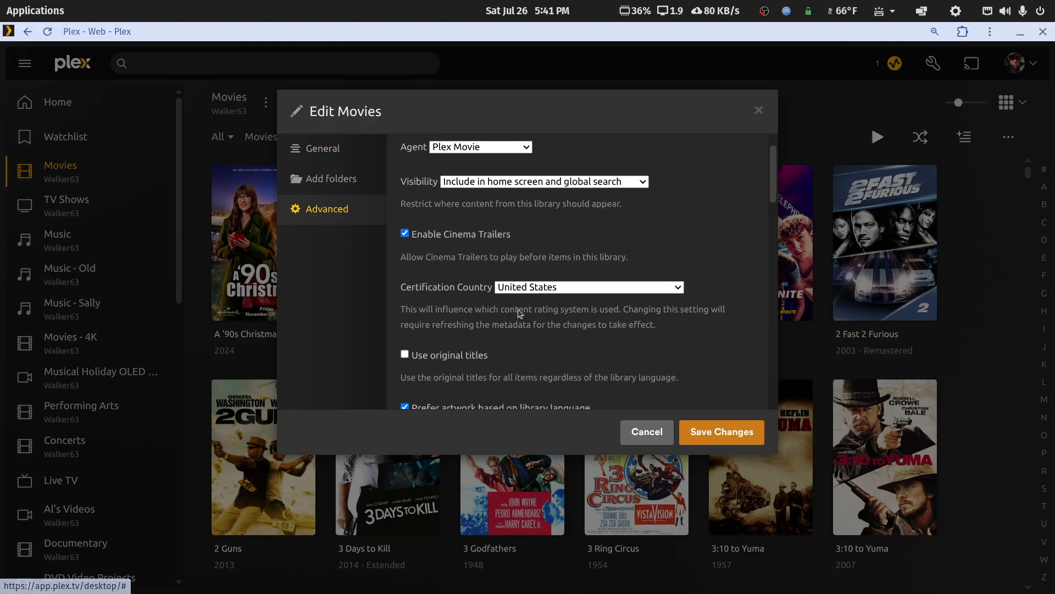
{"action": "scroll", "coordinate": [519, 313], "scroll_direction": "down", "scroll_amount": 15}
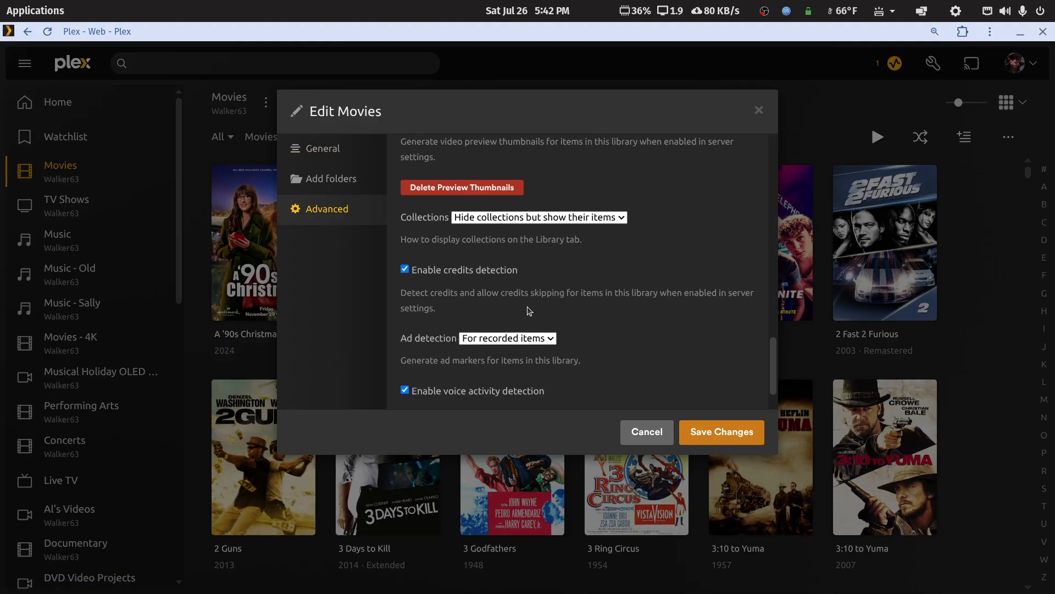
{"action": "left_click", "coordinate": [593, 219]}
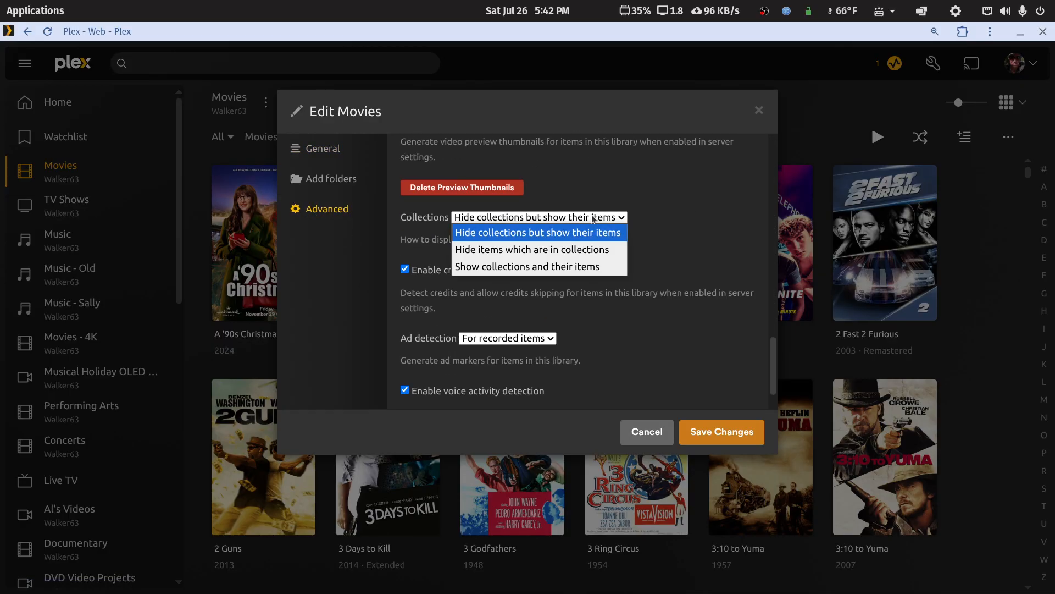
{"action": "left_click", "coordinate": [570, 250]}
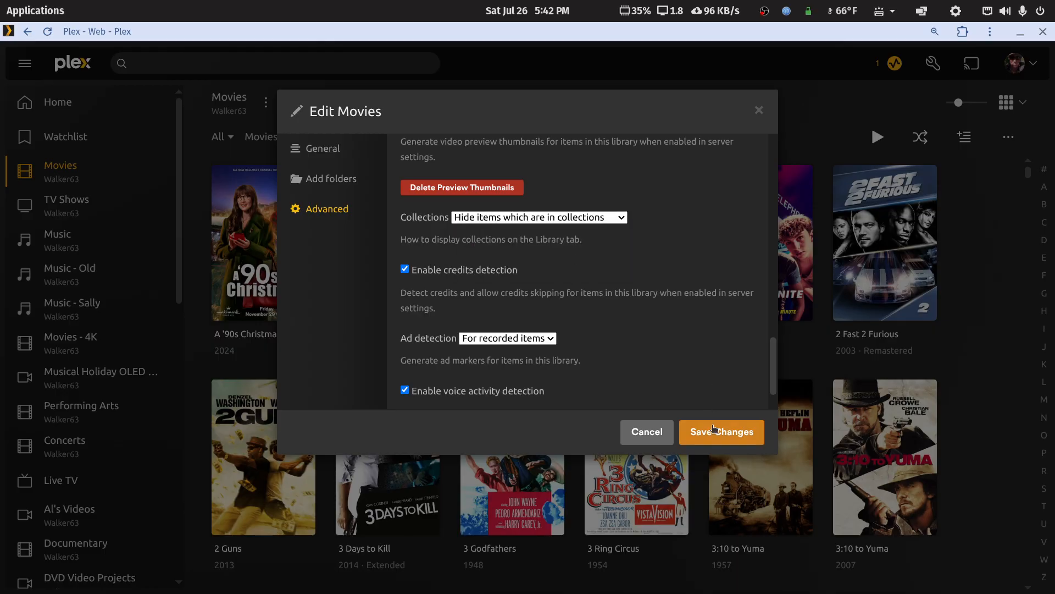
{"action": "left_click", "coordinate": [713, 426]}
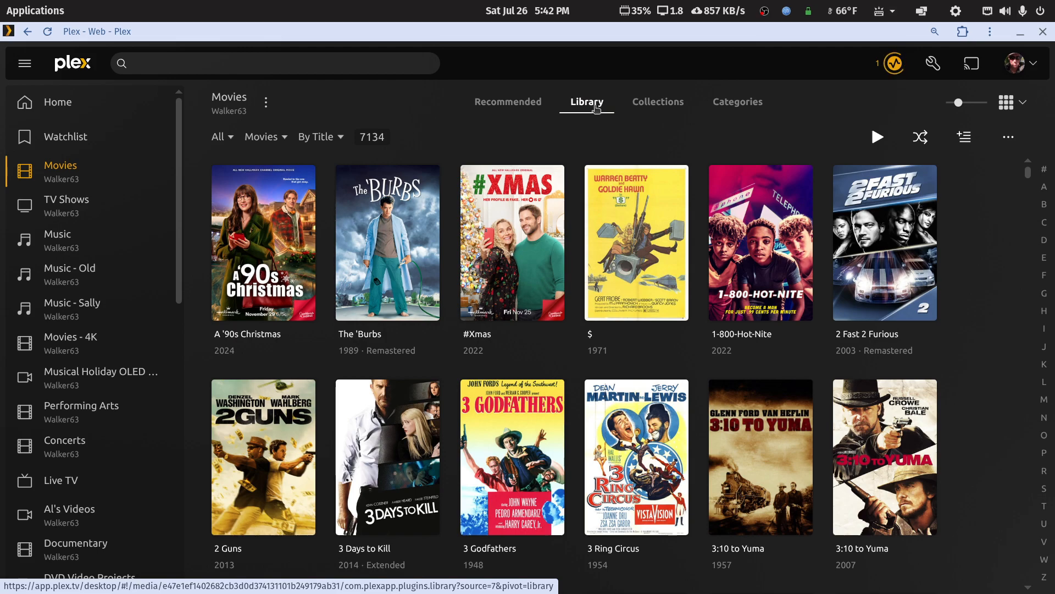
- Check the Movies library's full listing and collections, along with the server's current background activity
{"action": "scroll", "coordinate": [675, 334], "scroll_direction": "down", "scroll_amount": 3}
{"action": "scroll", "coordinate": [675, 334], "scroll_direction": "down", "scroll_amount": 3}
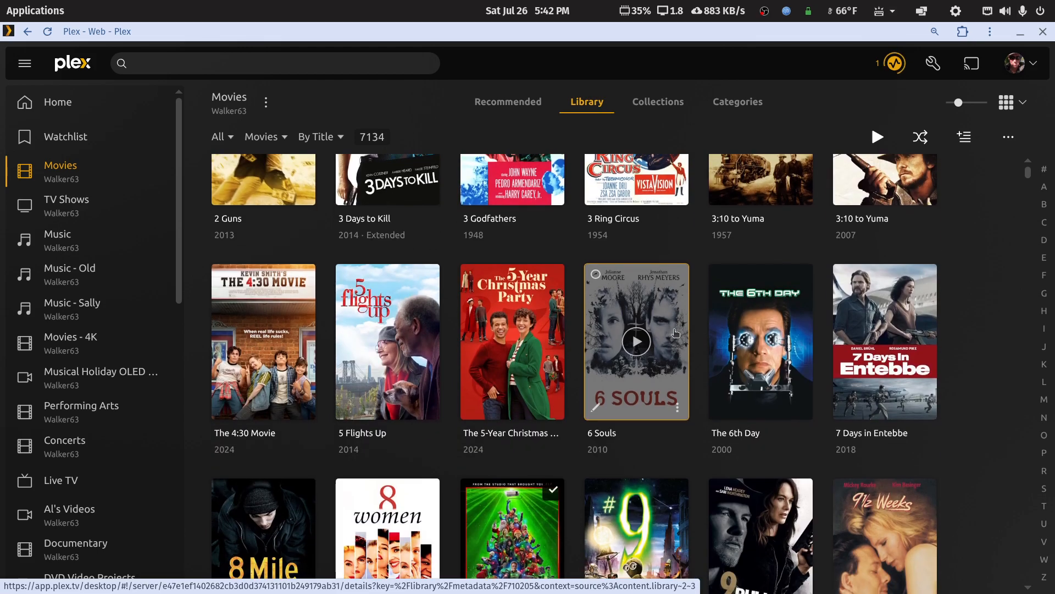
{"action": "scroll", "coordinate": [675, 334], "scroll_direction": "up", "scroll_amount": 5}
{"action": "left_click", "coordinate": [894, 62]}
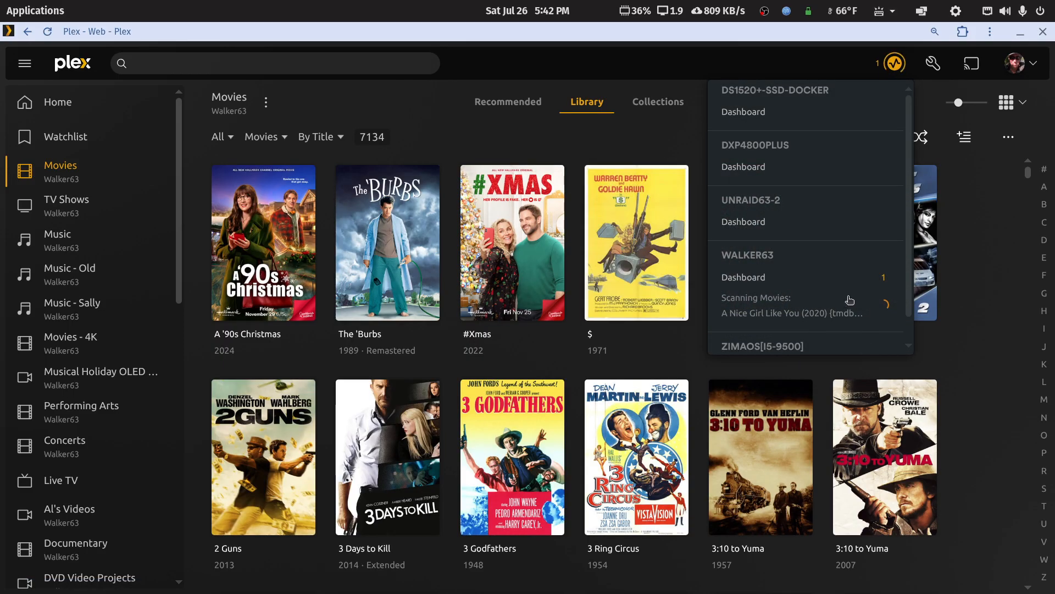
{"action": "left_click", "coordinate": [606, 64]}
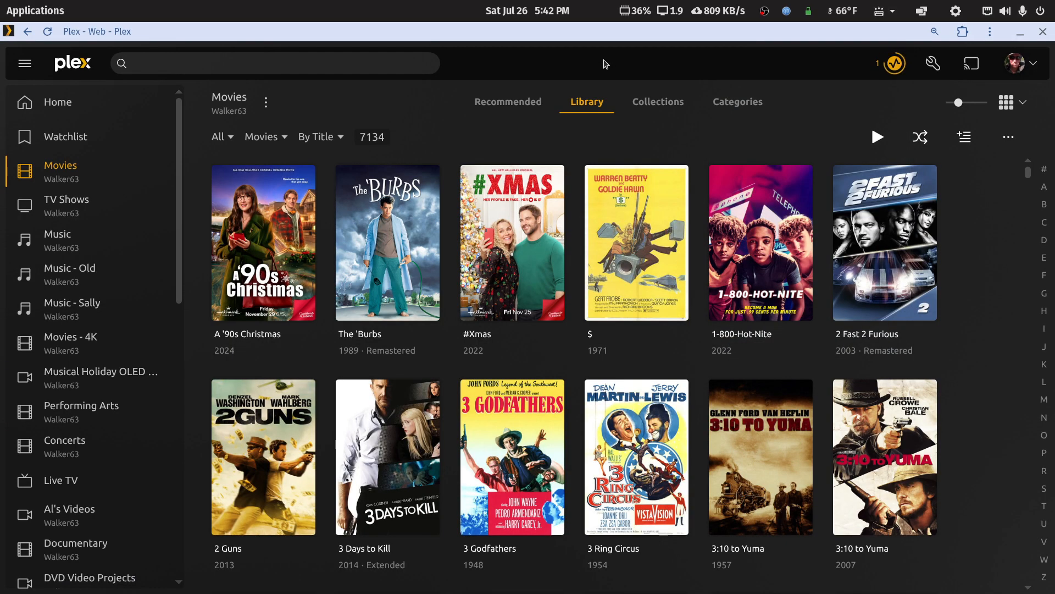
{"action": "left_click", "coordinate": [659, 106]}
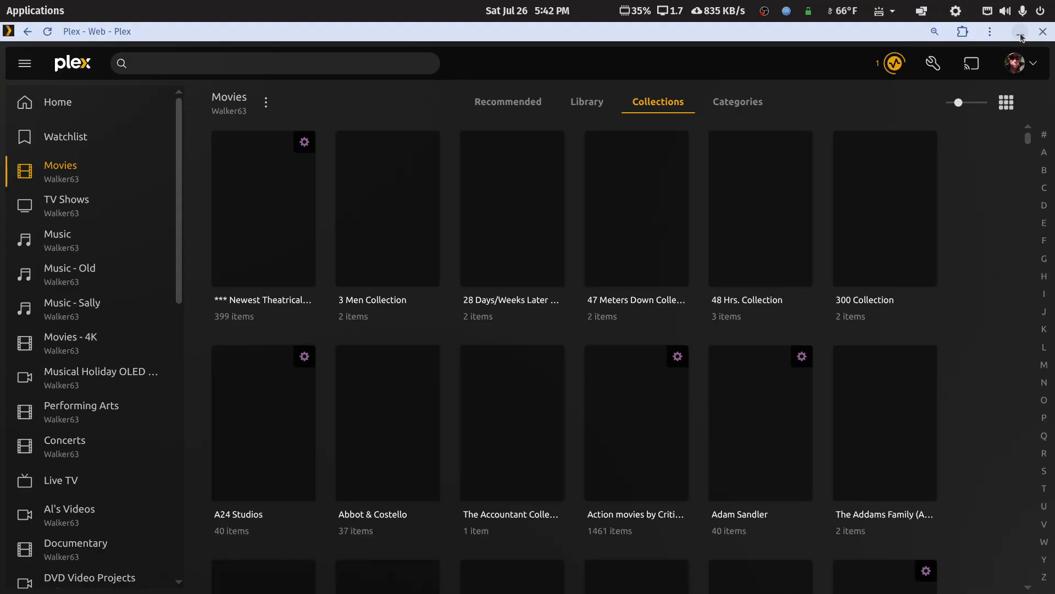
- Return to the server setup in Chrome, keep Collections on "Hide items which are in collections", and add the Movies library
{"action": "left_click", "coordinate": [1021, 33]}
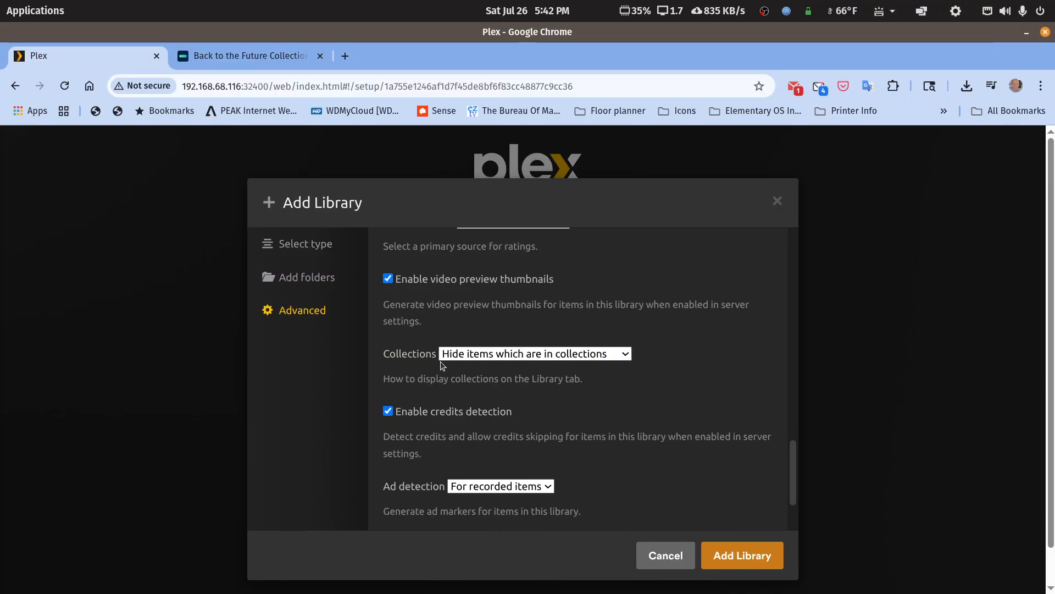
{"action": "left_click", "coordinate": [596, 358]}
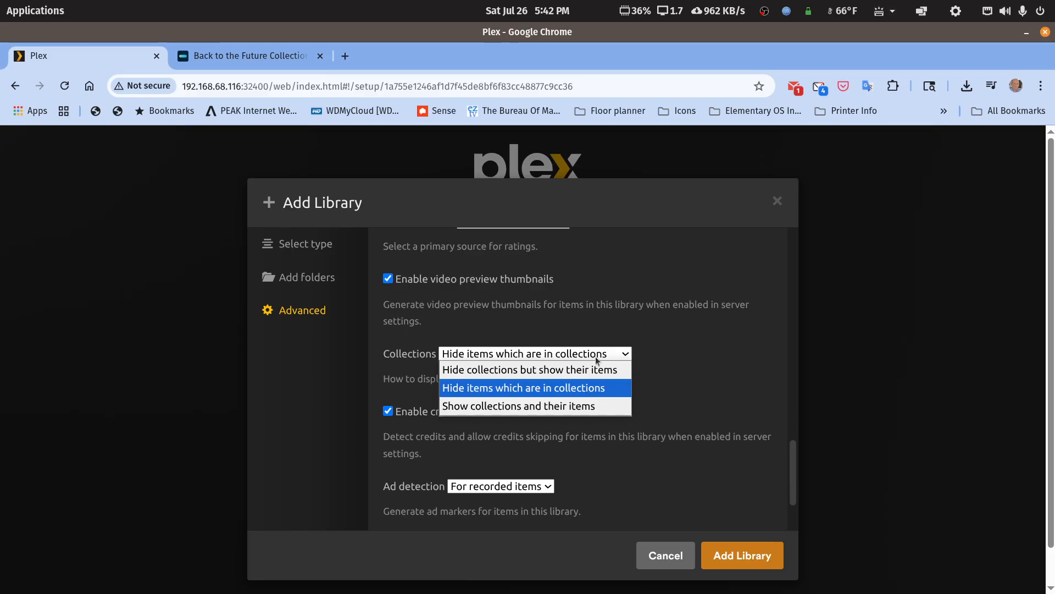
{"action": "left_click", "coordinate": [597, 359]}
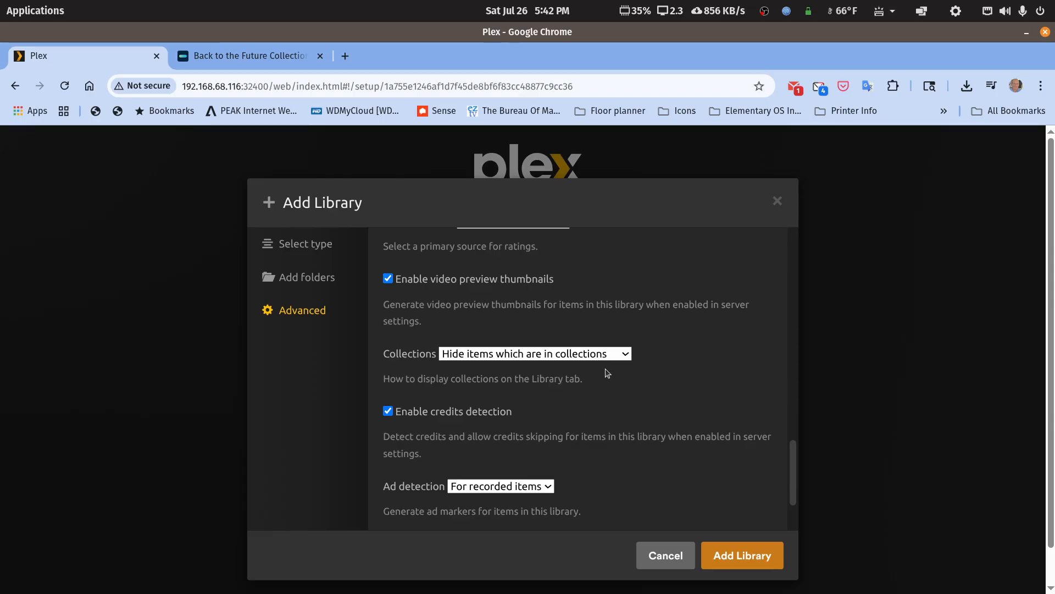
{"action": "left_click", "coordinate": [720, 561]}
- Start another library of type TV Shows, keeping the name TV Shows and English as language, and proceed to folder selection
{"action": "scroll", "coordinate": [538, 402], "scroll_direction": "down", "scroll_amount": 1}
{"action": "left_click", "coordinate": [535, 410]}
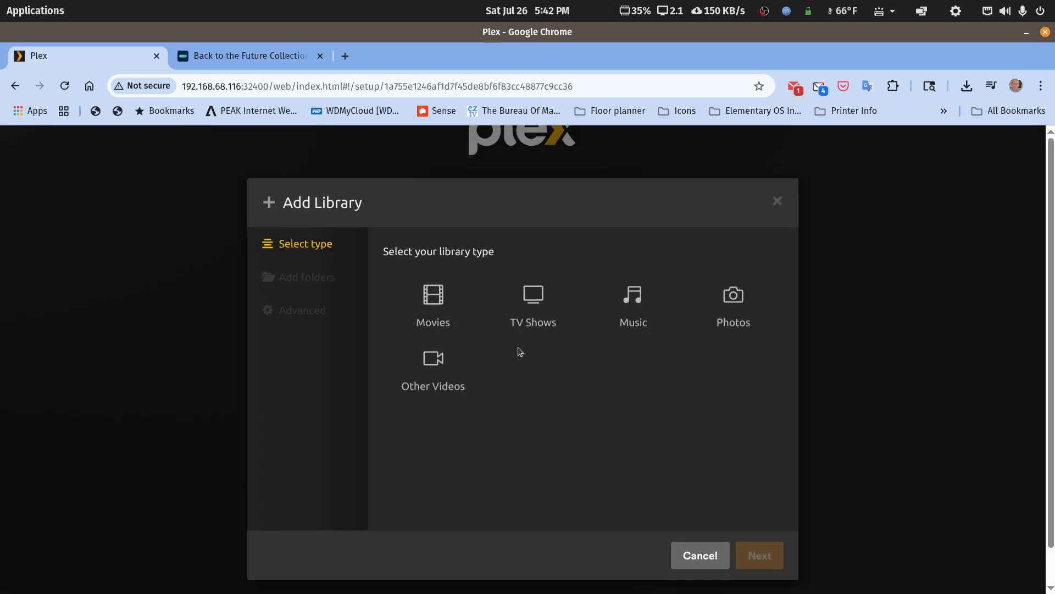
{"action": "left_click", "coordinate": [544, 302]}
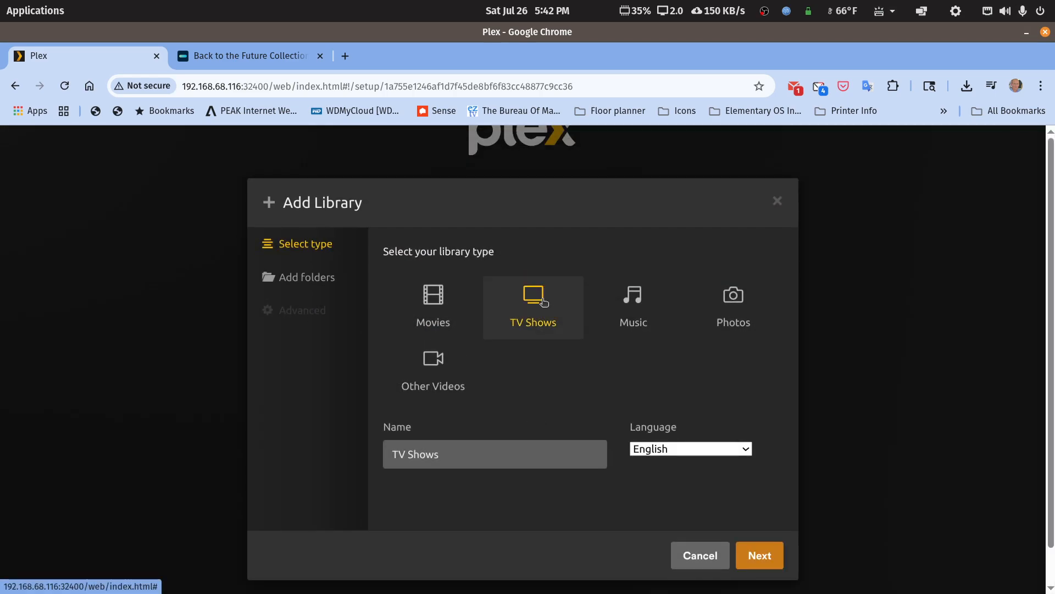
{"action": "left_click", "coordinate": [758, 554]}
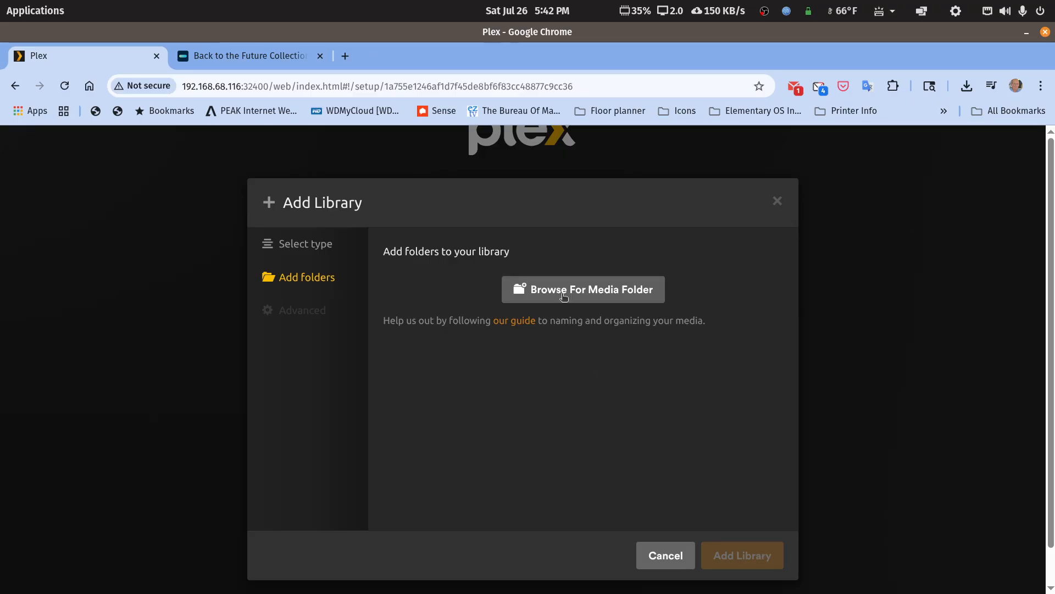
- Add the media folder /volume1/media/tv-libraries/tv-main to the TV Shows library
{"action": "left_click", "coordinate": [547, 289]}
{"action": "left_click", "coordinate": [357, 354]}
{"action": "scroll", "coordinate": [596, 396], "scroll_direction": "down", "scroll_amount": 7}
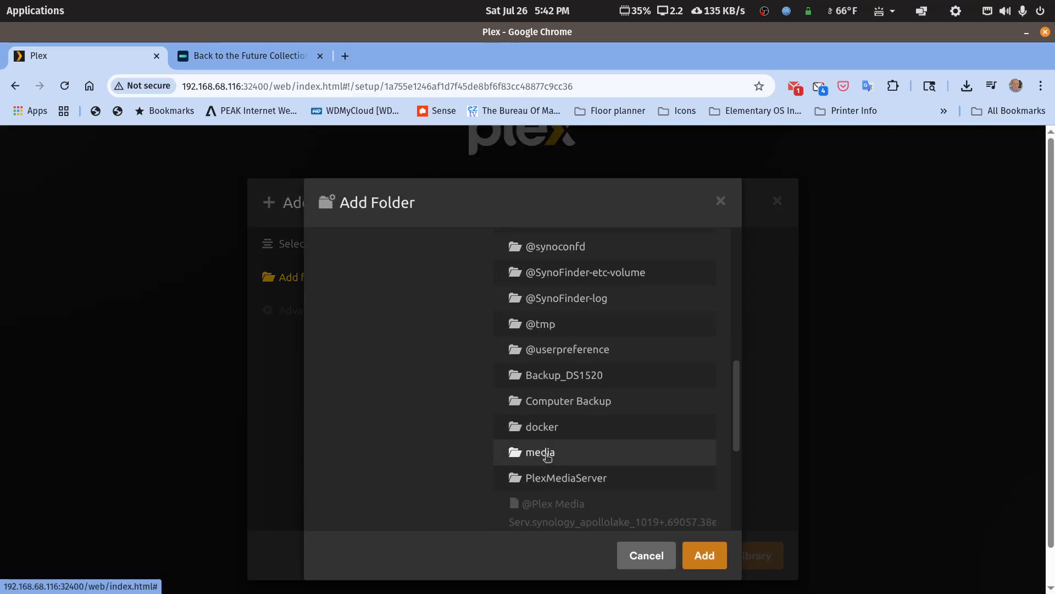
{"action": "left_click", "coordinate": [547, 453]}
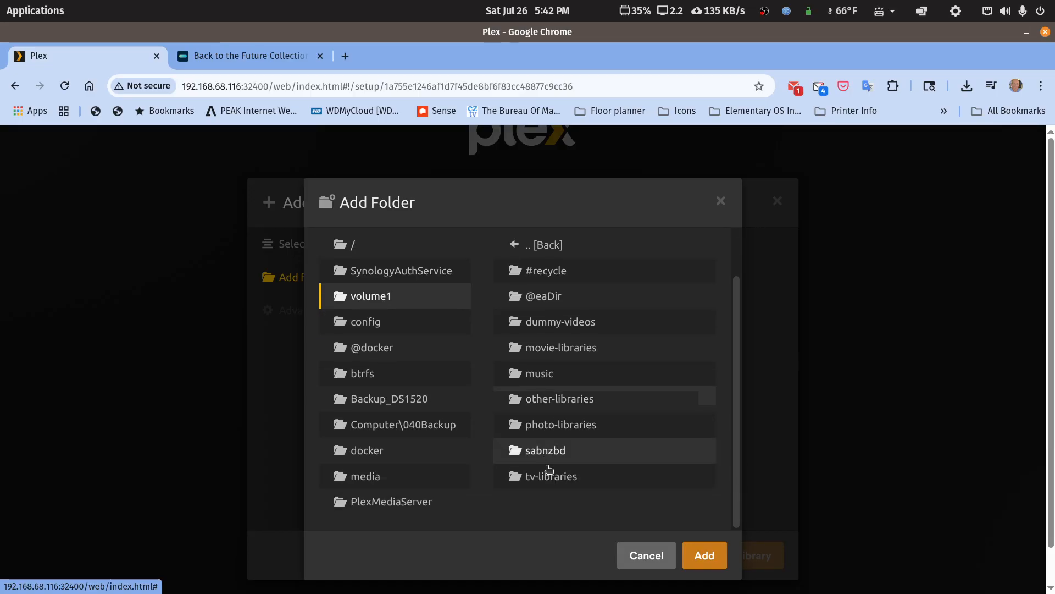
{"action": "left_click", "coordinate": [543, 476]}
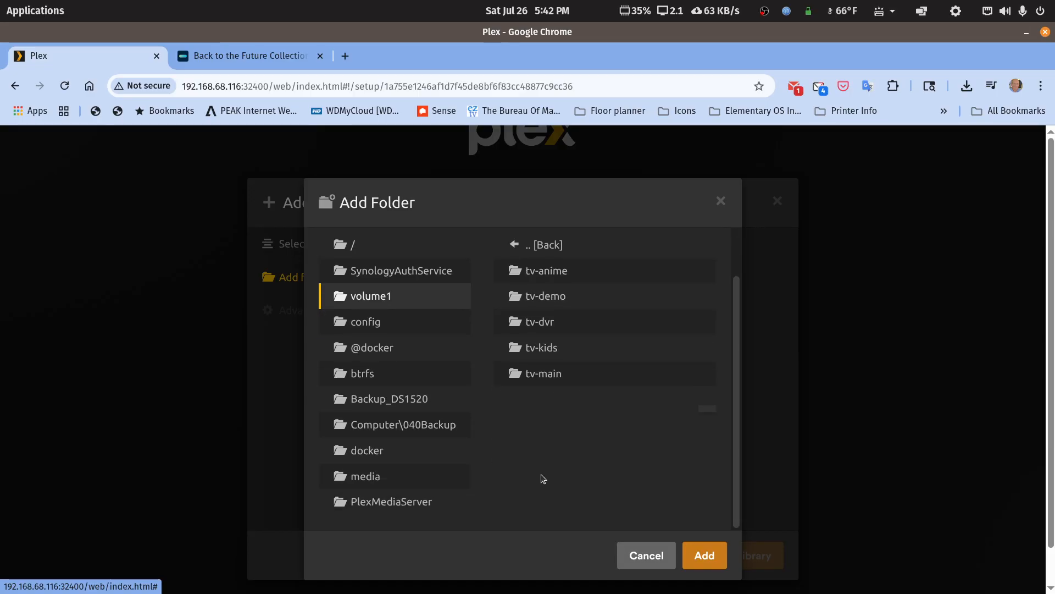
{"action": "left_click", "coordinate": [543, 379]}
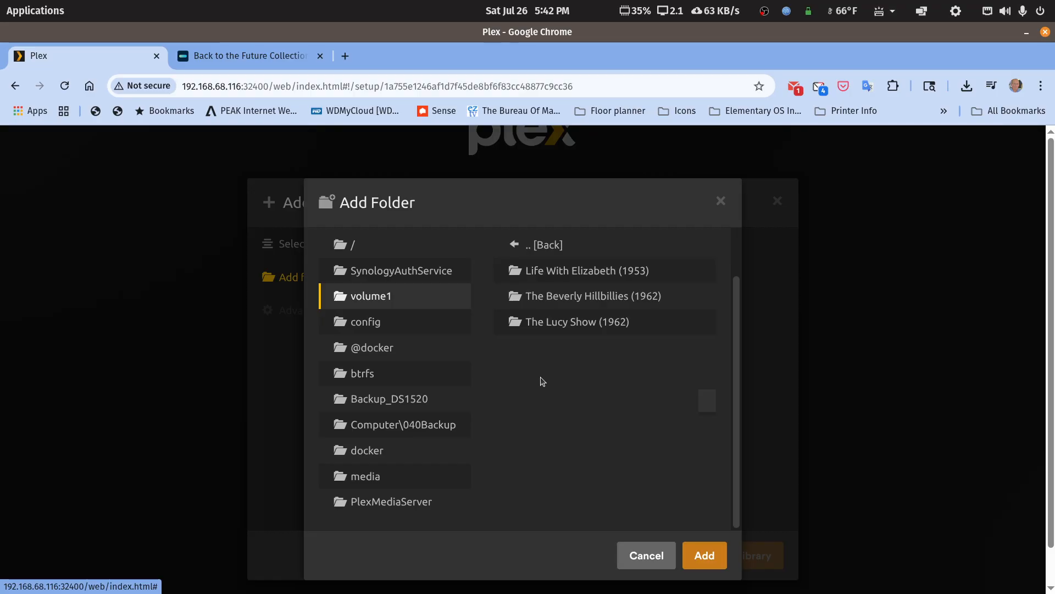
{"action": "left_click", "coordinate": [692, 553]}
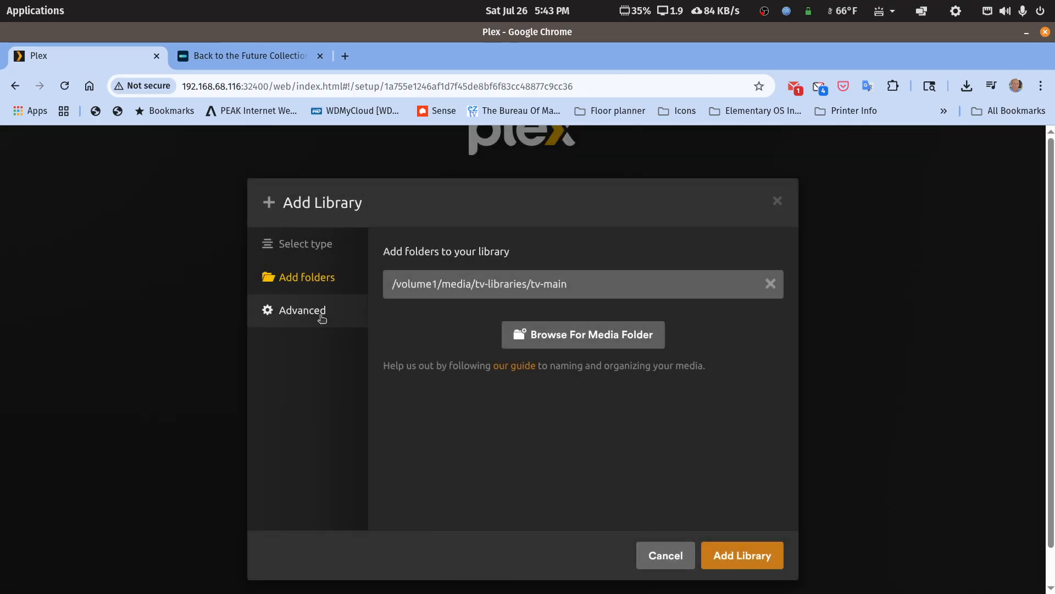
- Set the TV Shows library's advanced episode ordering to TheTVDB and add the library
{"action": "left_click", "coordinate": [321, 316]}
{"action": "scroll", "coordinate": [549, 330], "scroll_direction": "down", "scroll_amount": 3}
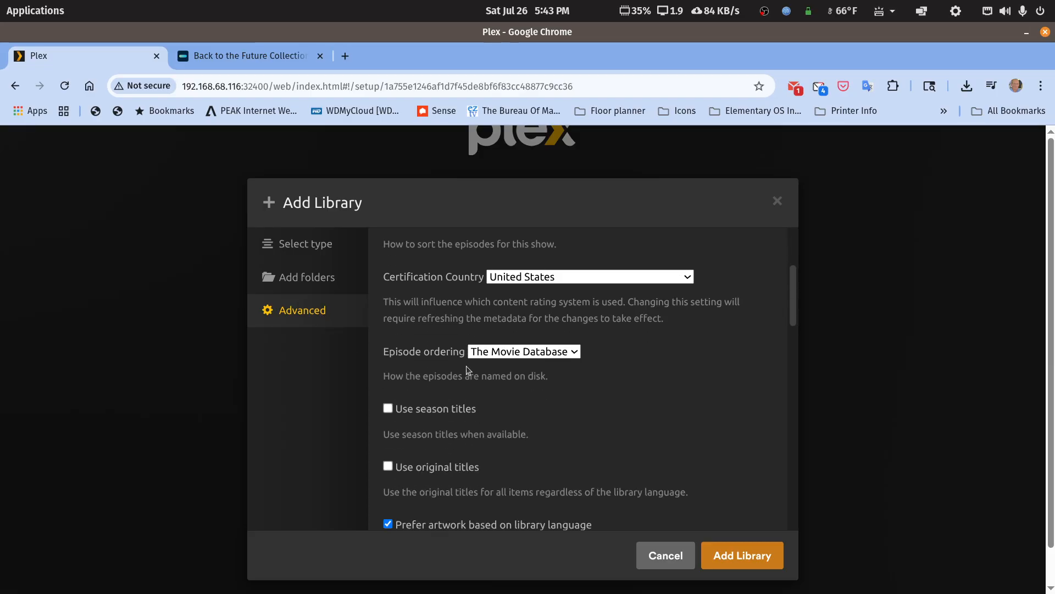
{"action": "left_click", "coordinate": [576, 354]}
{"action": "left_click", "coordinate": [537, 388]}
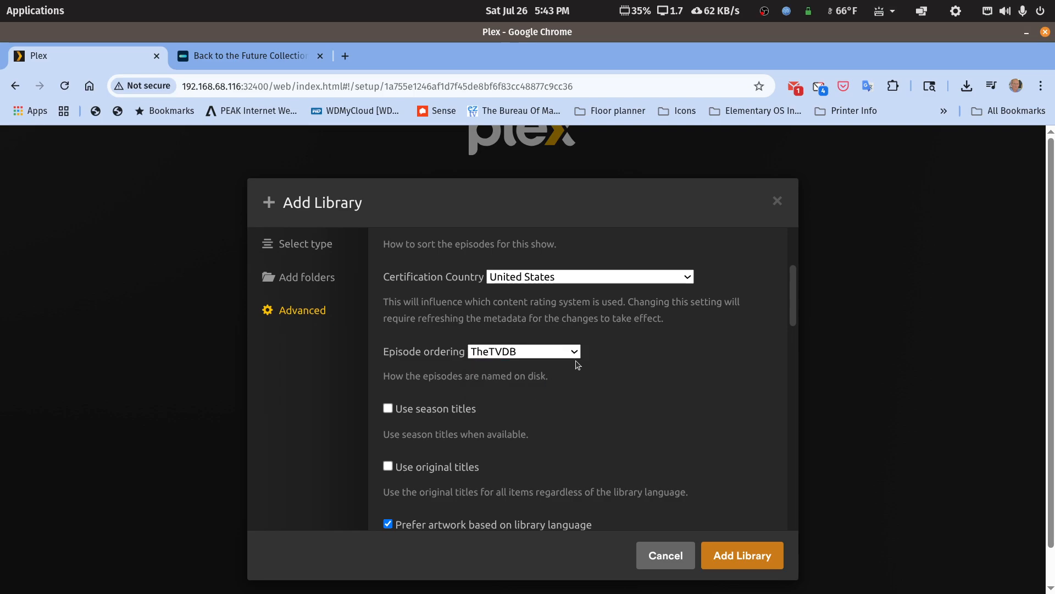
{"action": "left_click", "coordinate": [744, 556]}
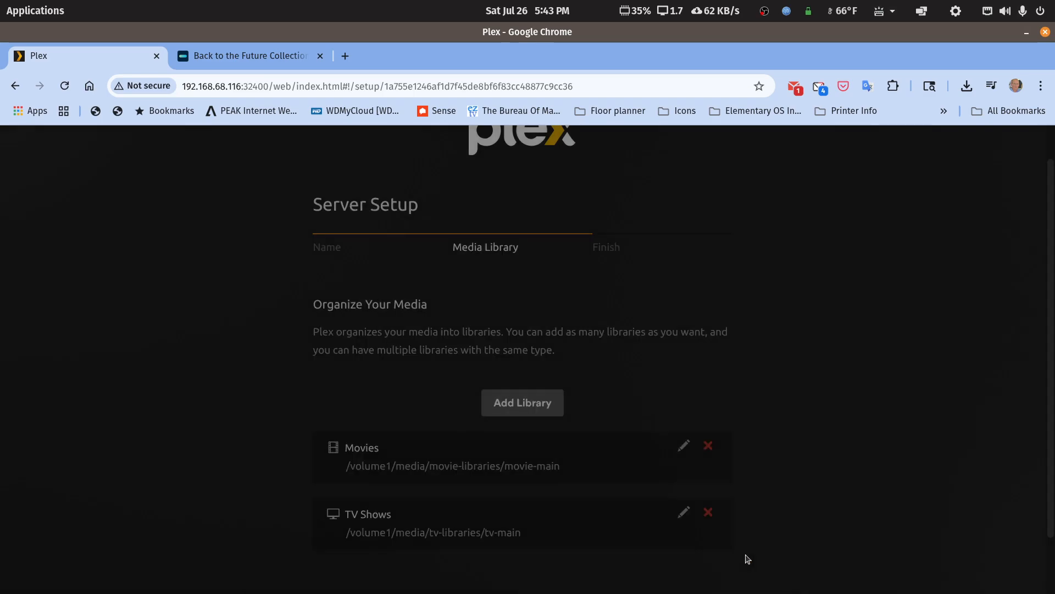
- Start a library of type Music, keeping the name Music and English as language, and proceed to folder selection
{"action": "scroll", "coordinate": [604, 523], "scroll_direction": "down", "scroll_amount": 2}
{"action": "left_click", "coordinate": [524, 337]}
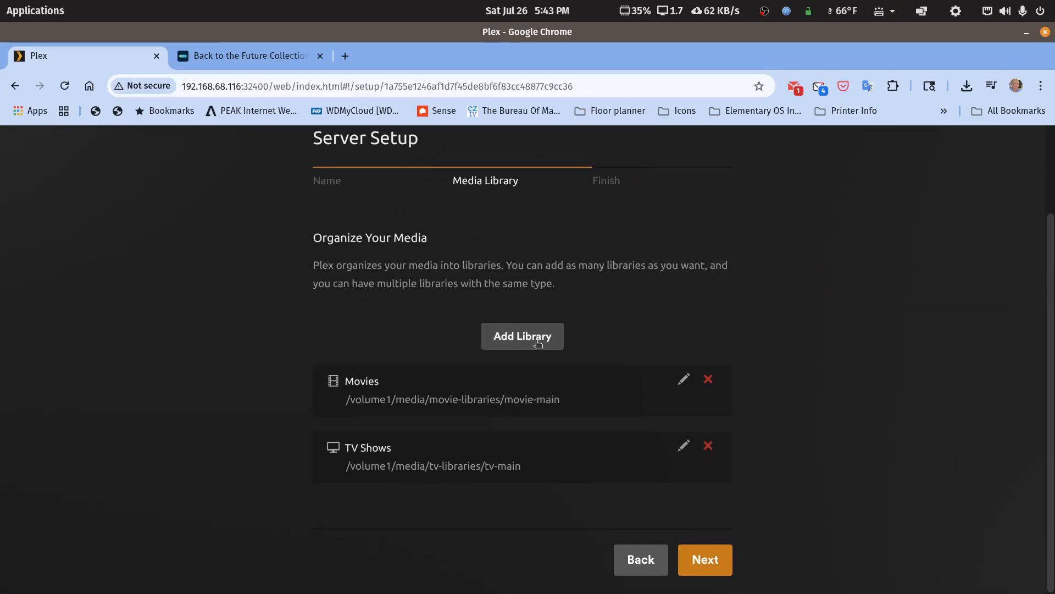
{"action": "left_click", "coordinate": [635, 307]}
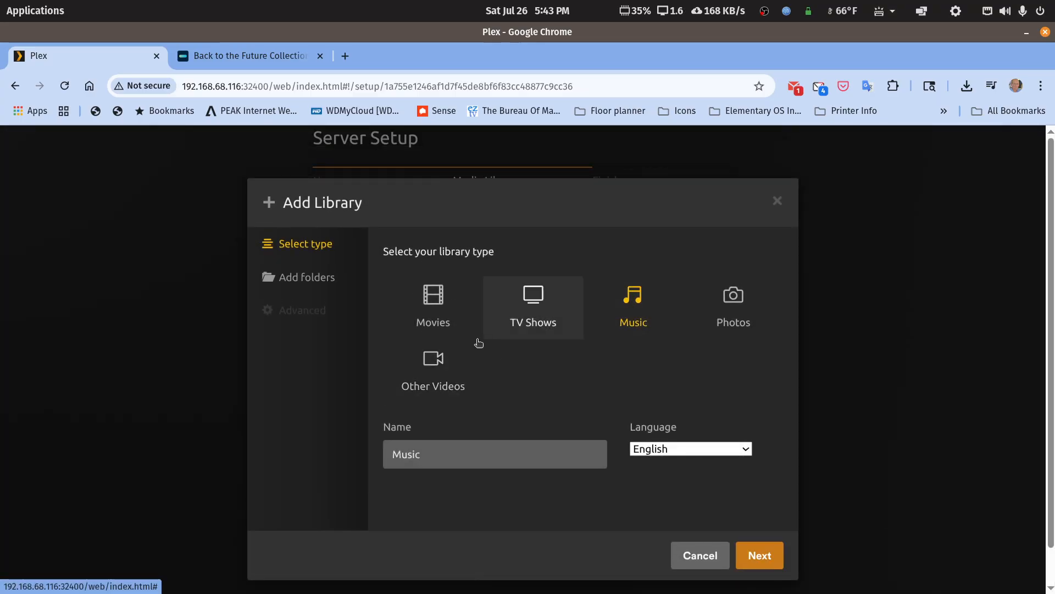
{"action": "left_click", "coordinate": [321, 284]}
- Add the media folder /volume1/media/music to the Music library
{"action": "left_click", "coordinate": [581, 290]}
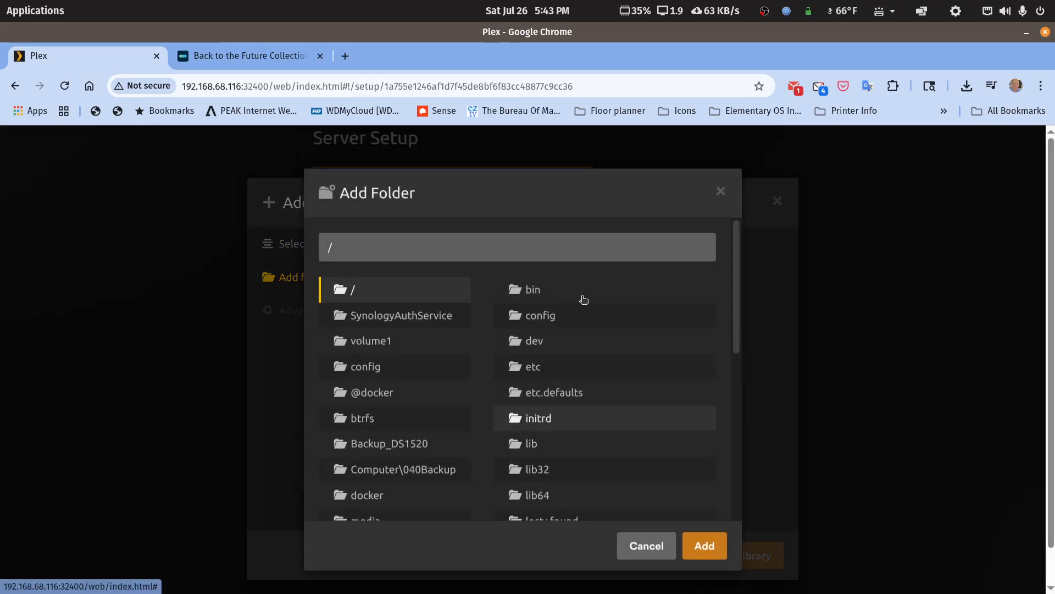
{"action": "left_click", "coordinate": [371, 350]}
{"action": "scroll", "coordinate": [532, 434], "scroll_direction": "down", "scroll_amount": 10}
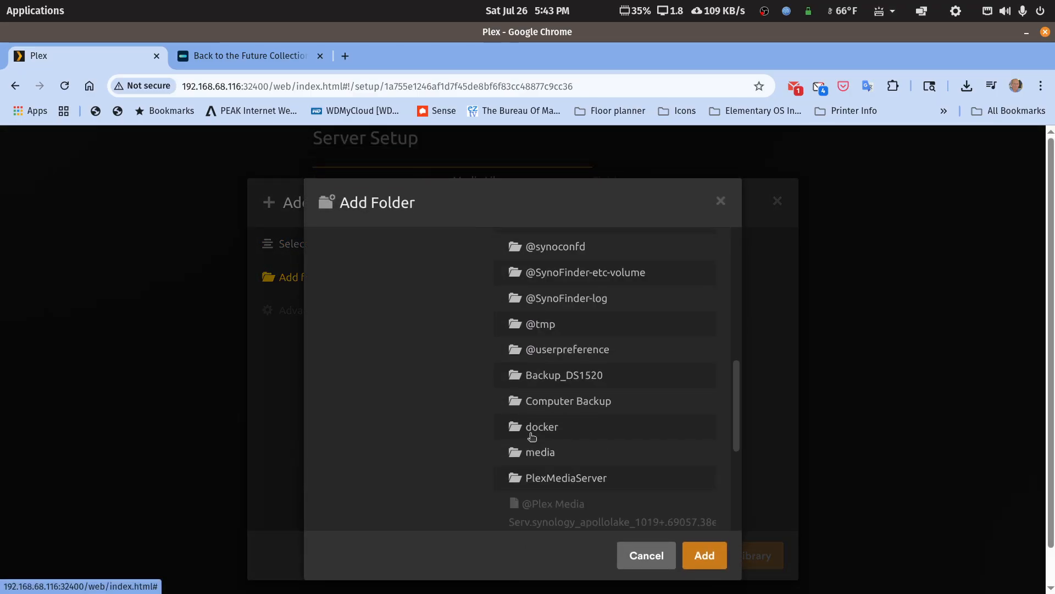
{"action": "left_click", "coordinate": [552, 452]}
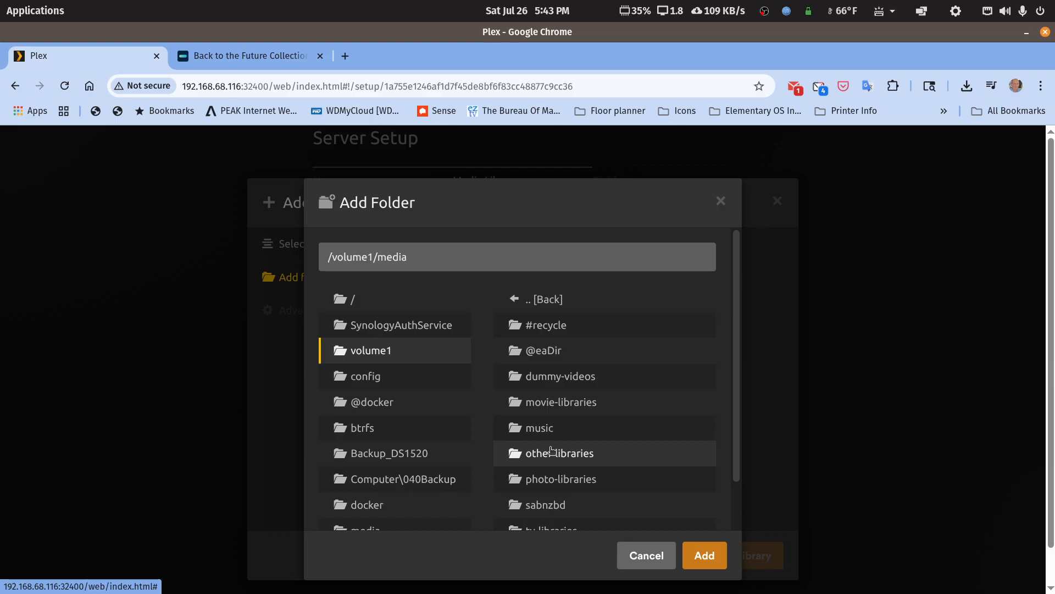
{"action": "scroll", "coordinate": [552, 450], "scroll_direction": "down", "scroll_amount": 1}
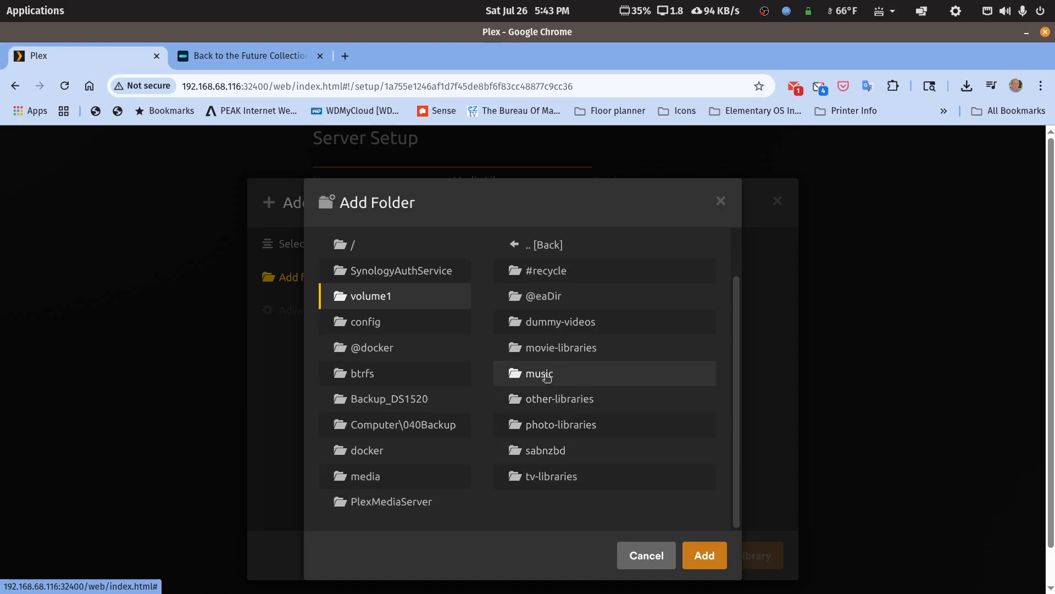
{"action": "left_click", "coordinate": [544, 374]}
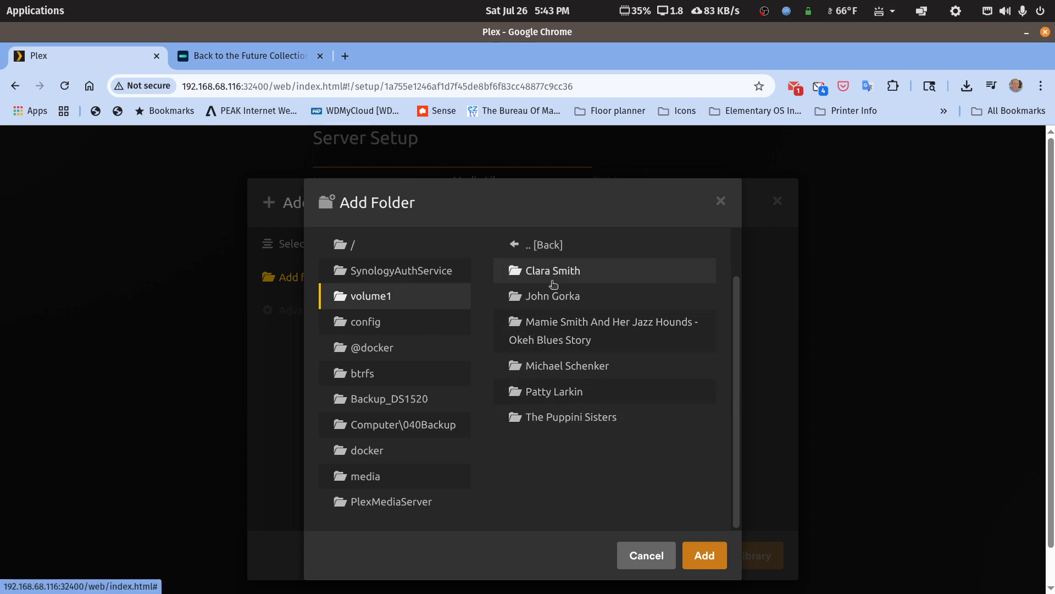
{"action": "left_click", "coordinate": [705, 556]}
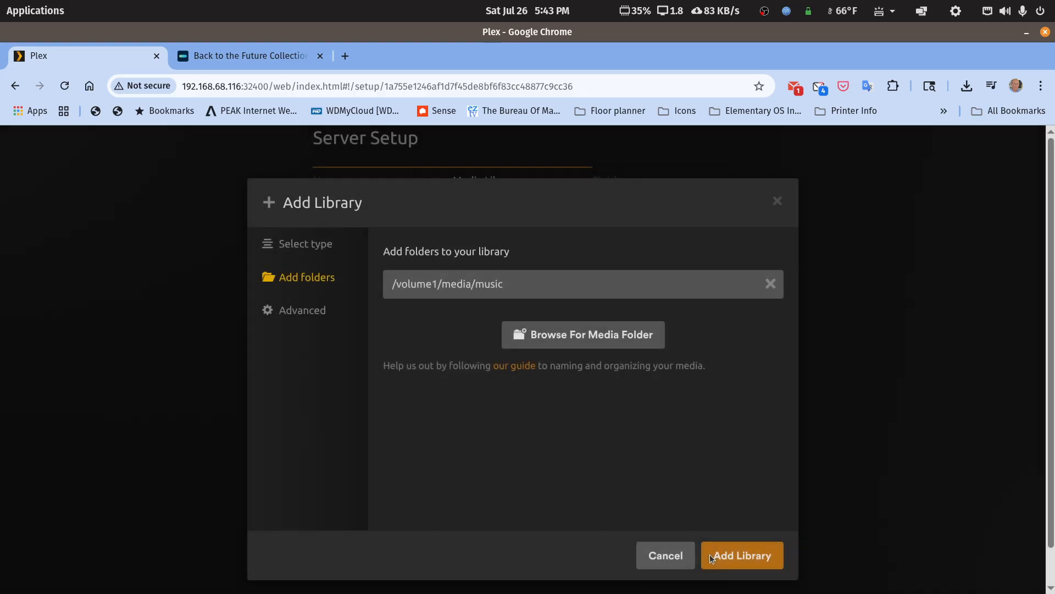
- Enable Sonic Analysis in the Music library's advanced options and add the library
{"action": "left_click", "coordinate": [318, 311]}
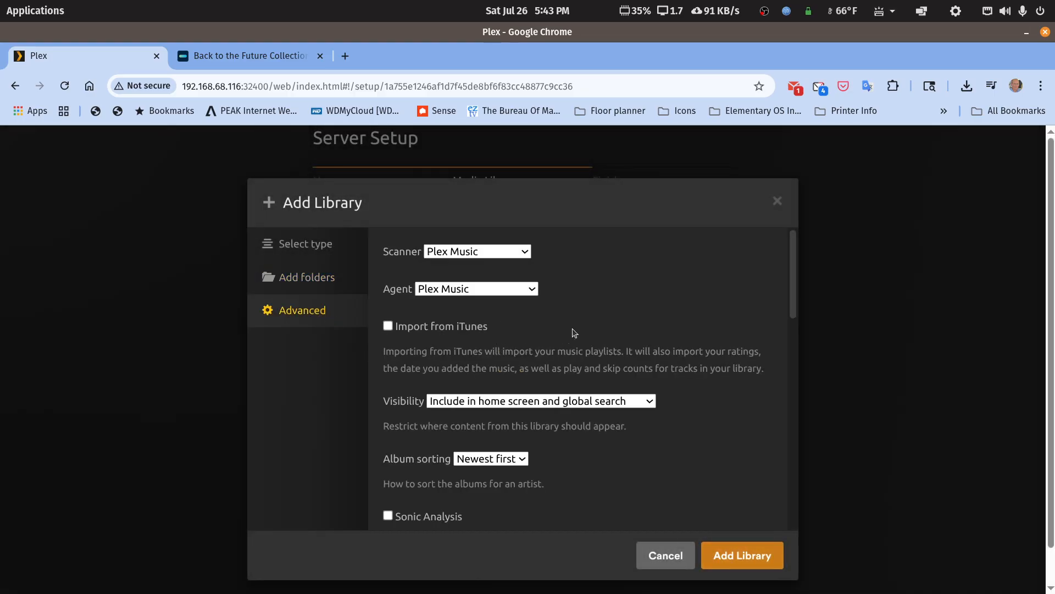
{"action": "scroll", "coordinate": [677, 427], "scroll_direction": "down", "scroll_amount": 5}
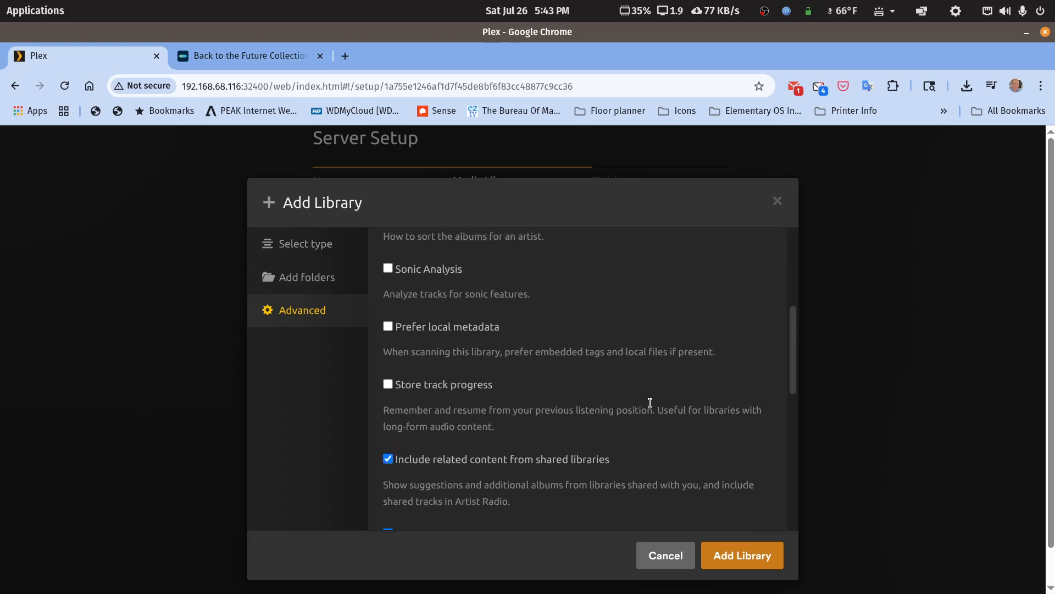
{"action": "left_click", "coordinate": [389, 273]}
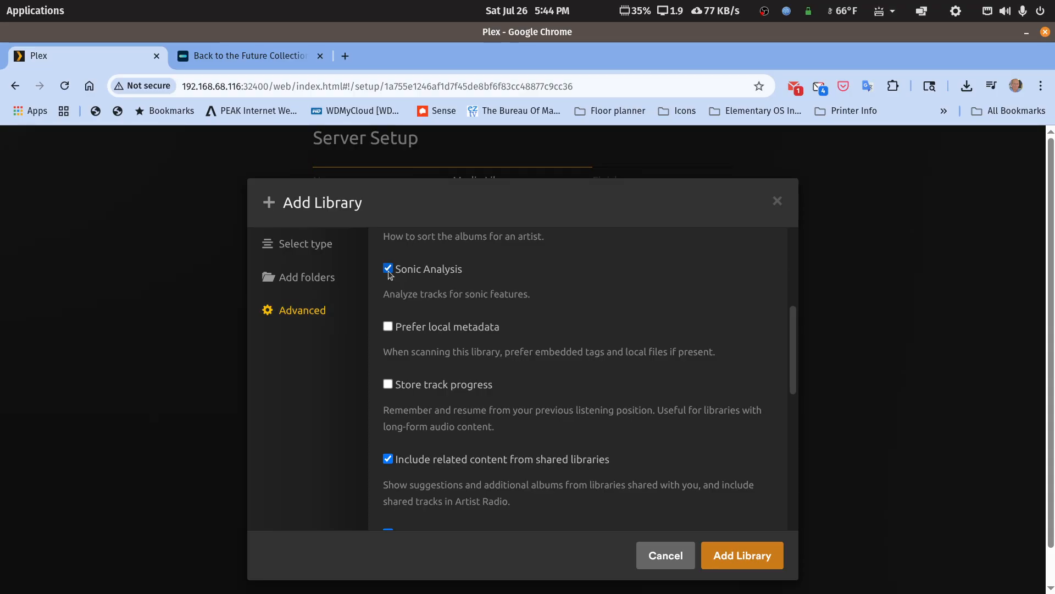
{"action": "scroll", "coordinate": [496, 346], "scroll_direction": "down", "scroll_amount": 5}
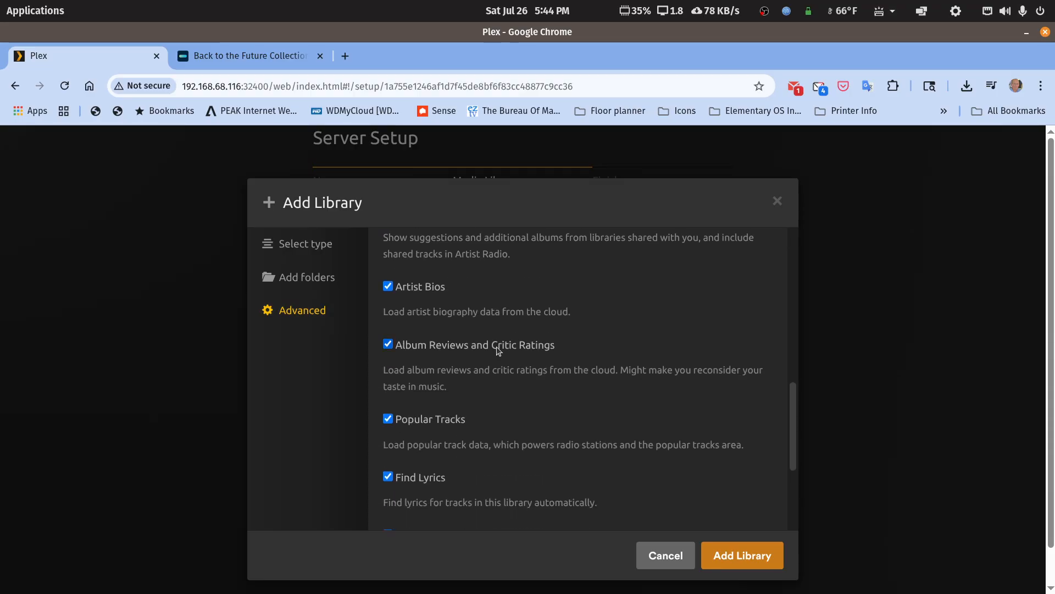
{"action": "left_click", "coordinate": [752, 557]}
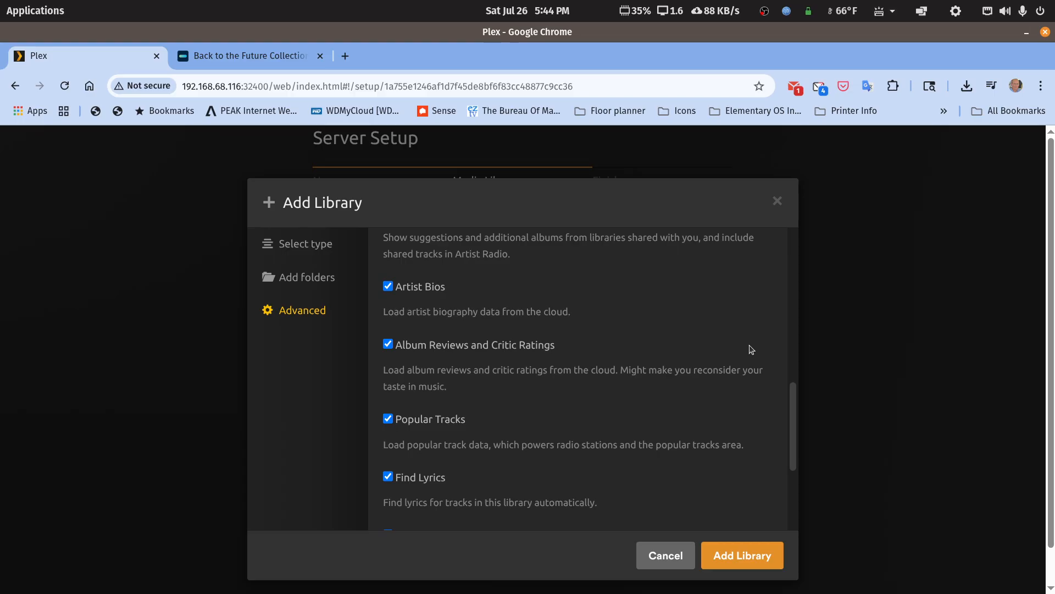
{"action": "left_click", "coordinate": [743, 553]}
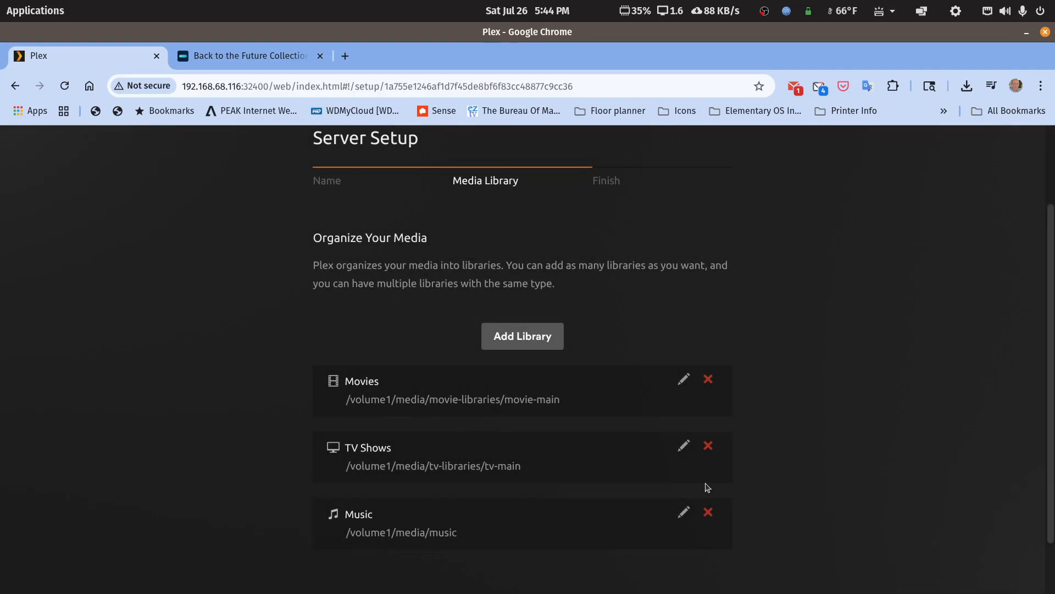
- Proceed past the Media Library stage and finish the server setup
{"action": "scroll", "coordinate": [709, 490], "scroll_direction": "down", "scroll_amount": 1}
{"action": "left_click", "coordinate": [706, 564]}
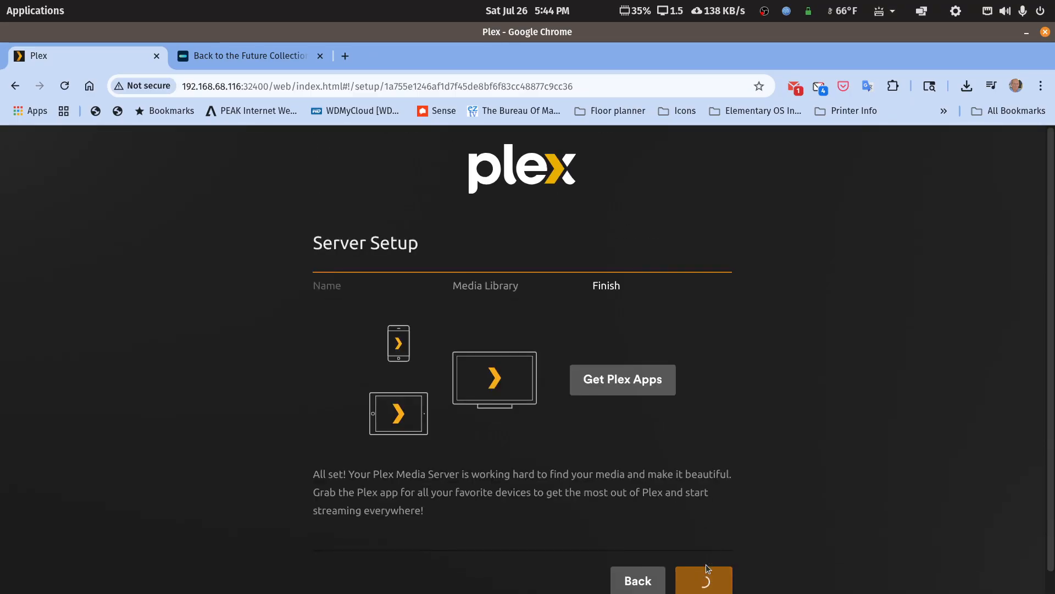
{"action": "scroll", "coordinate": [670, 476], "scroll_direction": "down", "scroll_amount": 1}
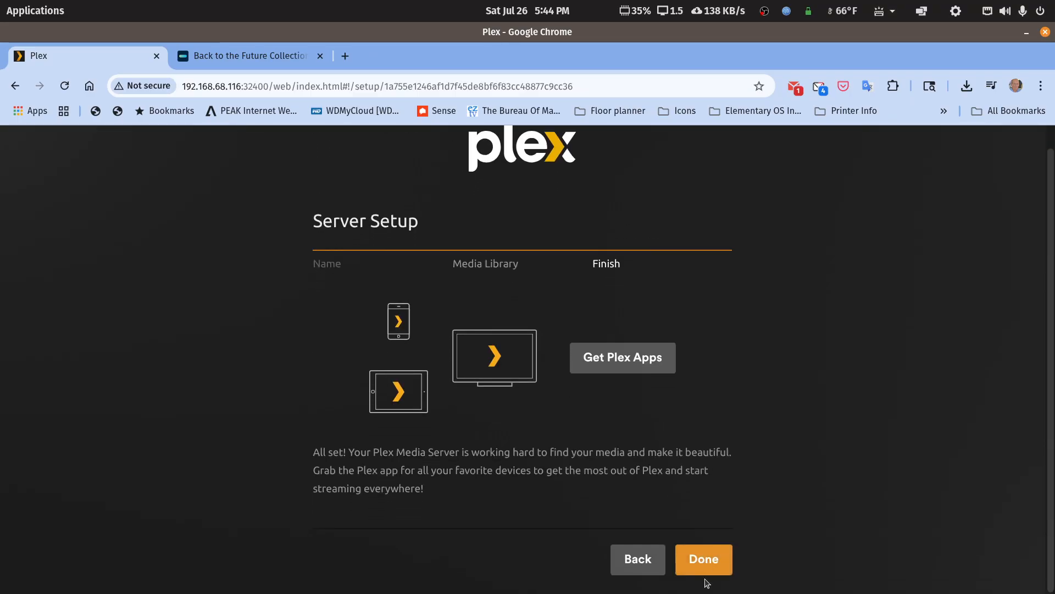
{"action": "left_click", "coordinate": [708, 561]}
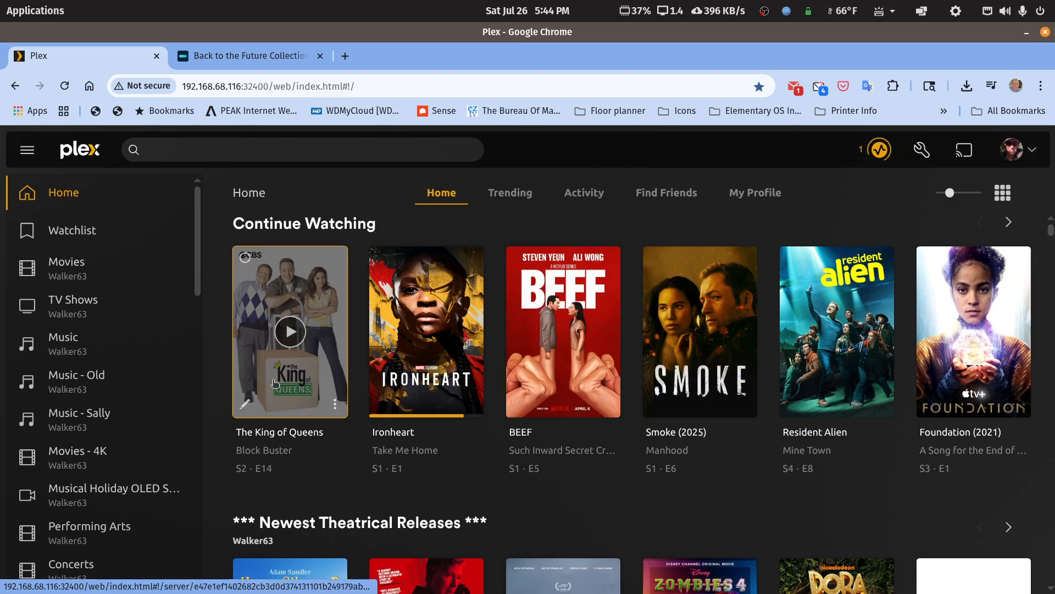
- Open the Plex settings and check which server is selected in the server list
{"action": "left_click", "coordinate": [922, 150]}
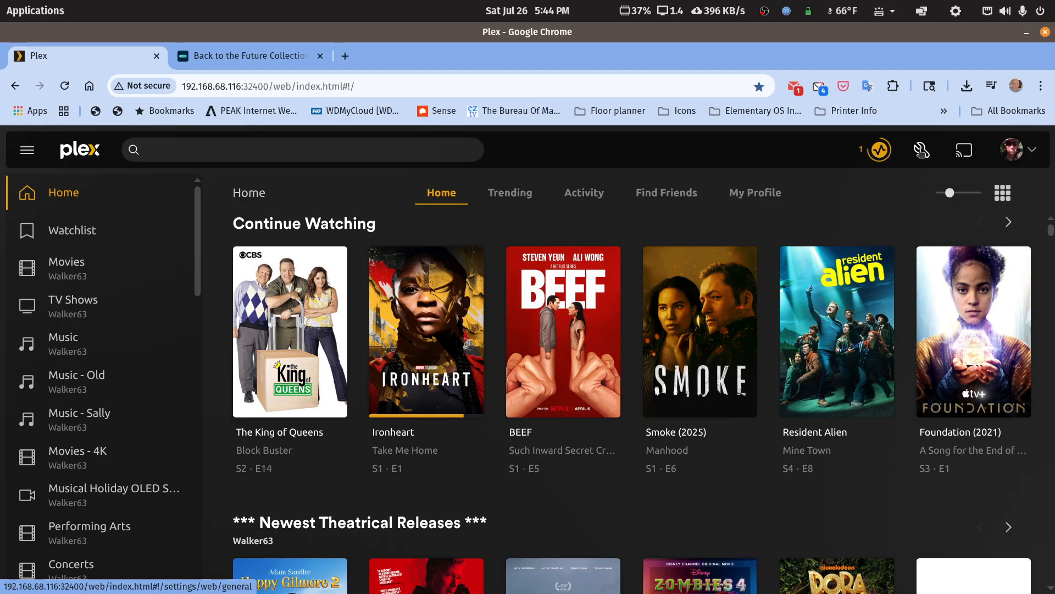
{"action": "scroll", "coordinate": [78, 426], "scroll_direction": "down", "scroll_amount": 6}
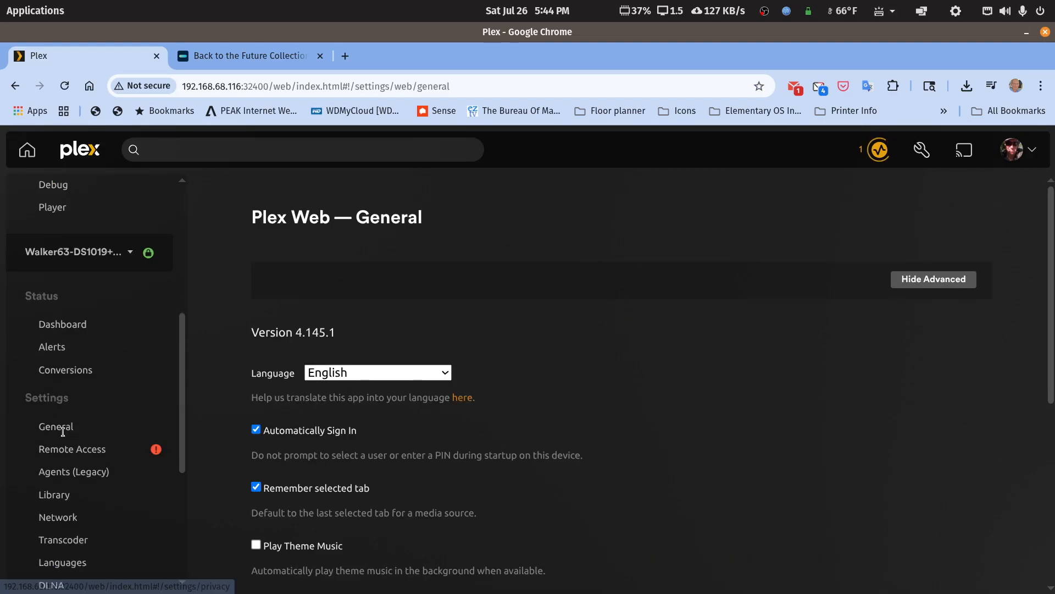
{"action": "left_click", "coordinate": [99, 248]}
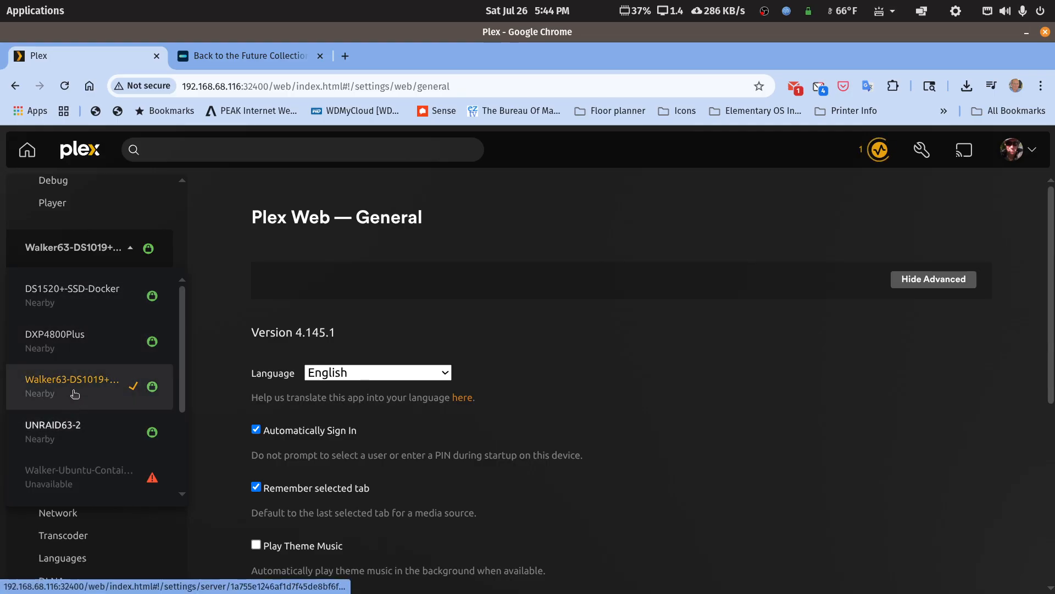
{"action": "left_click", "coordinate": [393, 190]}
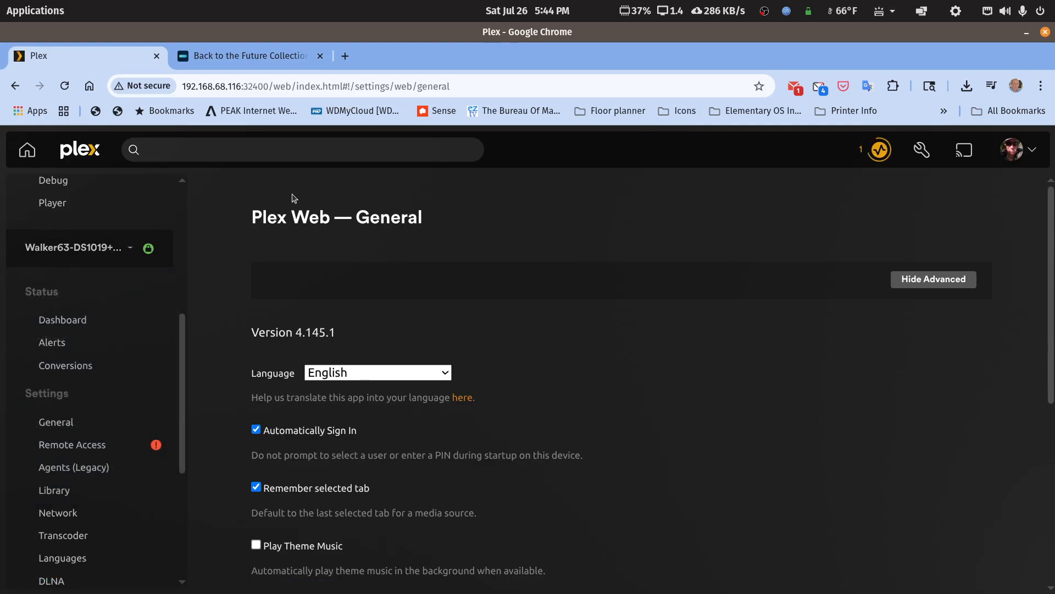
- Look through the pinned libraries and the full list of servers on the home page for the DS1019+ server's libraries
{"action": "left_click", "coordinate": [27, 150]}
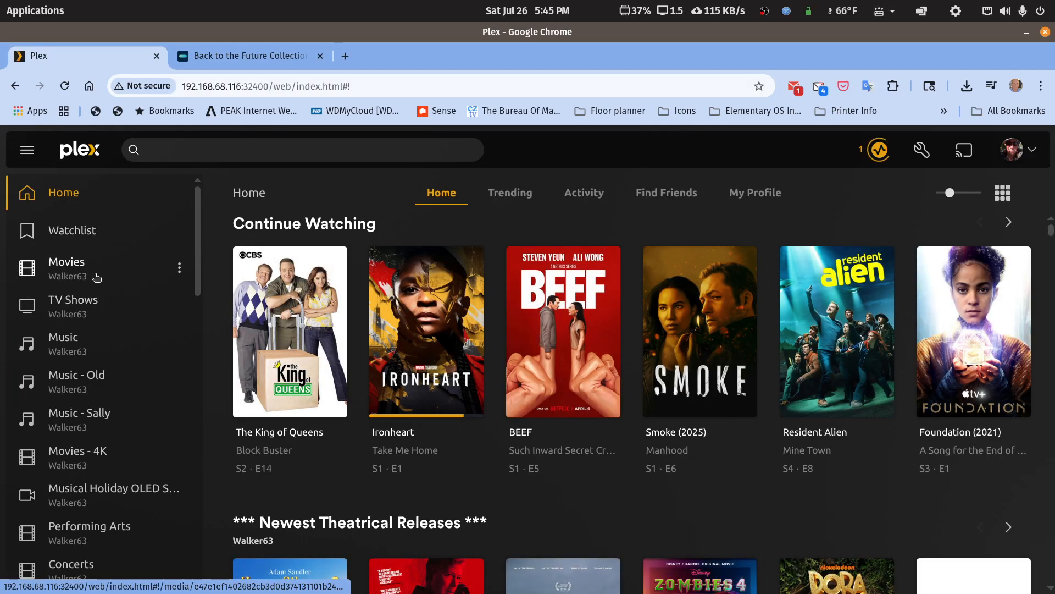
{"action": "scroll", "coordinate": [73, 330], "scroll_direction": "down", "scroll_amount": 15}
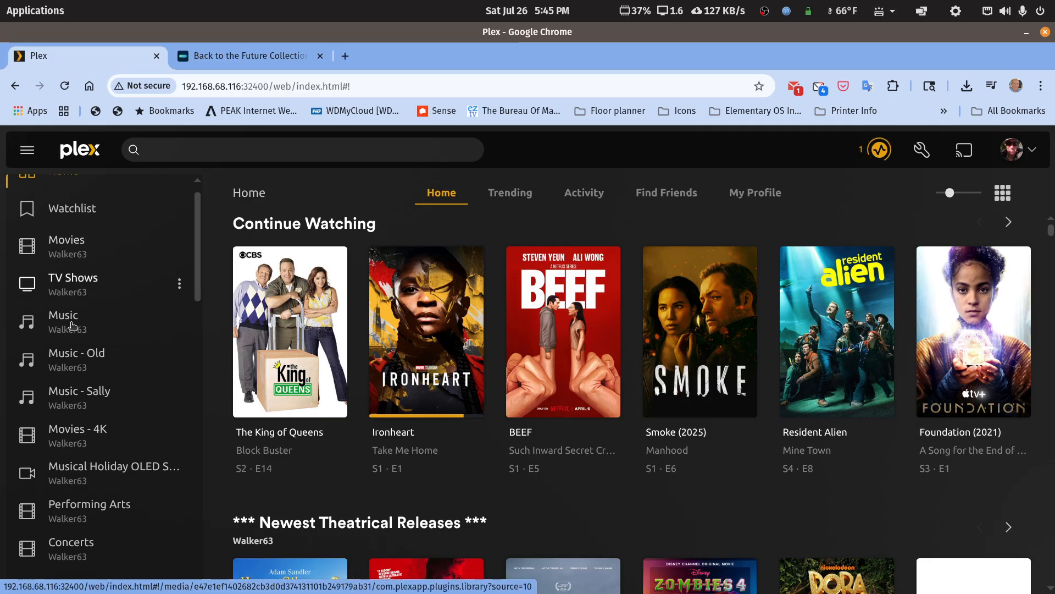
{"action": "scroll", "coordinate": [73, 330], "scroll_direction": "down", "scroll_amount": 4}
{"action": "scroll", "coordinate": [124, 382], "scroll_direction": "up", "scroll_amount": 4}
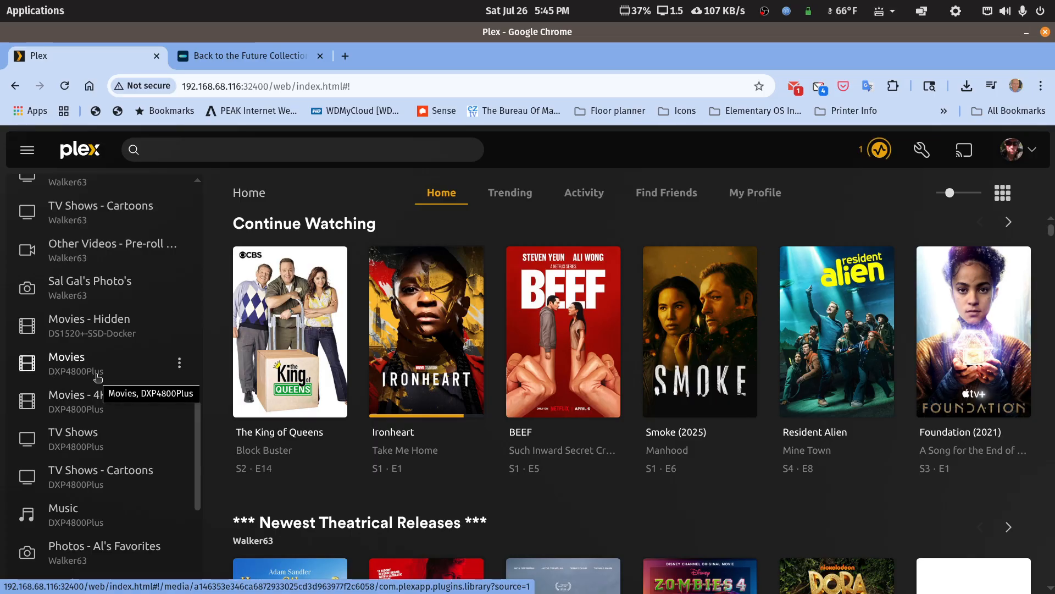
{"action": "scroll", "coordinate": [90, 376], "scroll_direction": "down", "scroll_amount": 5}
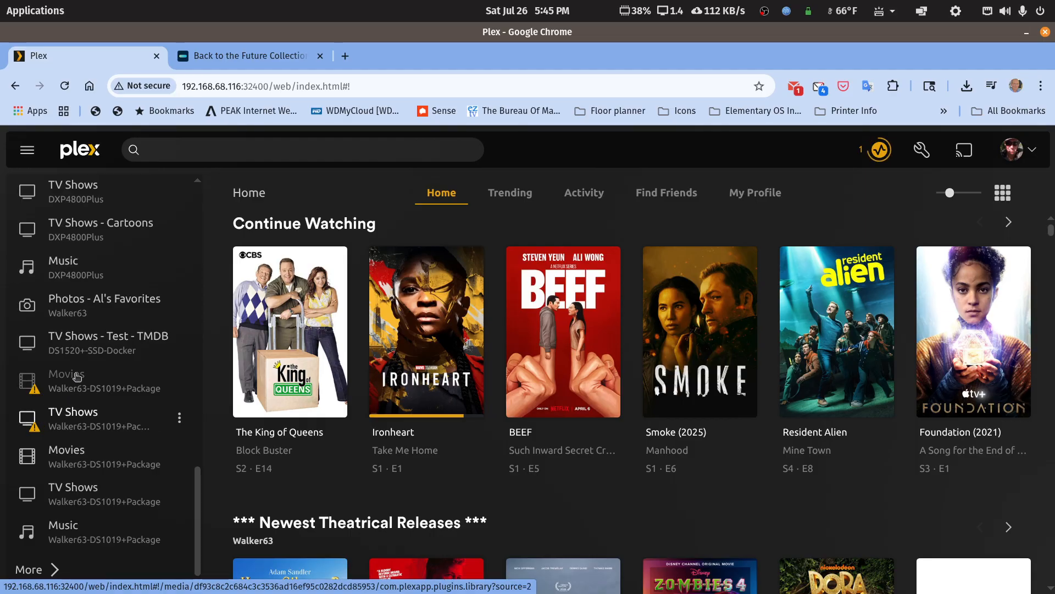
{"action": "left_click", "coordinate": [30, 570]}
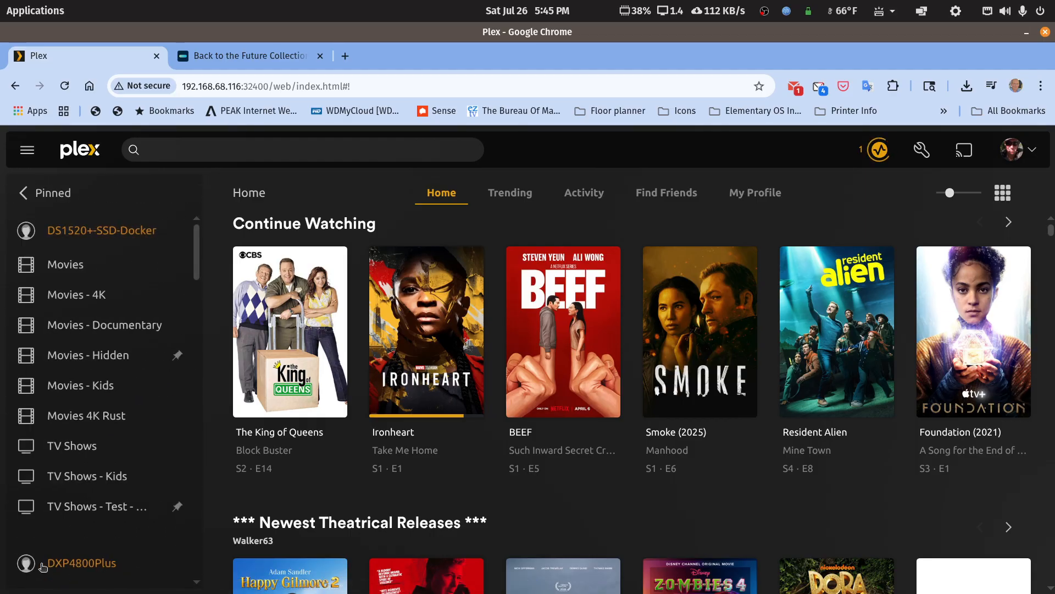
{"action": "scroll", "coordinate": [68, 509], "scroll_direction": "down", "scroll_amount": 2}
{"action": "scroll", "coordinate": [68, 508], "scroll_direction": "down", "scroll_amount": 5}
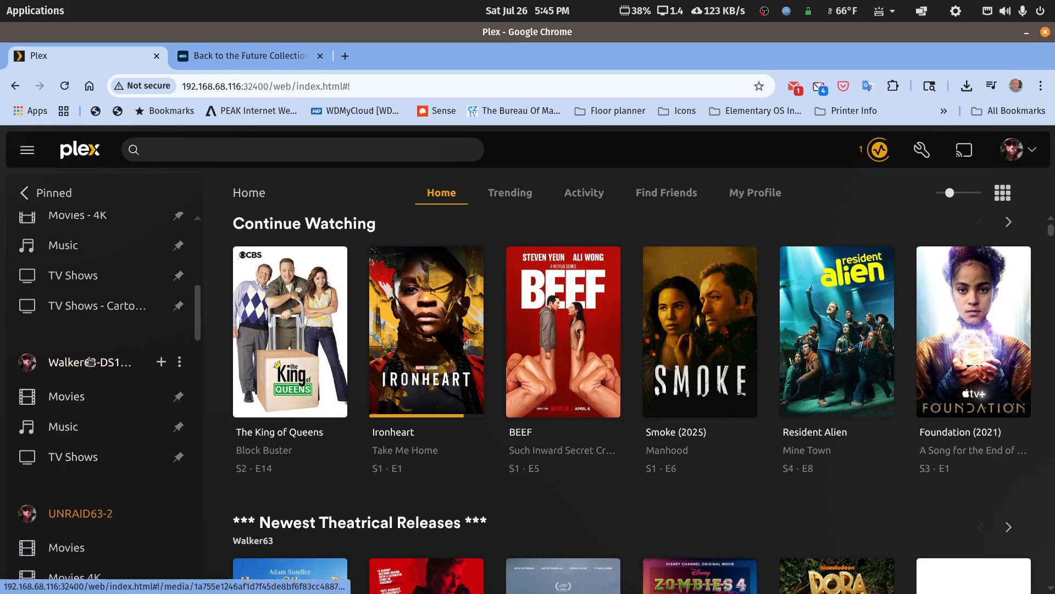
- Open the DS1019+ server's library management from the settings and view its Movies library
{"action": "left_click", "coordinate": [921, 150]}
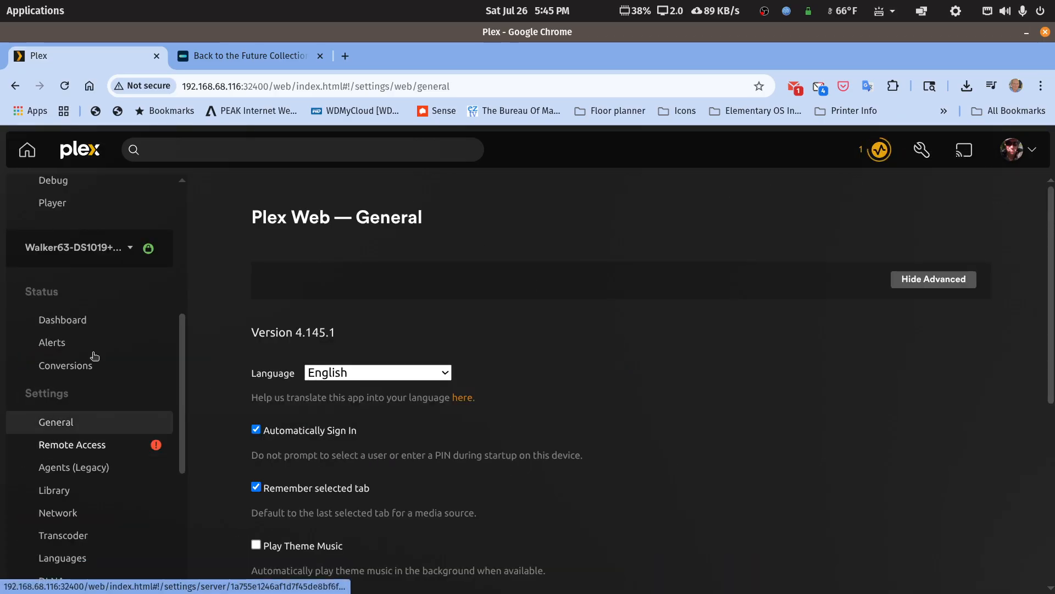
{"action": "left_click", "coordinate": [84, 250]}
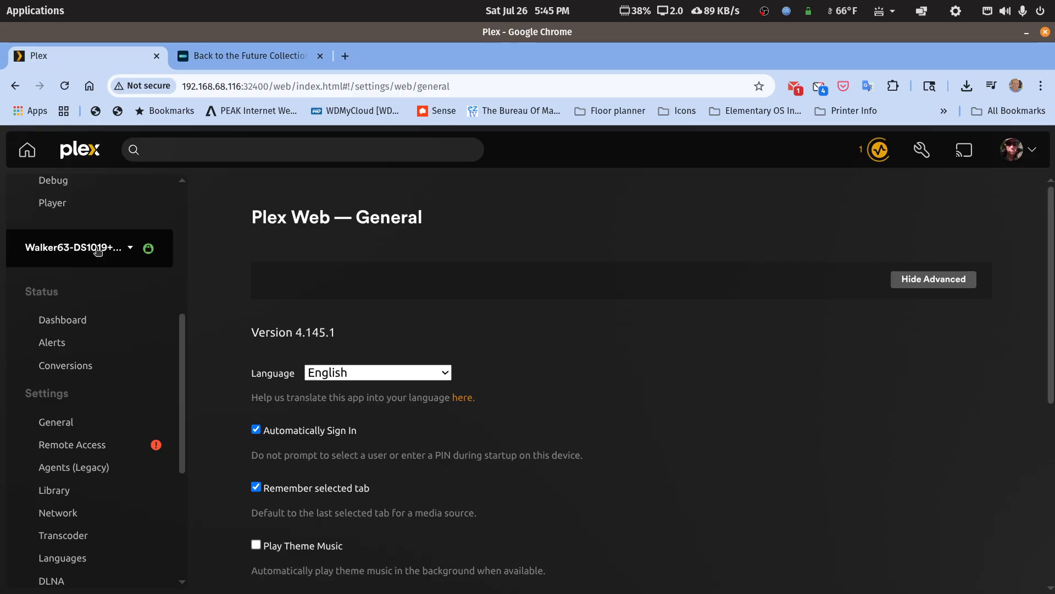
{"action": "left_click", "coordinate": [87, 250]}
{"action": "scroll", "coordinate": [88, 341], "scroll_direction": "down", "scroll_amount": 3}
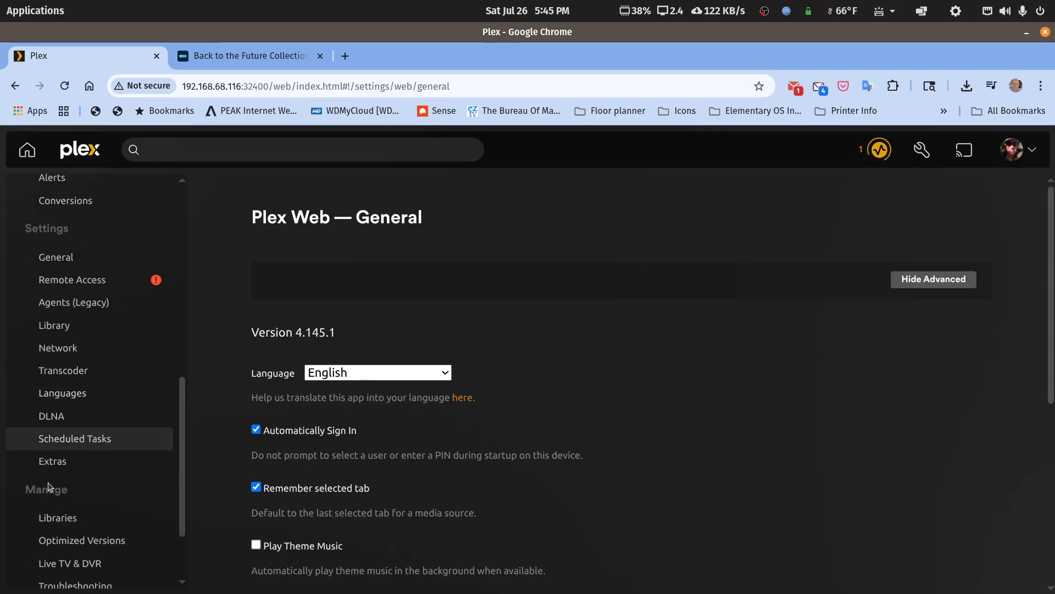
{"action": "left_click", "coordinate": [55, 517]}
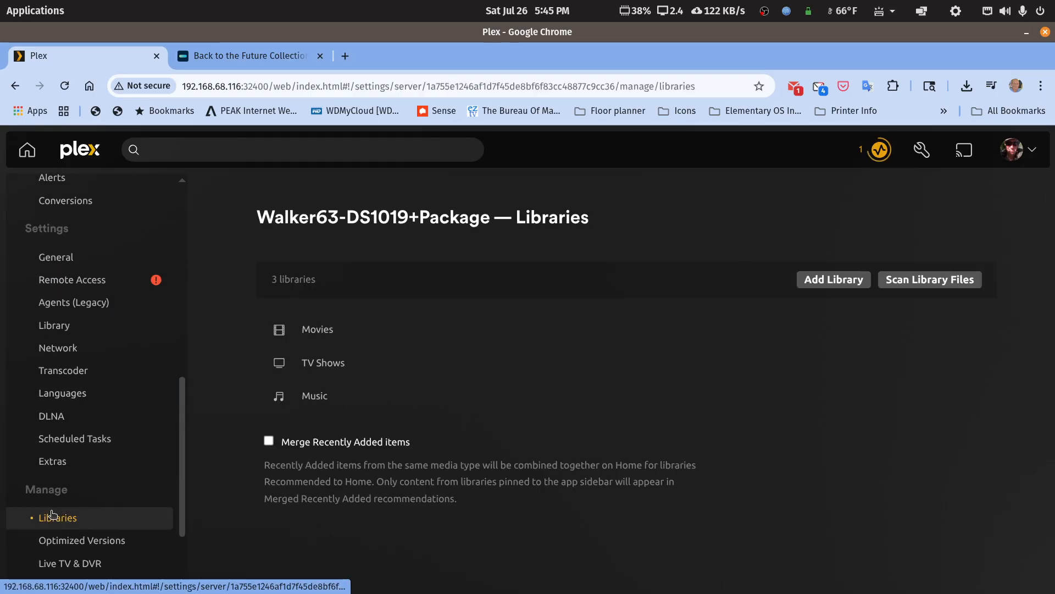
{"action": "left_click", "coordinate": [330, 329]}
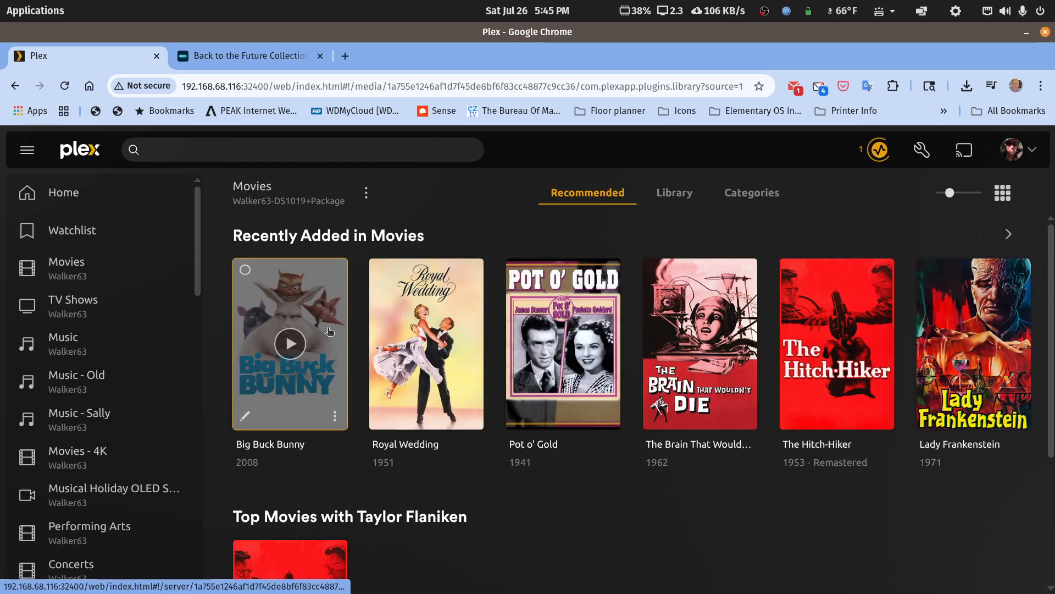
- Return from the Movies library to the settings and open the DS1019+ server's Transcoder settings
{"action": "right_click", "coordinate": [600, 159]}
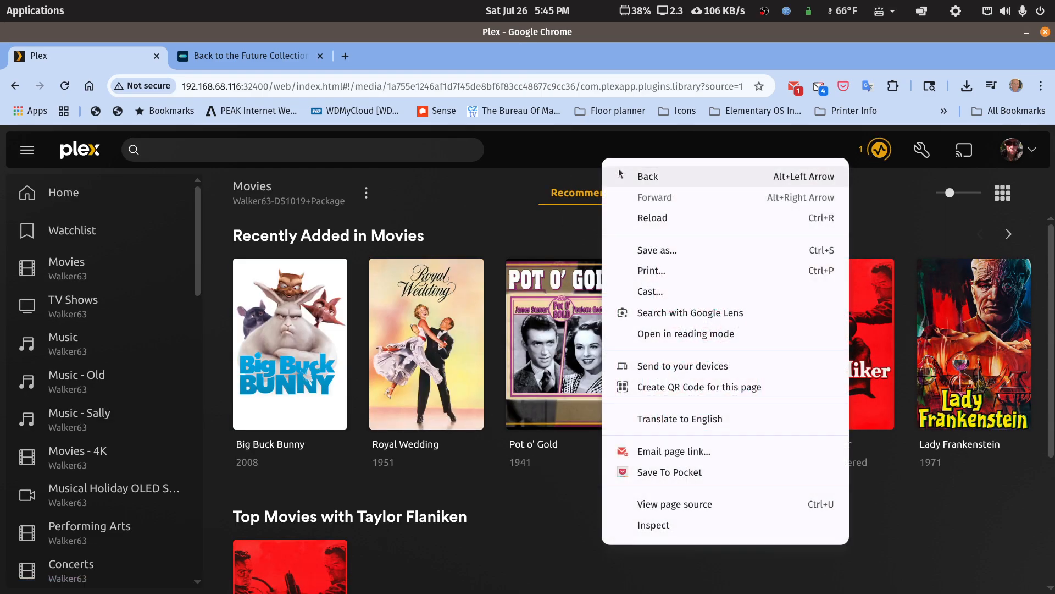
{"action": "left_click", "coordinate": [621, 173]}
{"action": "right_click", "coordinate": [509, 196]}
{"action": "left_click", "coordinate": [540, 213]}
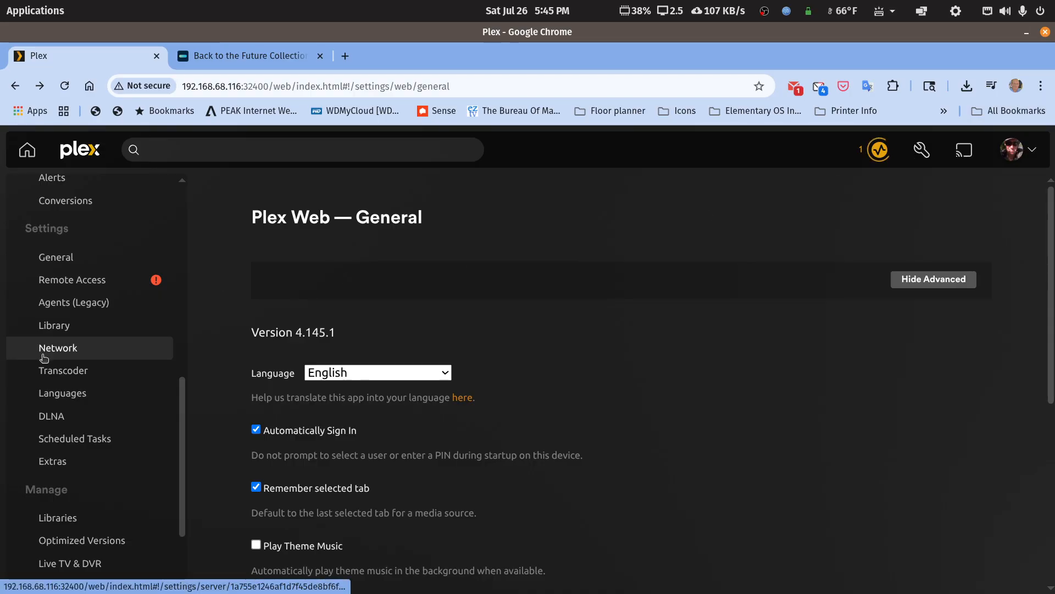
{"action": "scroll", "coordinate": [44, 359], "scroll_direction": "down", "scroll_amount": 3}
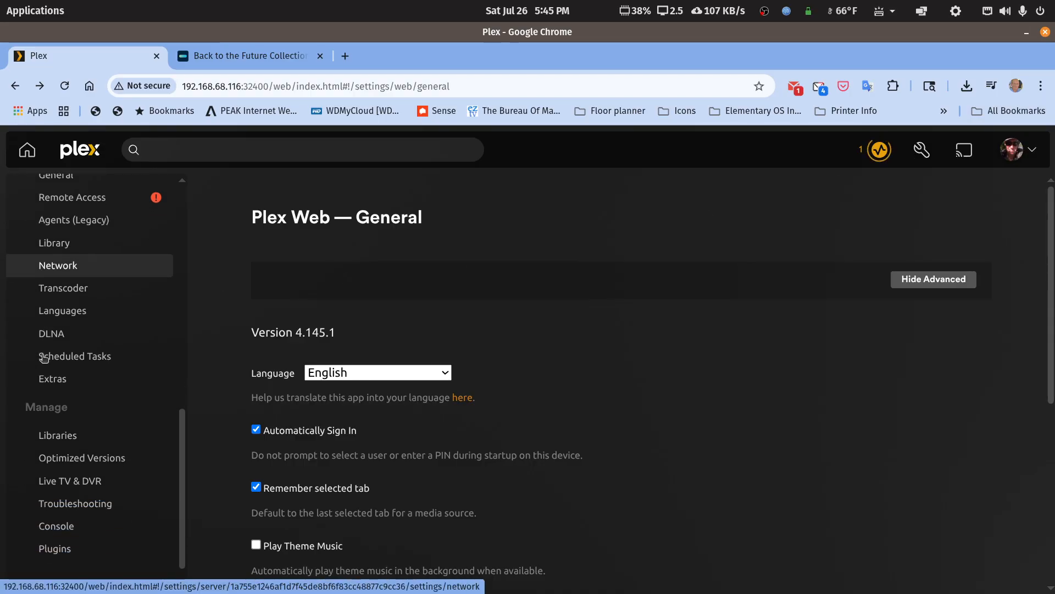
{"action": "left_click", "coordinate": [62, 290]}
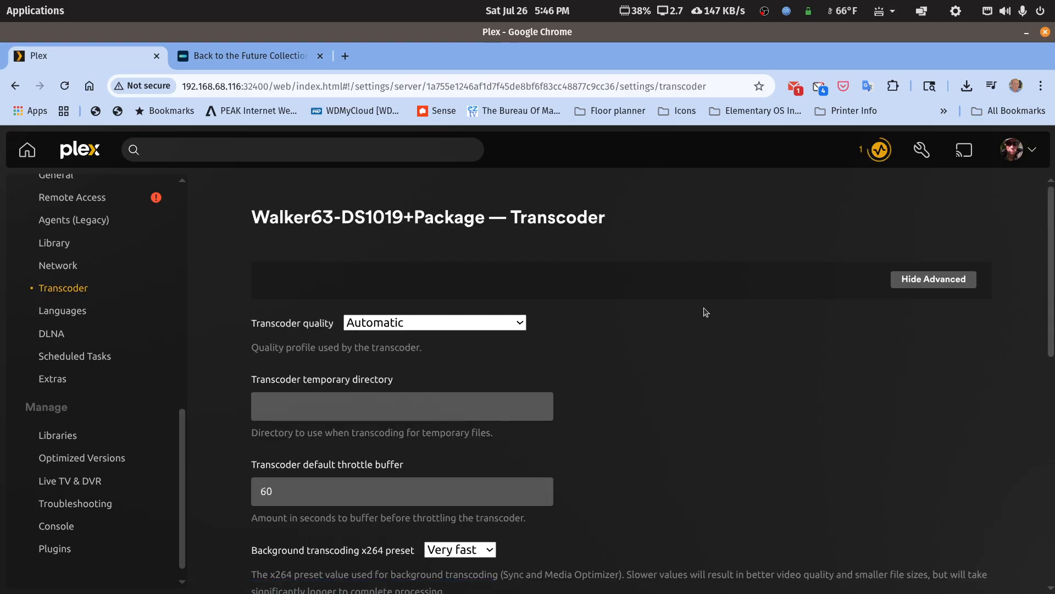
- Disable hardware acceleration and hardware-accelerated video encoding, keep the hardware transcoding device on Auto, and save the changes
{"action": "scroll", "coordinate": [705, 312], "scroll_direction": "down", "scroll_amount": 6}
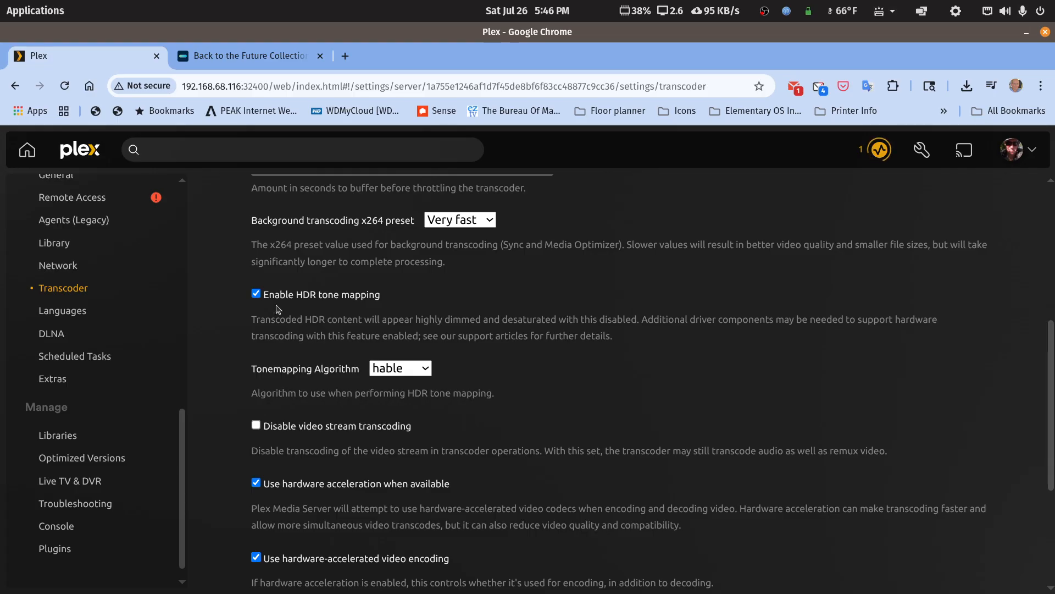
{"action": "scroll", "coordinate": [300, 319], "scroll_direction": "down", "scroll_amount": 3}
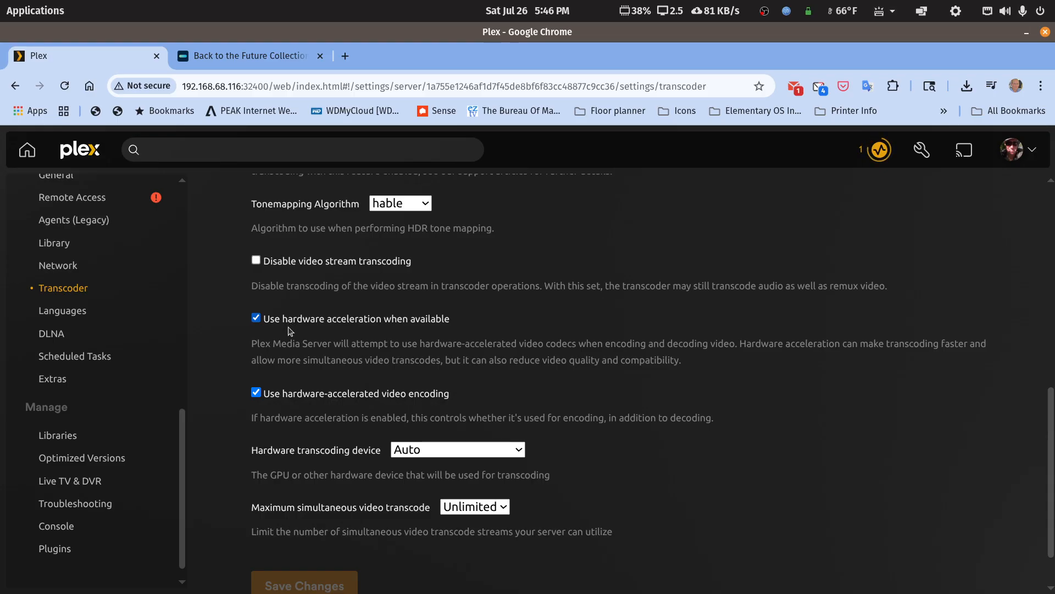
{"action": "left_click", "coordinate": [255, 319]}
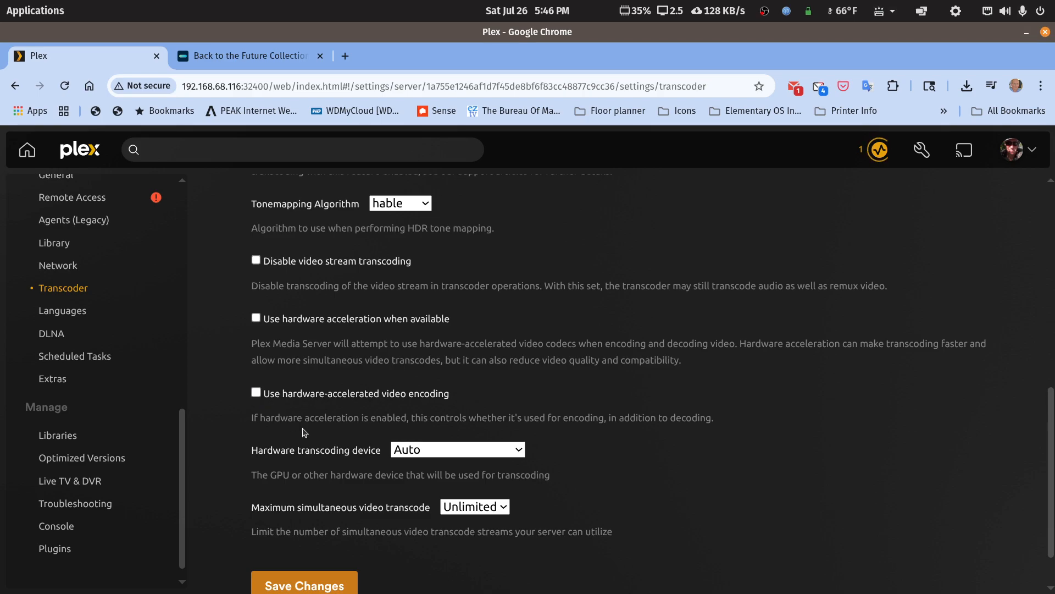
{"action": "left_click", "coordinate": [466, 450]}
{"action": "left_click", "coordinate": [436, 466]}
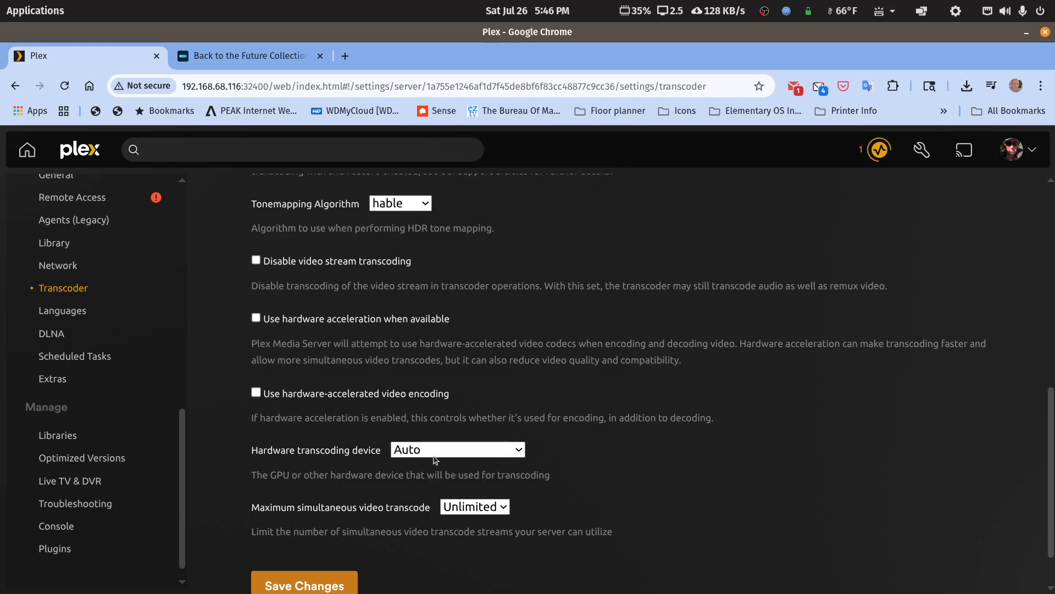
{"action": "left_click", "coordinate": [283, 586]}
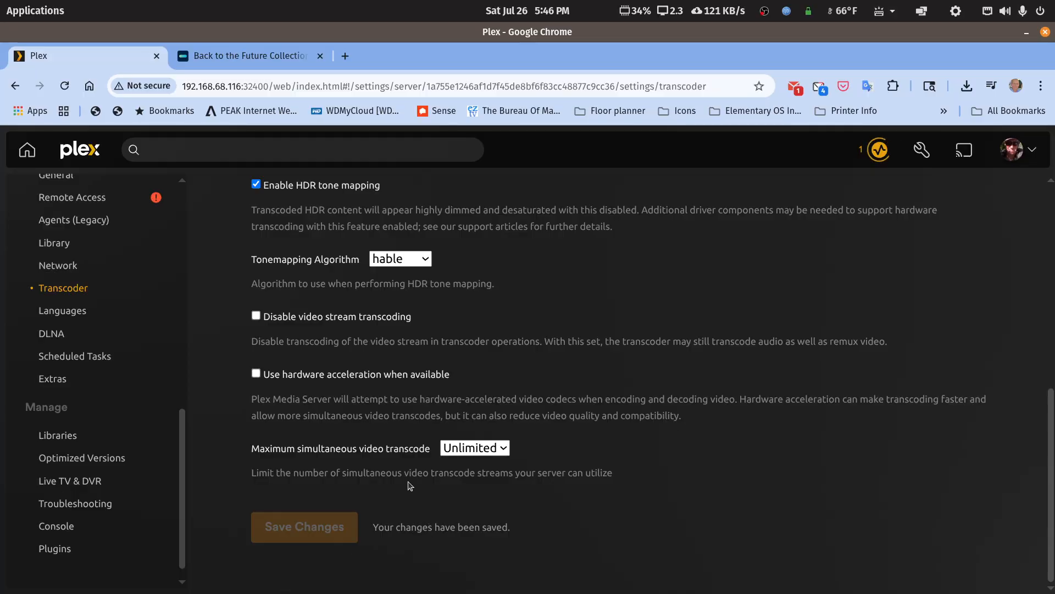
- Turn on hardware acceleration, hardware-accelerated video encoding and the option that disables video stream transcoding, and save the changes
{"action": "scroll", "coordinate": [272, 319], "scroll_direction": "up", "scroll_amount": 3}
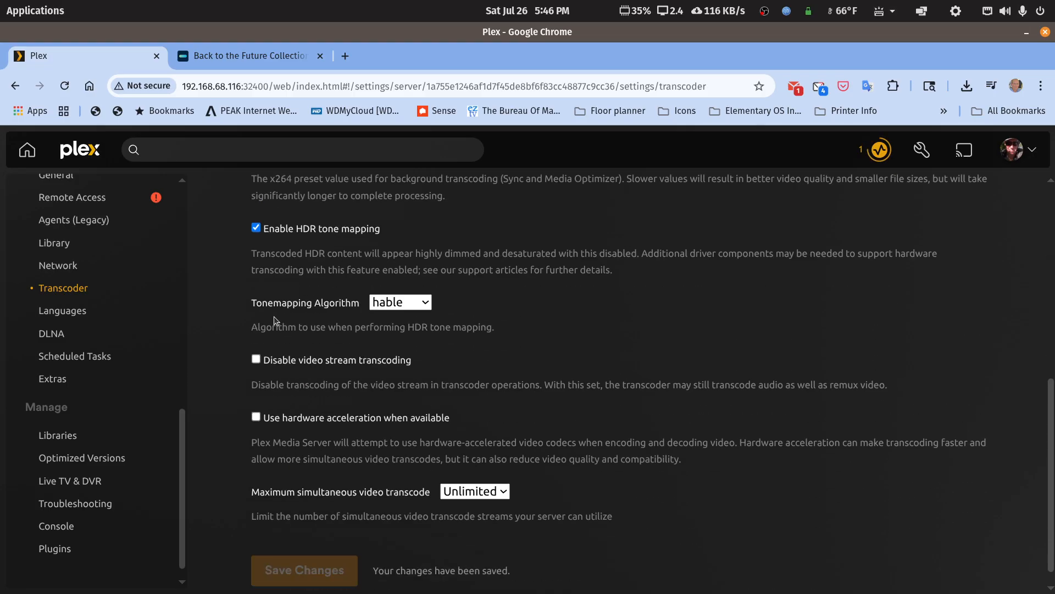
{"action": "scroll", "coordinate": [274, 320], "scroll_direction": "down", "scroll_amount": 3}
{"action": "left_click", "coordinate": [256, 375]}
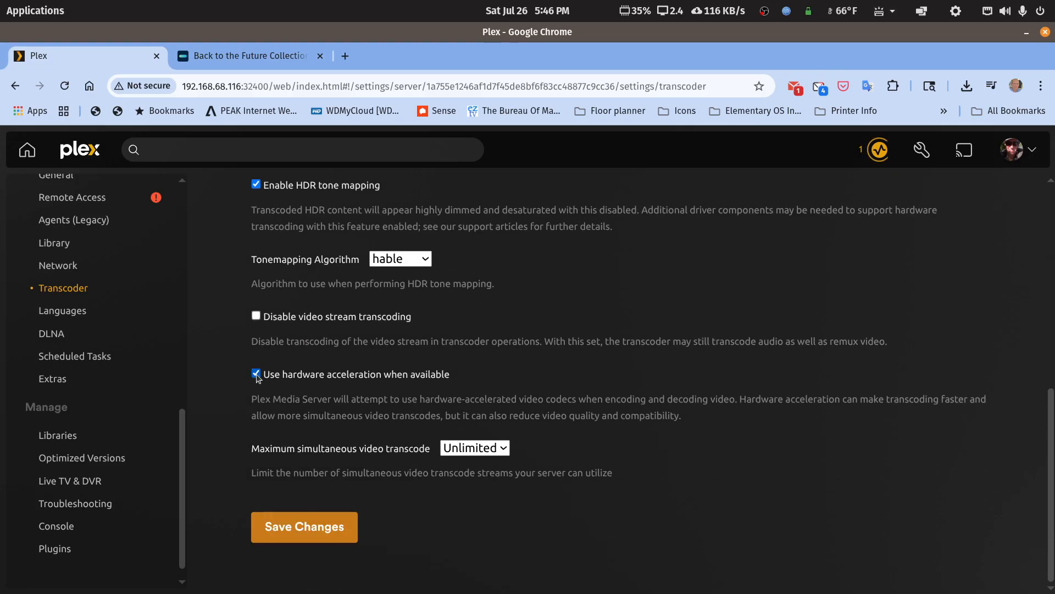
{"action": "left_click", "coordinate": [318, 506]}
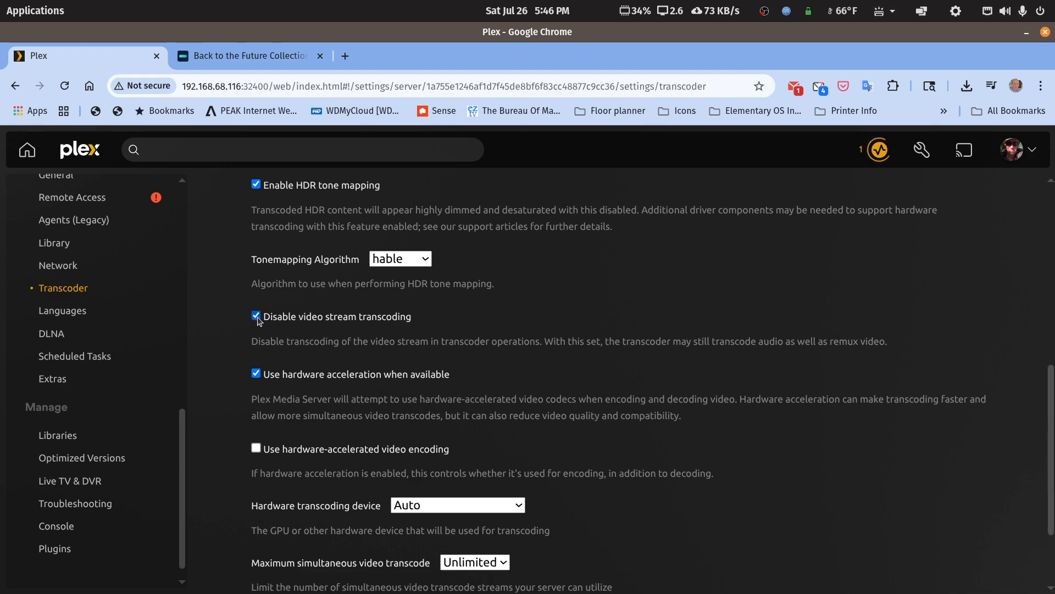
{"action": "left_click", "coordinate": [255, 448]}
{"action": "scroll", "coordinate": [383, 437], "scroll_direction": "down", "scroll_amount": 2}
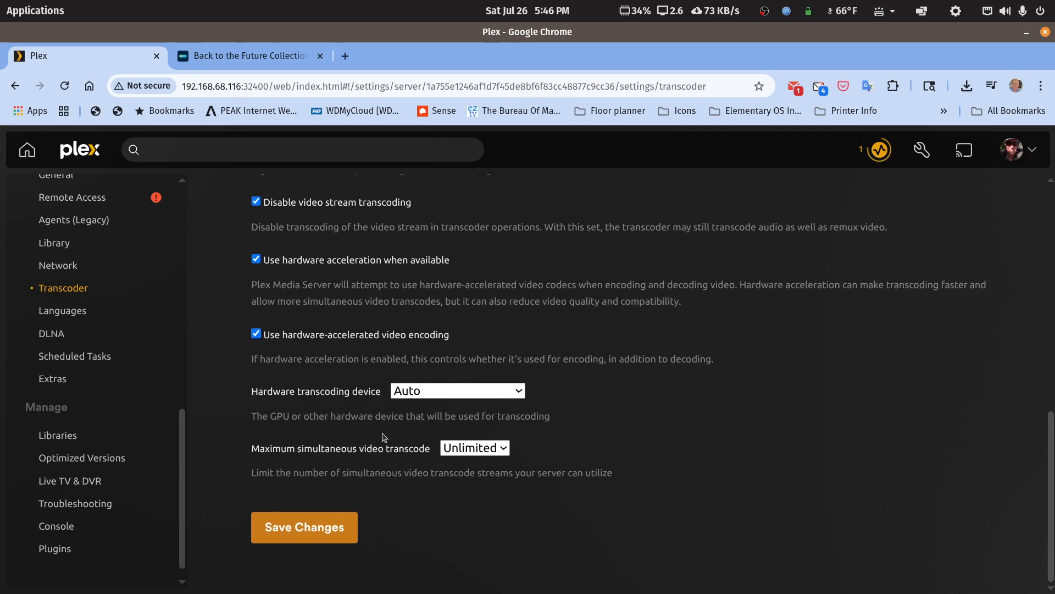
{"action": "left_click", "coordinate": [335, 523]}
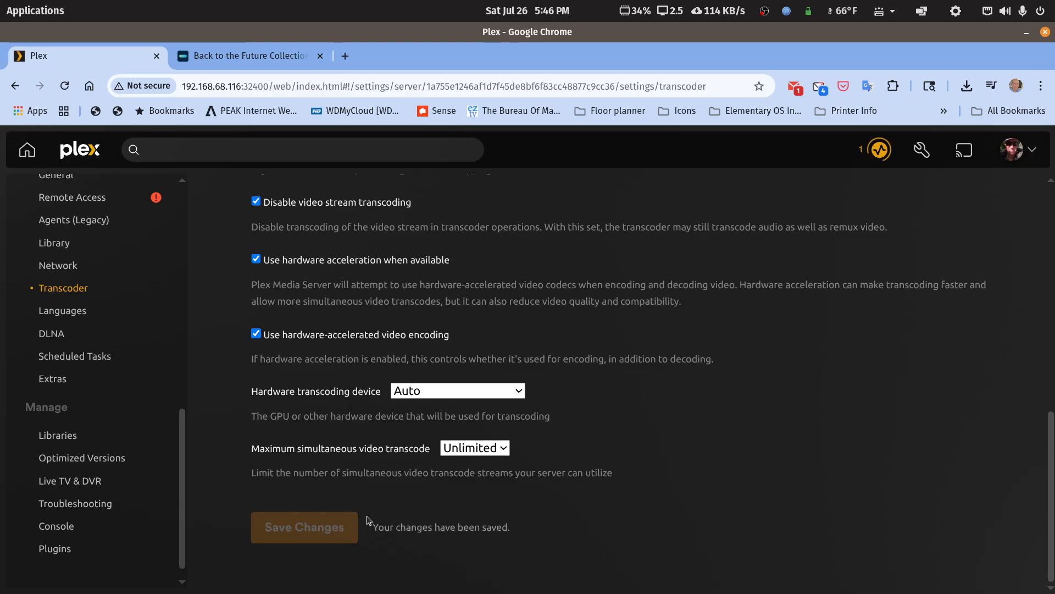
- Set the hardware transcoding device to Intel HD Graphics 500 and save the transcoder changes
{"action": "left_click", "coordinate": [517, 391]}
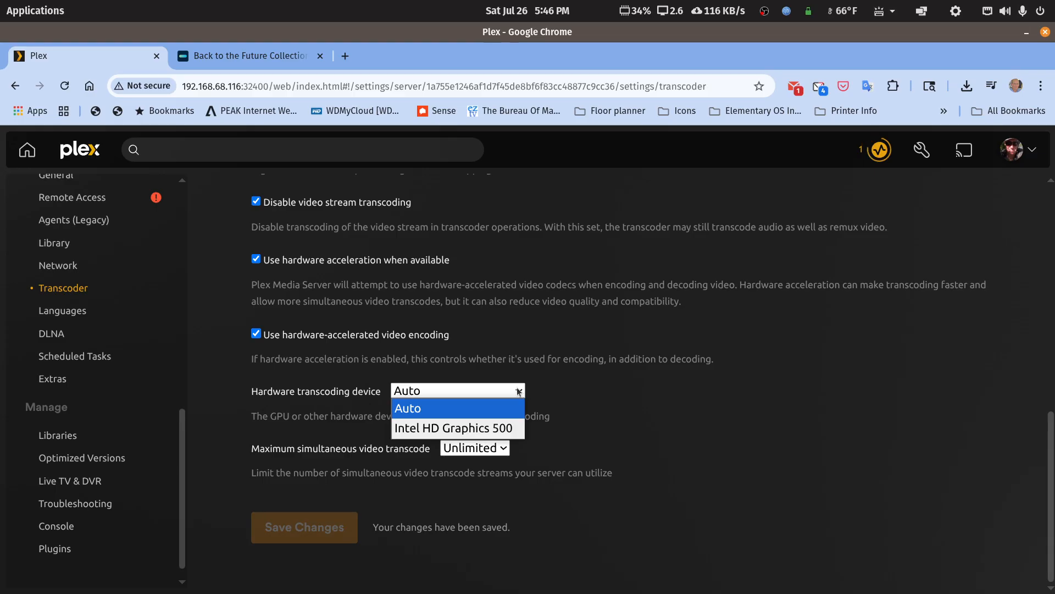
{"action": "left_click", "coordinate": [467, 428]}
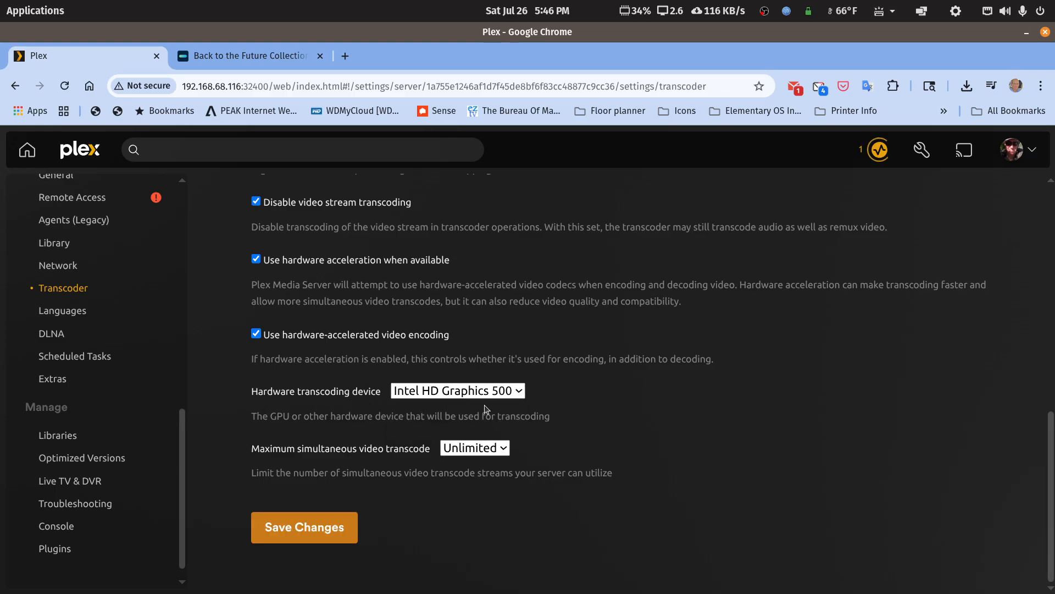
{"action": "left_click", "coordinate": [324, 527]}
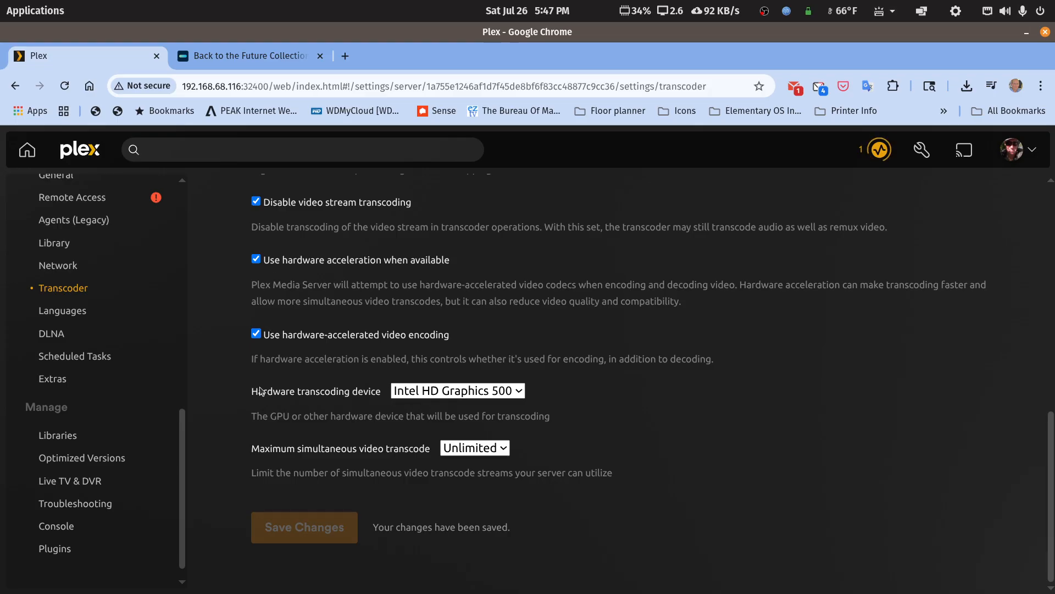
- Switch to the DS1520+-SSD-Docker server and review its Transcoder settings, including the HEVC options and hardware transcoding device
{"action": "scroll", "coordinate": [206, 385], "scroll_direction": "up", "scroll_amount": 8}
{"action": "scroll", "coordinate": [215, 324], "scroll_direction": "up", "scroll_amount": 3}
{"action": "scroll", "coordinate": [114, 325], "scroll_direction": "up", "scroll_amount": 5}
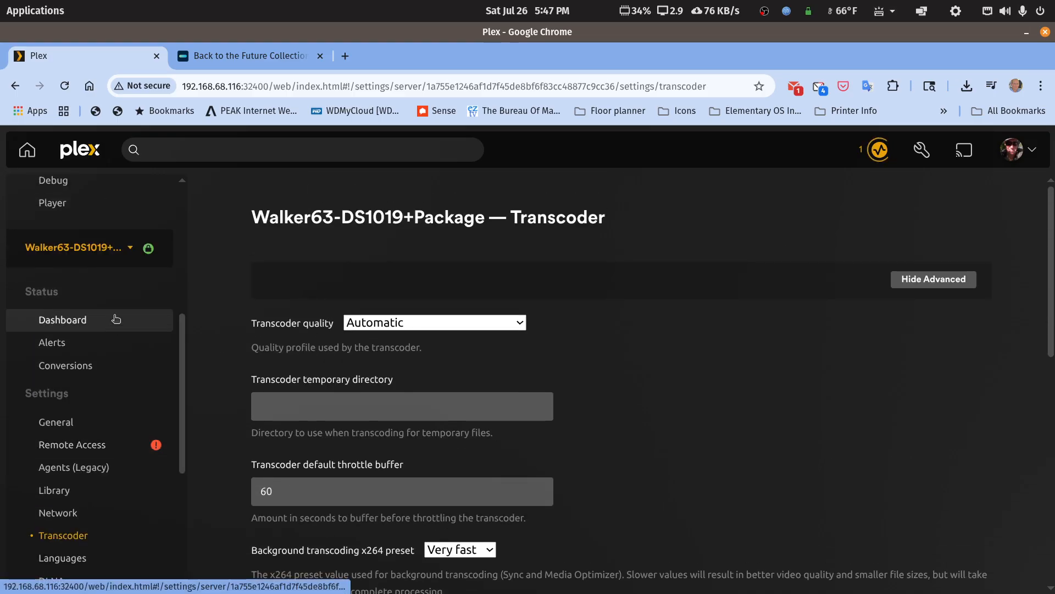
{"action": "left_click", "coordinate": [88, 247]}
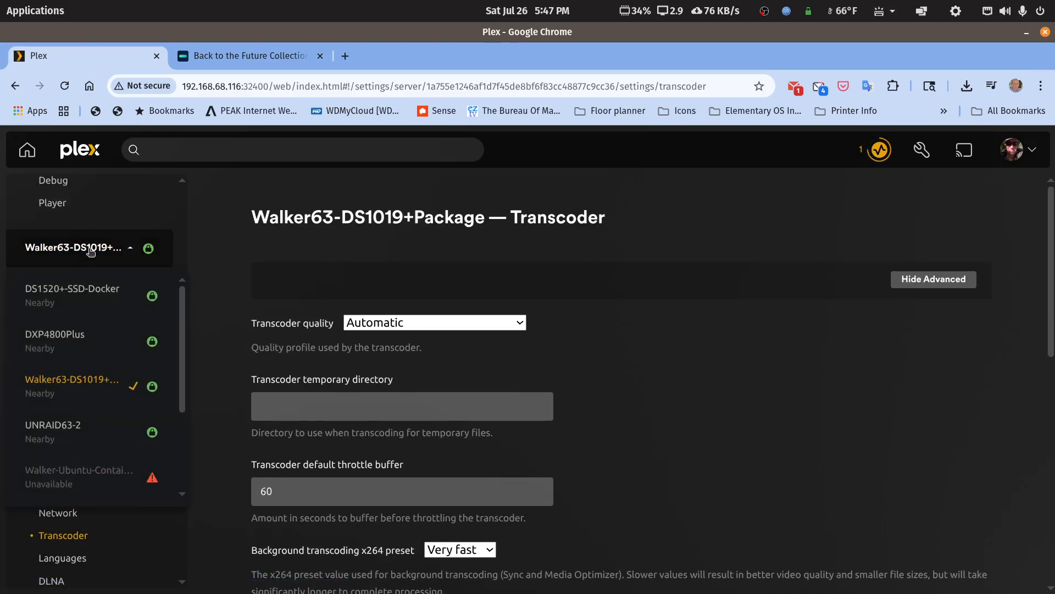
{"action": "left_click", "coordinate": [79, 305]}
{"action": "scroll", "coordinate": [128, 365], "scroll_direction": "down", "scroll_amount": 4}
{"action": "scroll", "coordinate": [128, 366], "scroll_direction": "up", "scroll_amount": 1}
{"action": "scroll", "coordinate": [356, 382], "scroll_direction": "down", "scroll_amount": 6}
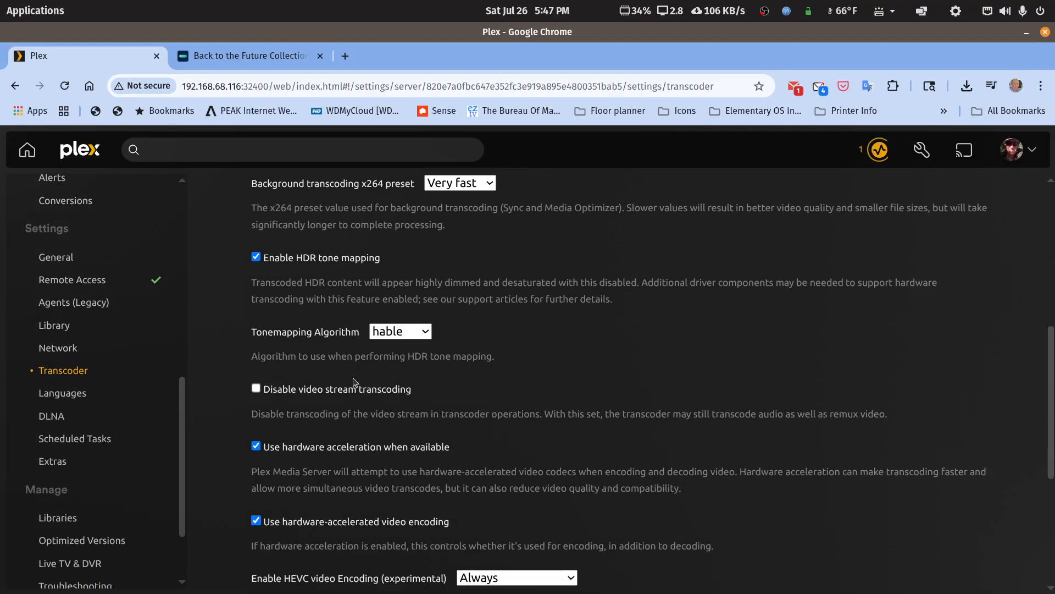
{"action": "scroll", "coordinate": [355, 381], "scroll_direction": "down", "scroll_amount": 4}
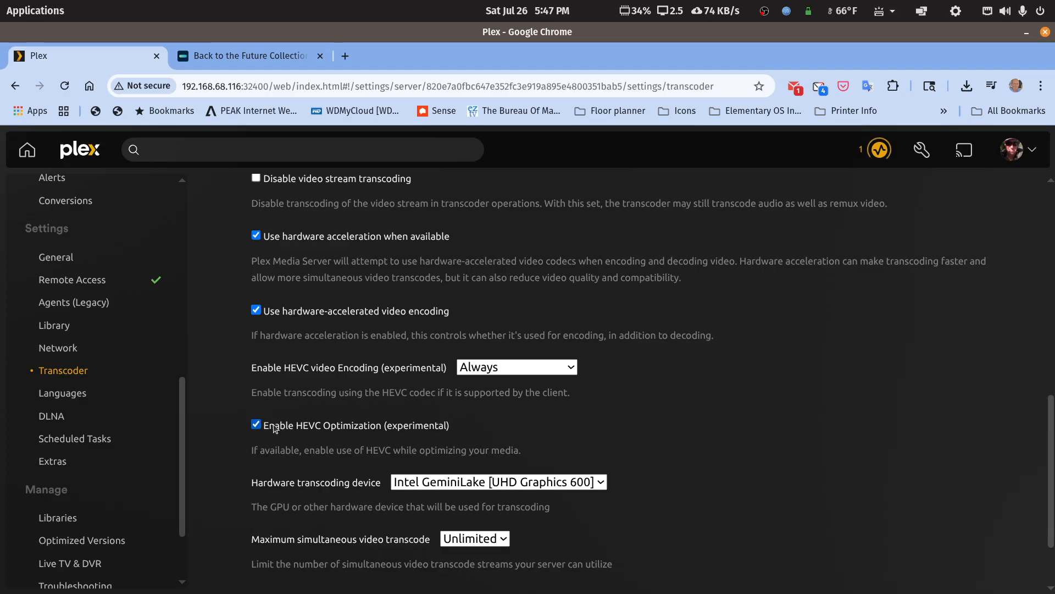
{"action": "scroll", "coordinate": [275, 429], "scroll_direction": "up", "scroll_amount": 3}
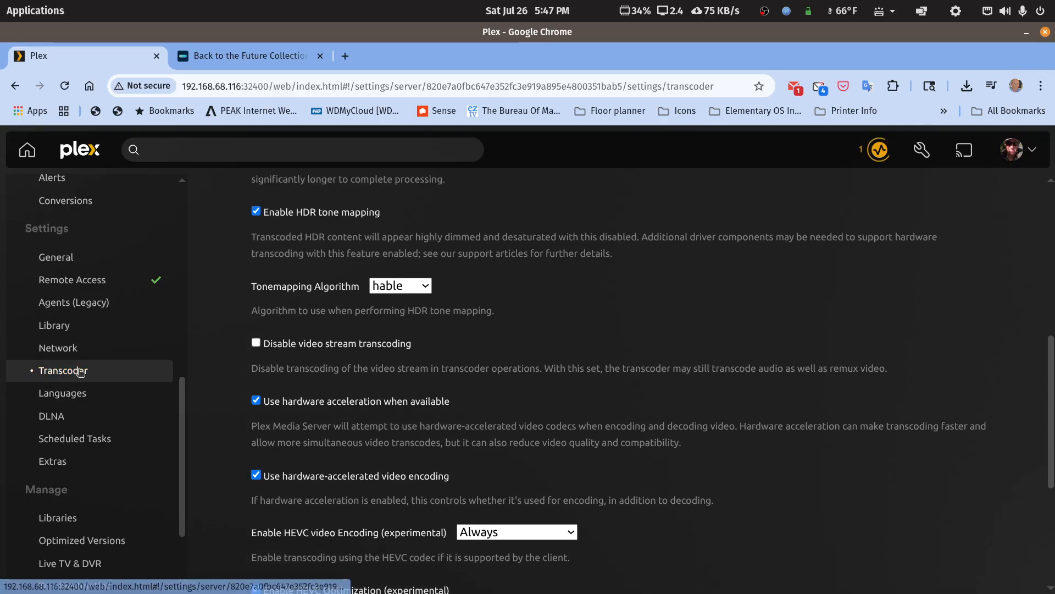
{"action": "scroll", "coordinate": [85, 367], "scroll_direction": "up", "scroll_amount": 6}
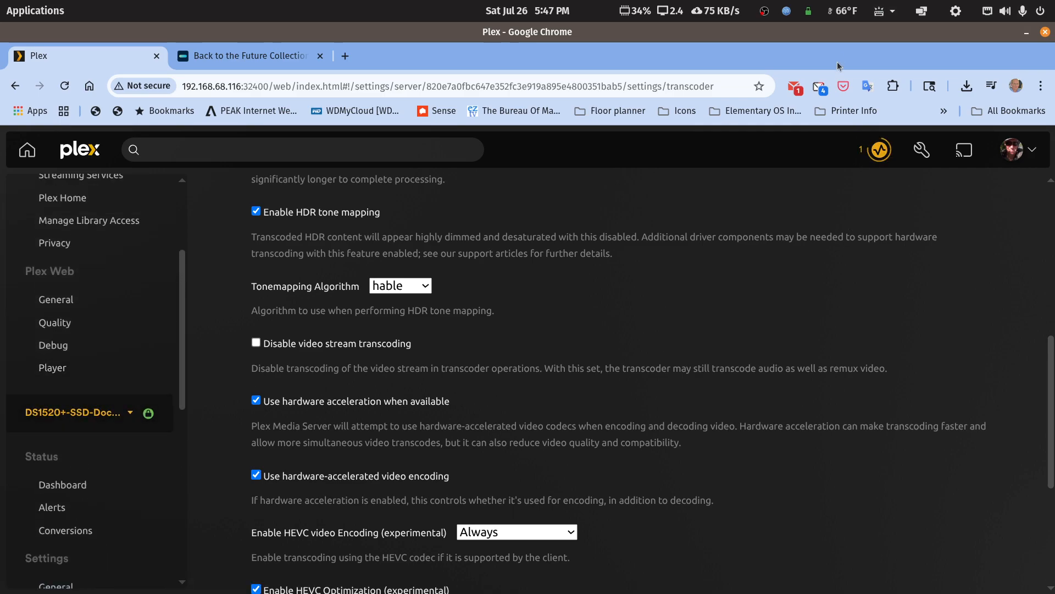
- Switch back to the DS1019+ server's Transcoder settings
{"action": "double_click", "coordinate": [844, 30]}
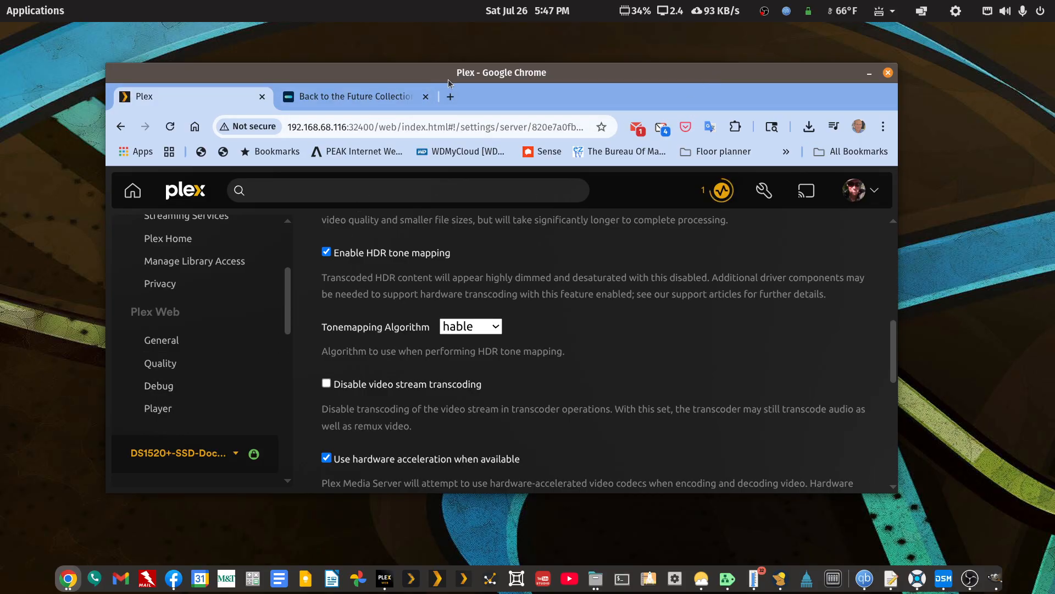
{"action": "double_click", "coordinate": [698, 80]}
{"action": "scroll", "coordinate": [73, 464], "scroll_direction": "up", "scroll_amount": 3}
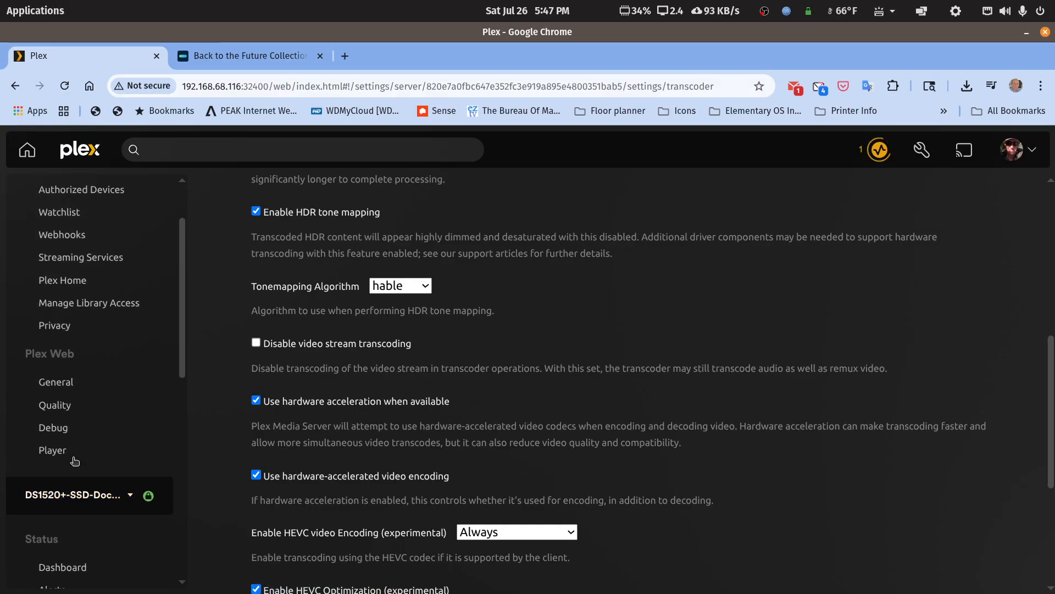
{"action": "left_click", "coordinate": [73, 499]}
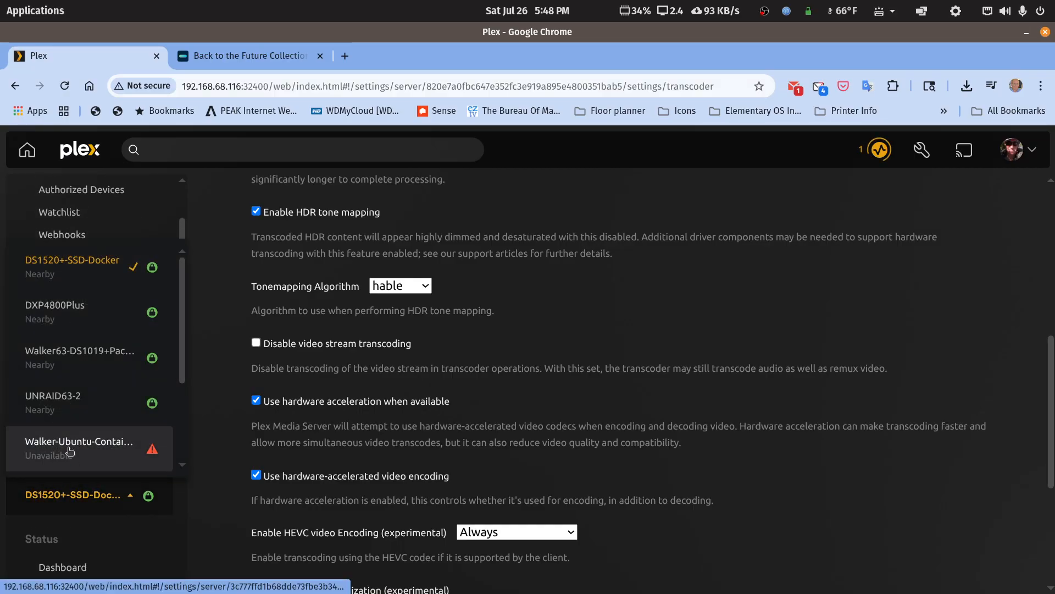
{"action": "left_click", "coordinate": [80, 357]}
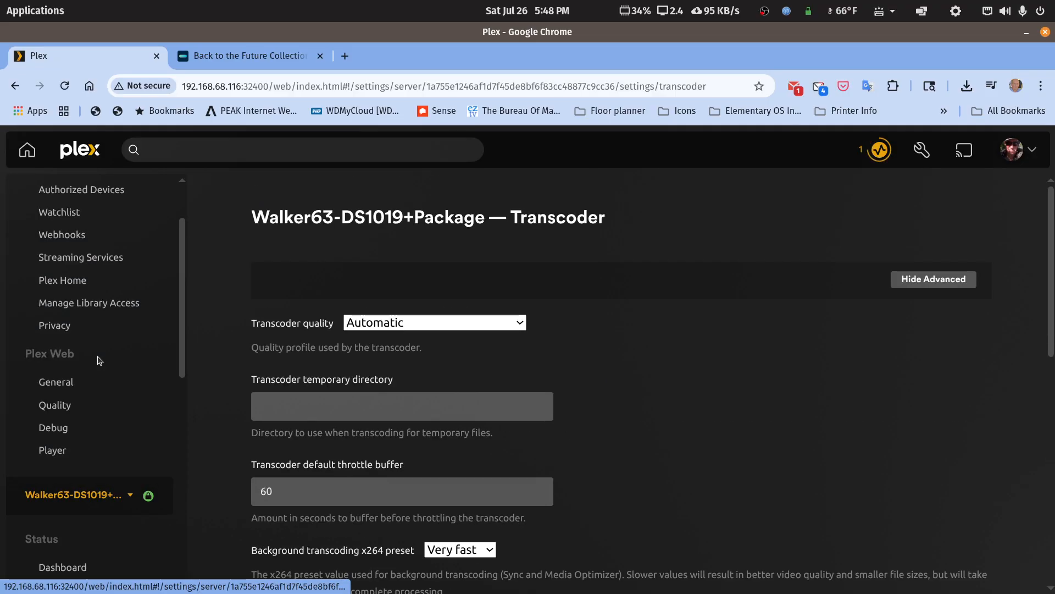
- Check the server activity, download the manual update from the DS1019+ server's General settings into Downloads, and keep the blocked .spk file
{"action": "scroll", "coordinate": [85, 478], "scroll_direction": "down", "scroll_amount": 9}
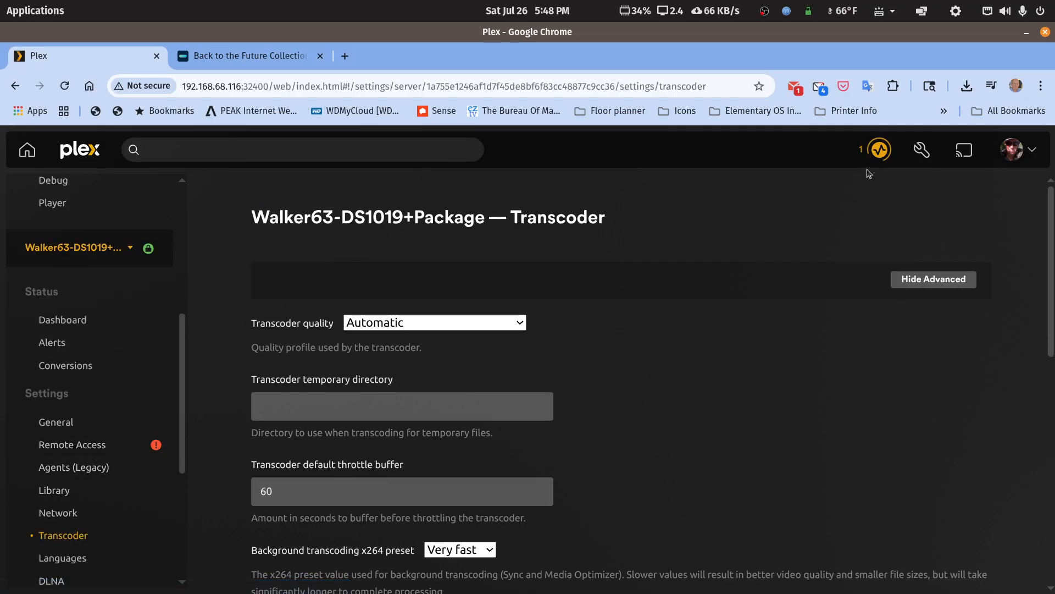
{"action": "left_click", "coordinate": [881, 153]}
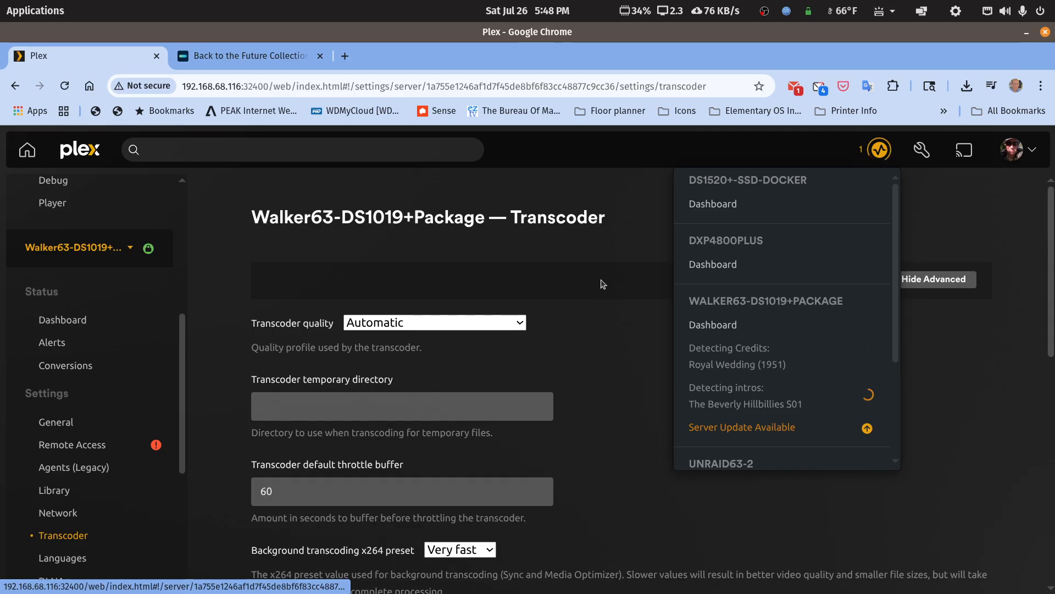
{"action": "left_click", "coordinate": [58, 424]}
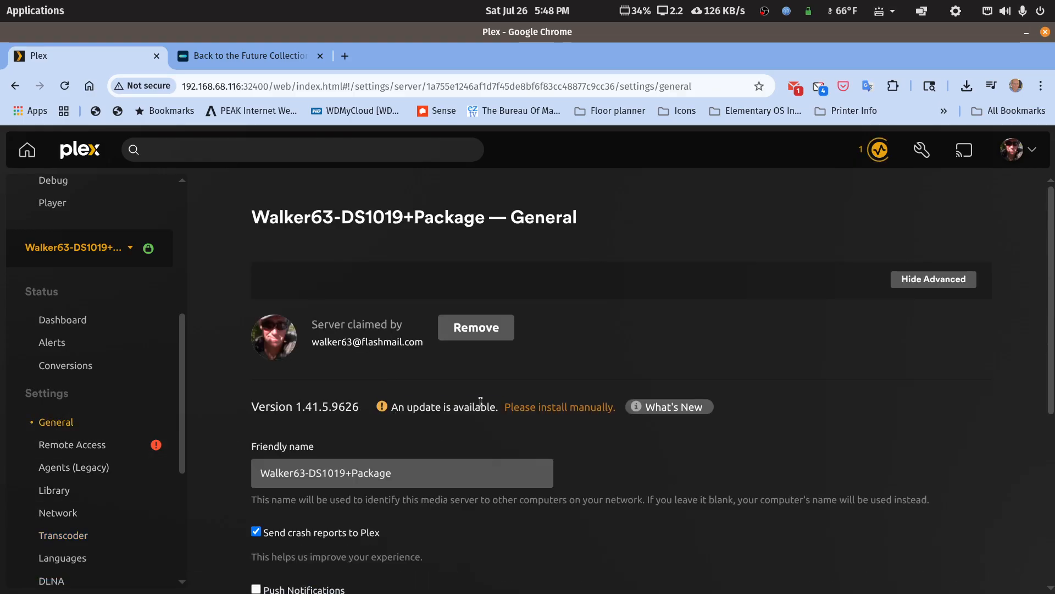
{"action": "left_click", "coordinate": [564, 410]}
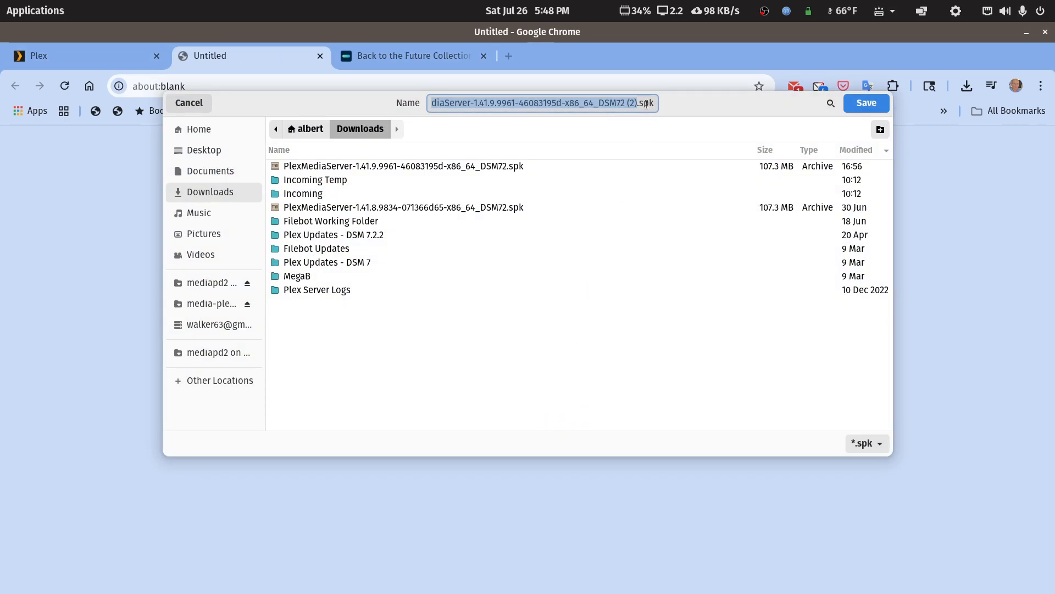
{"action": "left_click", "coordinate": [849, 104]}
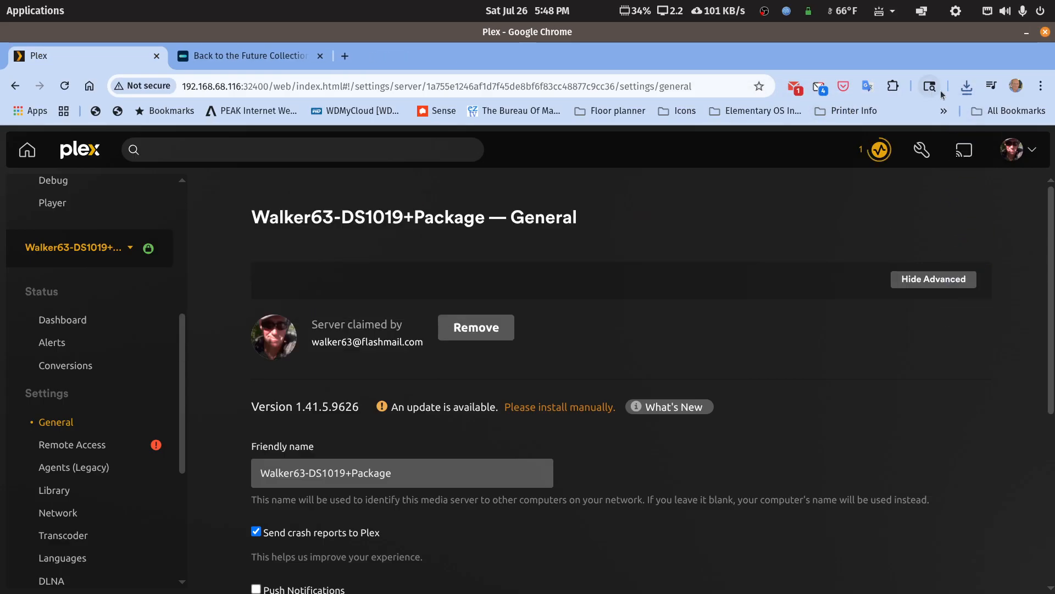
{"action": "left_click", "coordinate": [959, 89]}
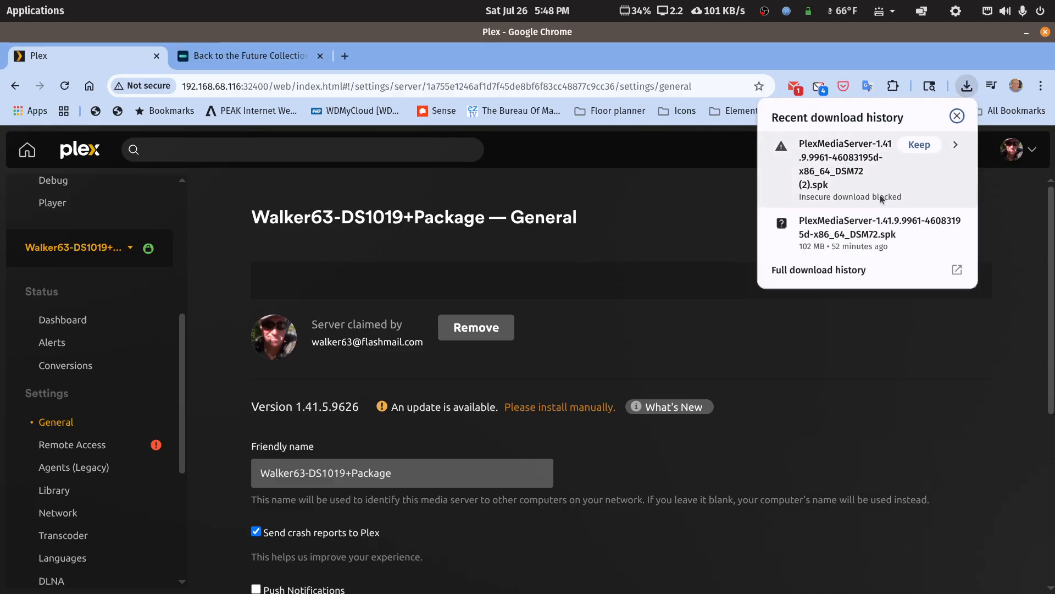
{"action": "left_click", "coordinate": [920, 145]}
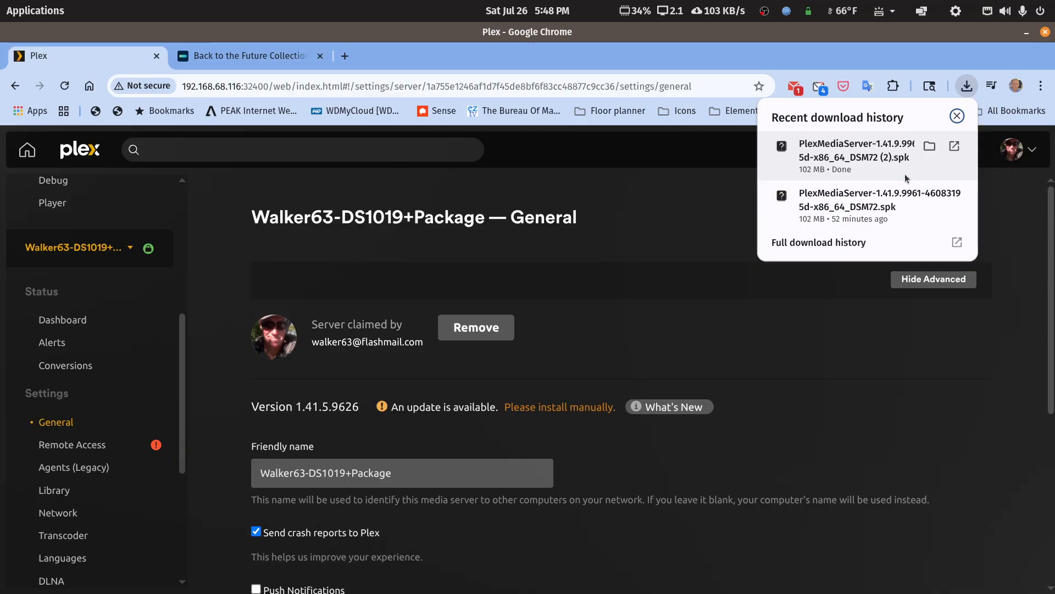
- Switch to the DS1019+ DiskStation desktop and stop the installed Plex Media Server package in Package Center
{"action": "left_click", "coordinate": [1026, 33]}
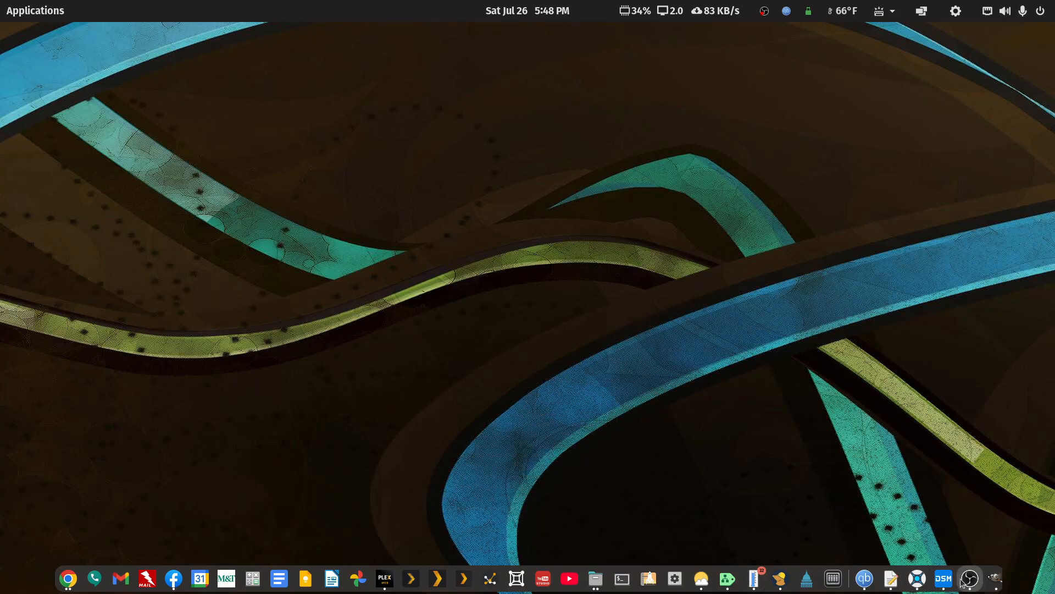
{"action": "left_click", "coordinate": [940, 578]}
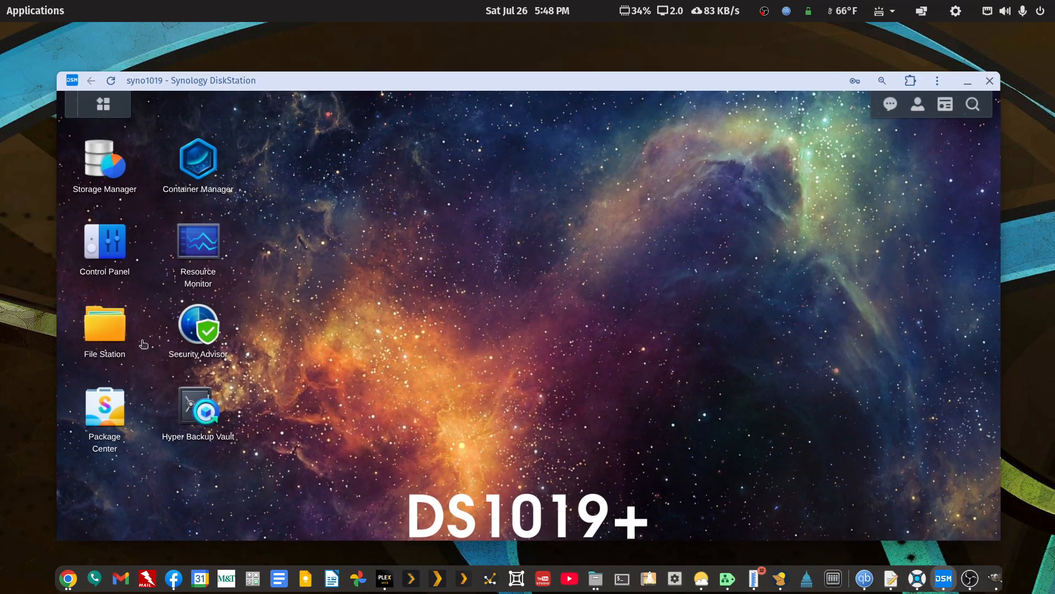
{"action": "left_click", "coordinate": [123, 418]}
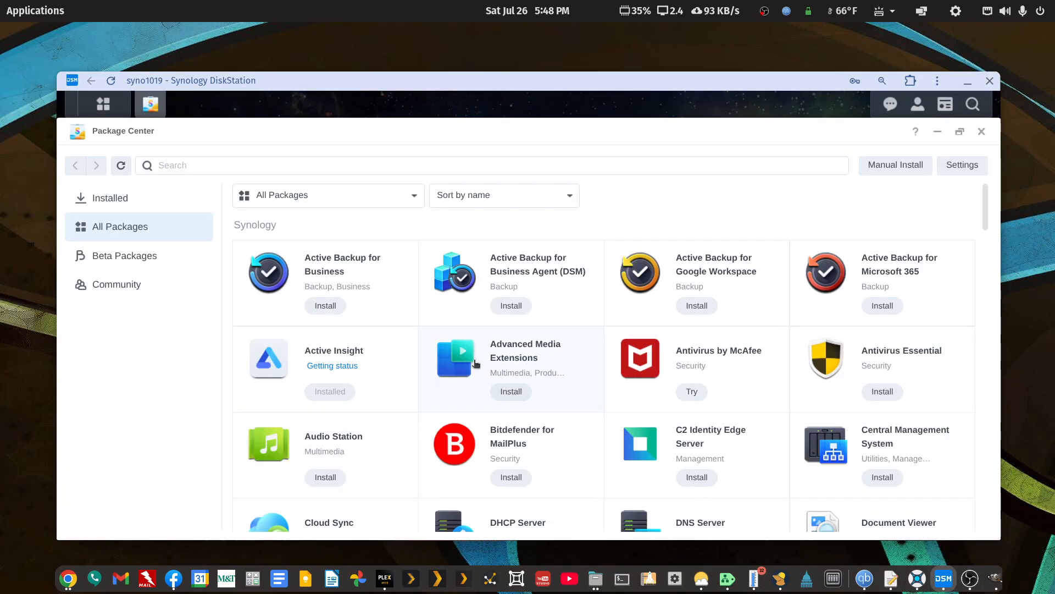
{"action": "left_click", "coordinate": [106, 201]}
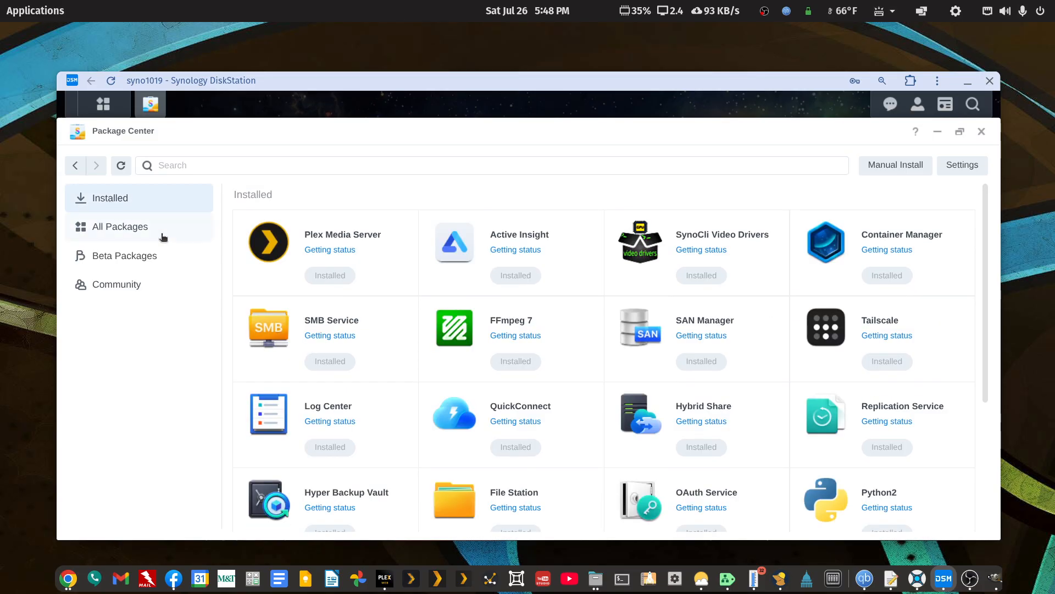
{"action": "left_click", "coordinate": [351, 235]}
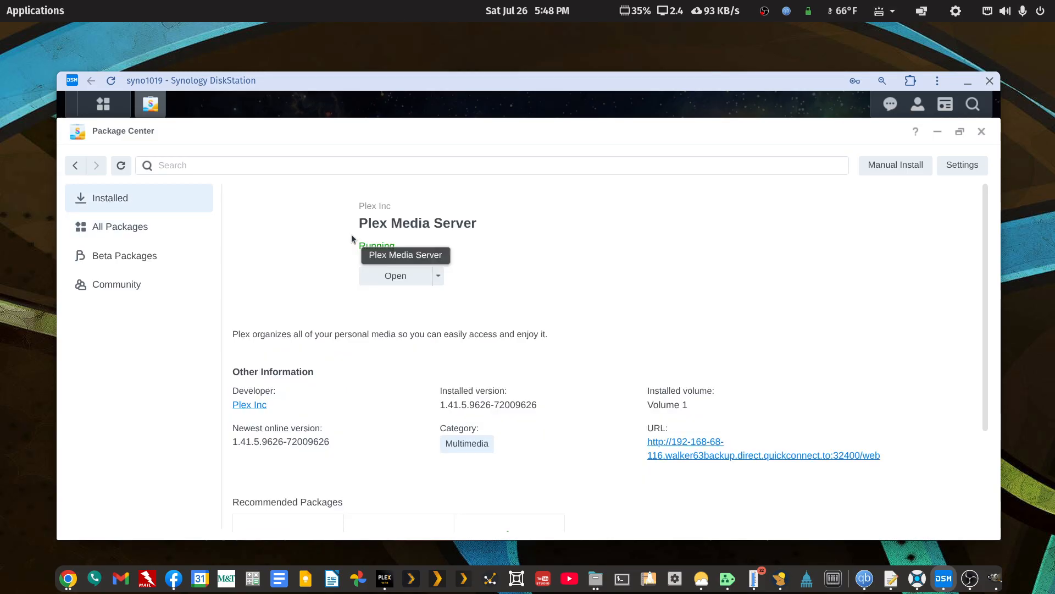
{"action": "left_click", "coordinate": [442, 279]}
{"action": "left_click", "coordinate": [456, 301]}
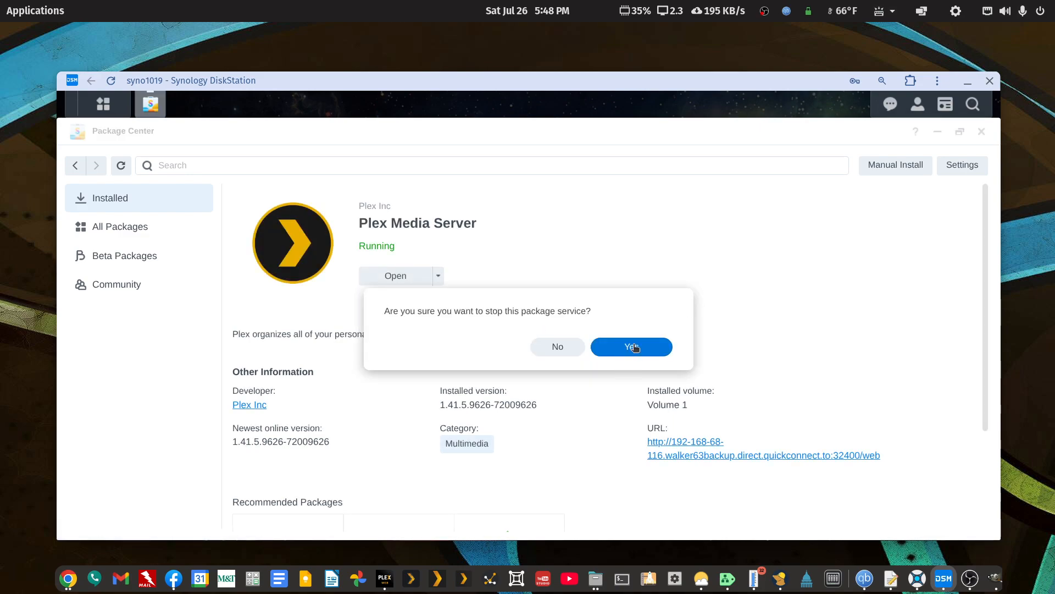
{"action": "left_click", "coordinate": [632, 347]}
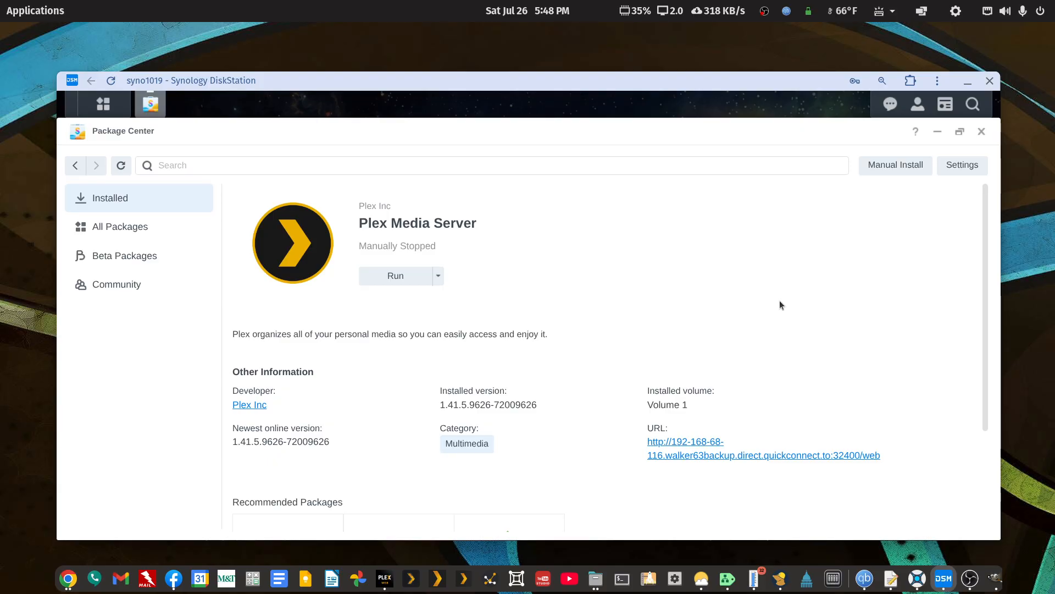
- Manually install PlexMediaServer-1.41.9.9961-46083195d-x86_64_DSM72 (2).spk from Downloads as the Plex Media Server update and dismiss the installation notes
{"action": "left_click", "coordinate": [905, 170]}
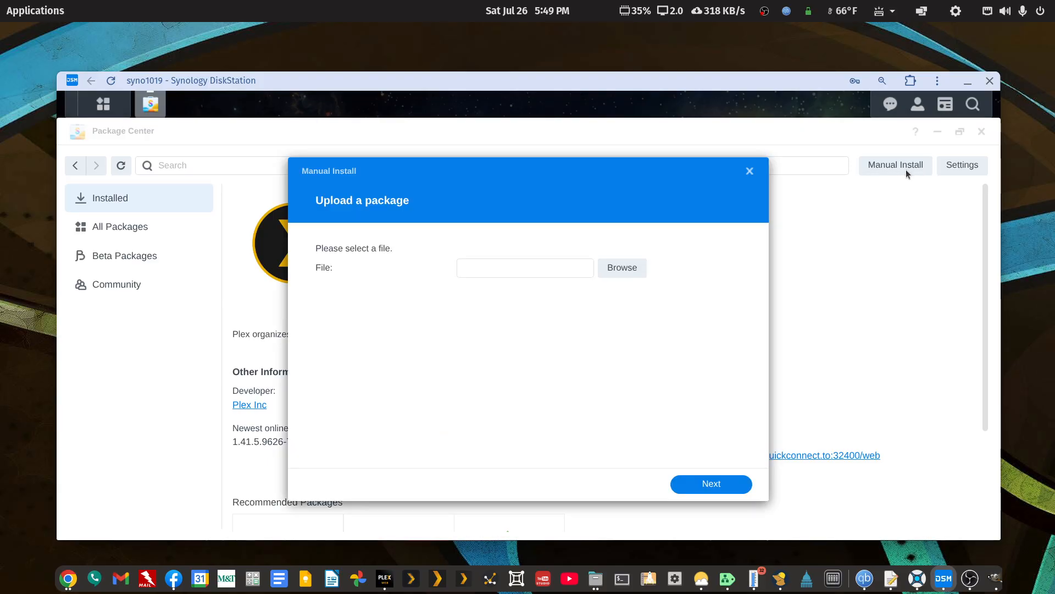
{"action": "left_click", "coordinate": [629, 268]}
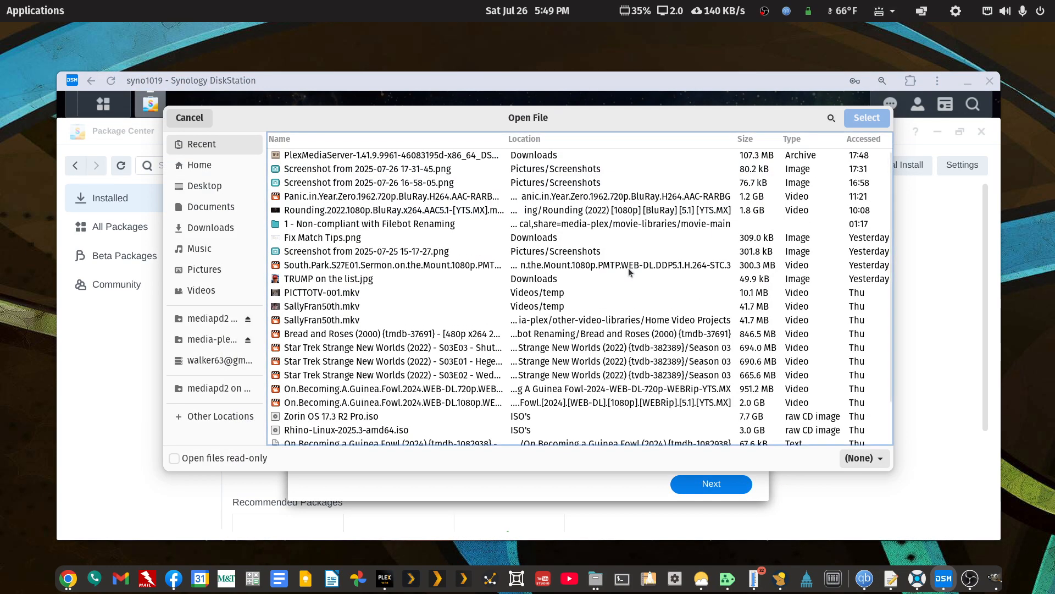
{"action": "left_click", "coordinate": [210, 228]}
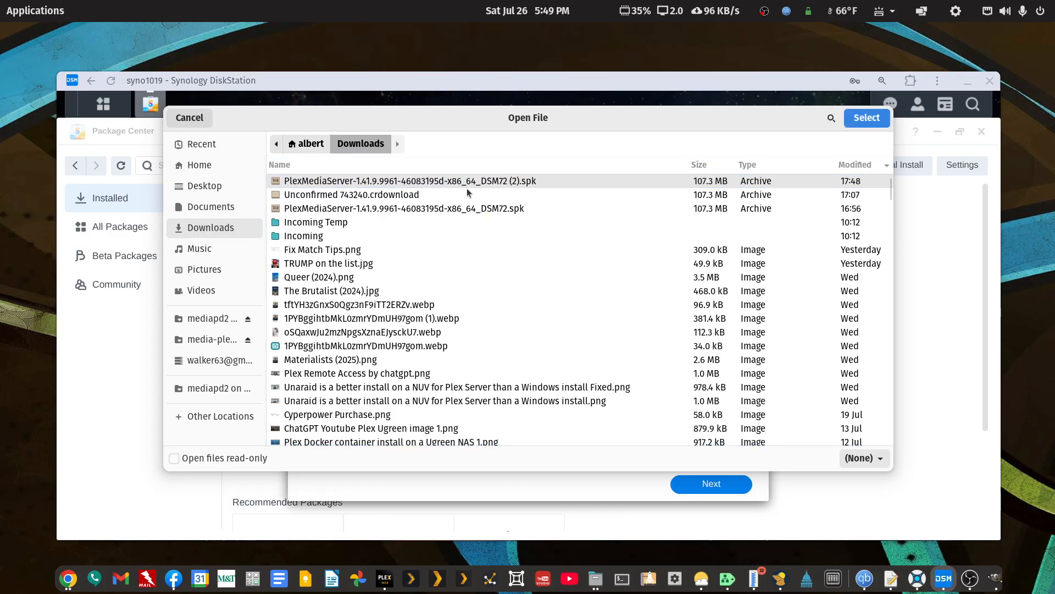
{"action": "left_click", "coordinate": [861, 130]}
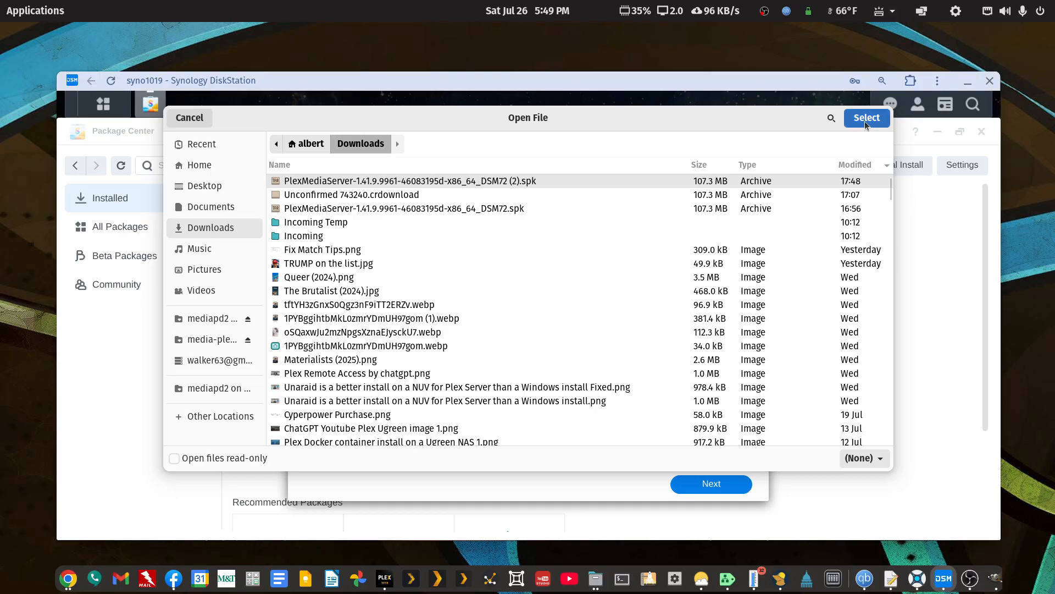
{"action": "left_click", "coordinate": [736, 484]}
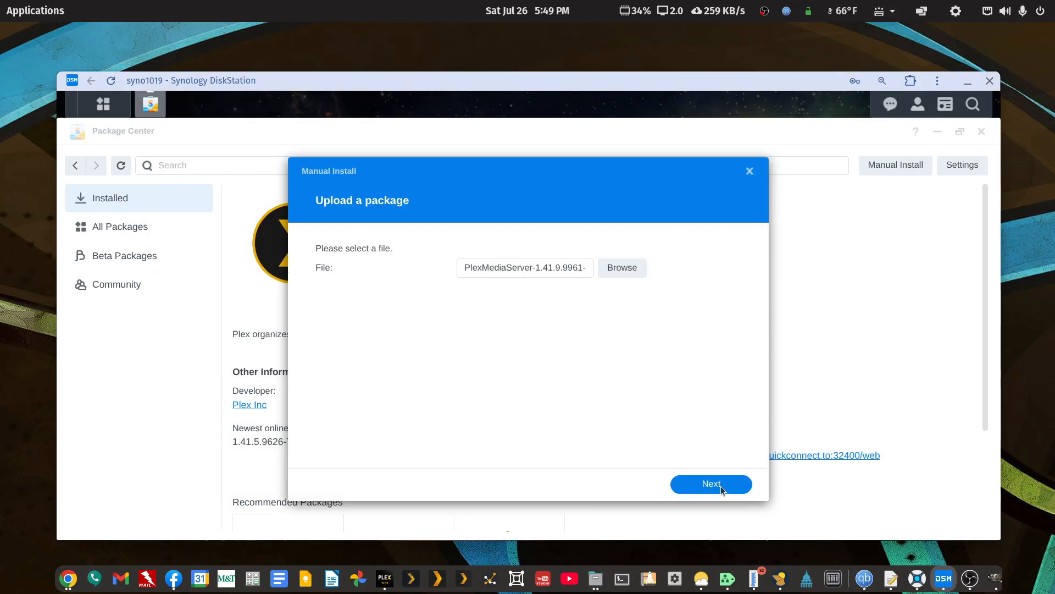
{"action": "left_click", "coordinate": [683, 369]}
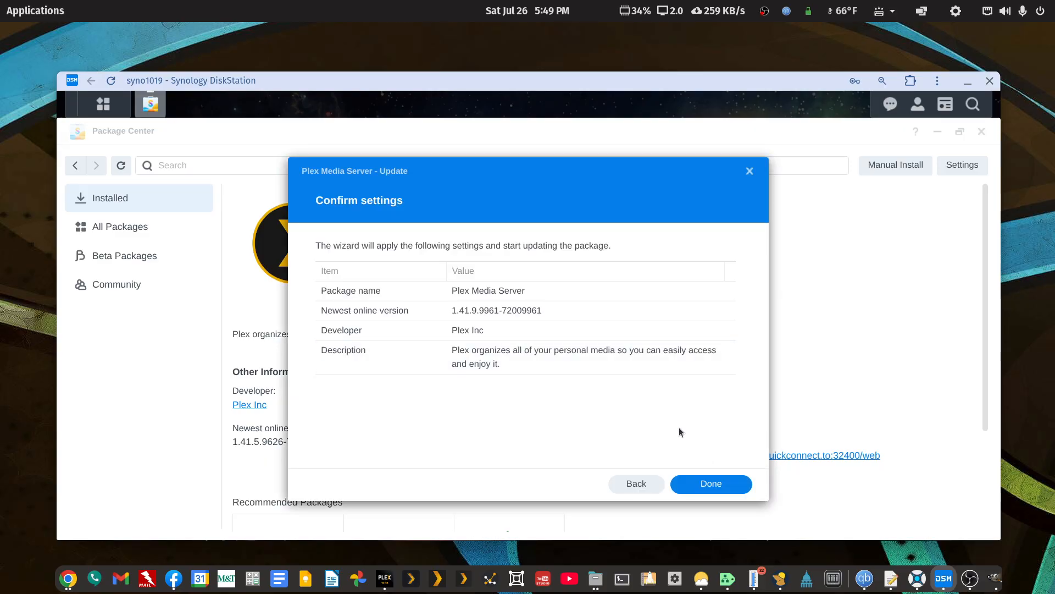
{"action": "left_click", "coordinate": [704, 484]}
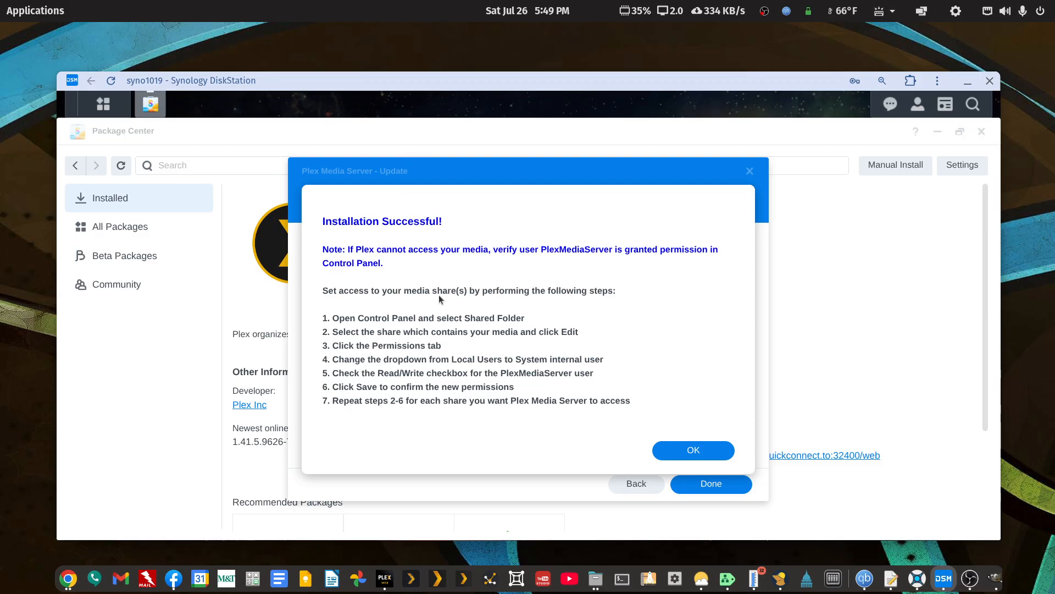
{"action": "left_click", "coordinate": [689, 452]}
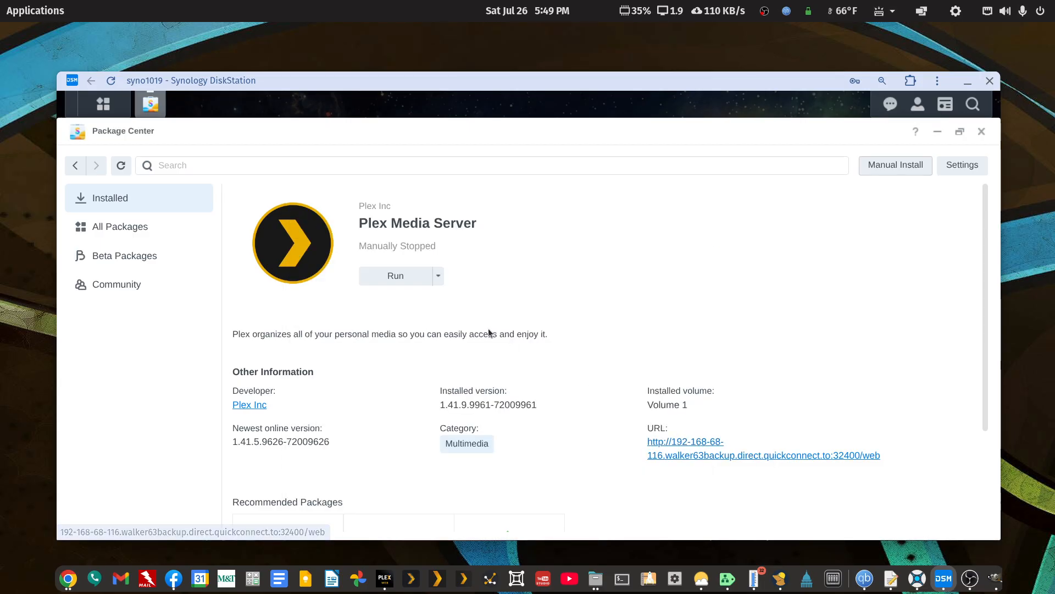
- Run the stopped Plex Media Server package in Package Center
{"action": "left_click", "coordinate": [443, 281]}
{"action": "left_click", "coordinate": [442, 281]}
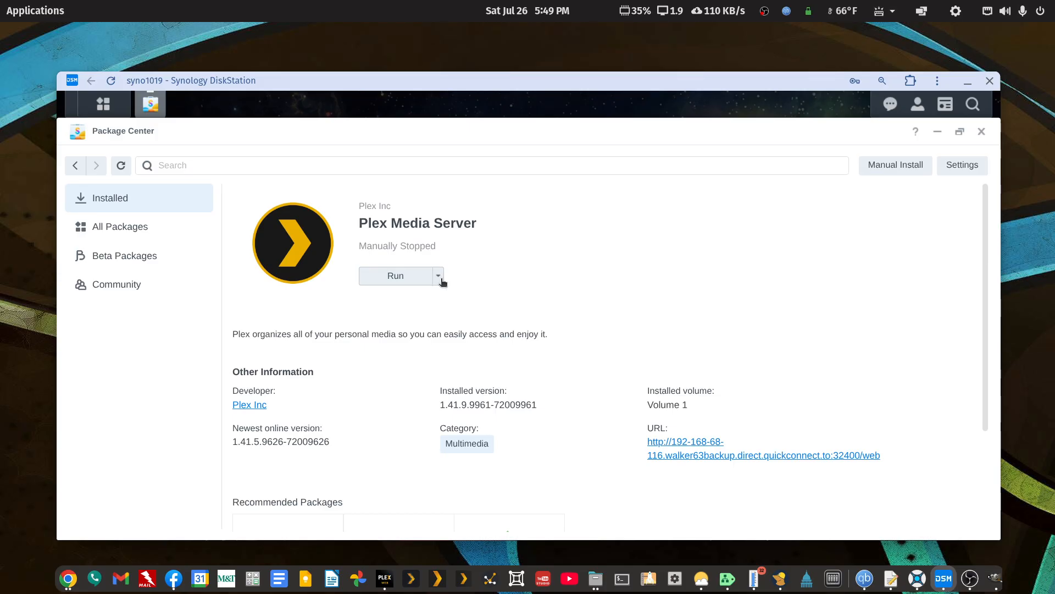
{"action": "left_click", "coordinate": [414, 279]}
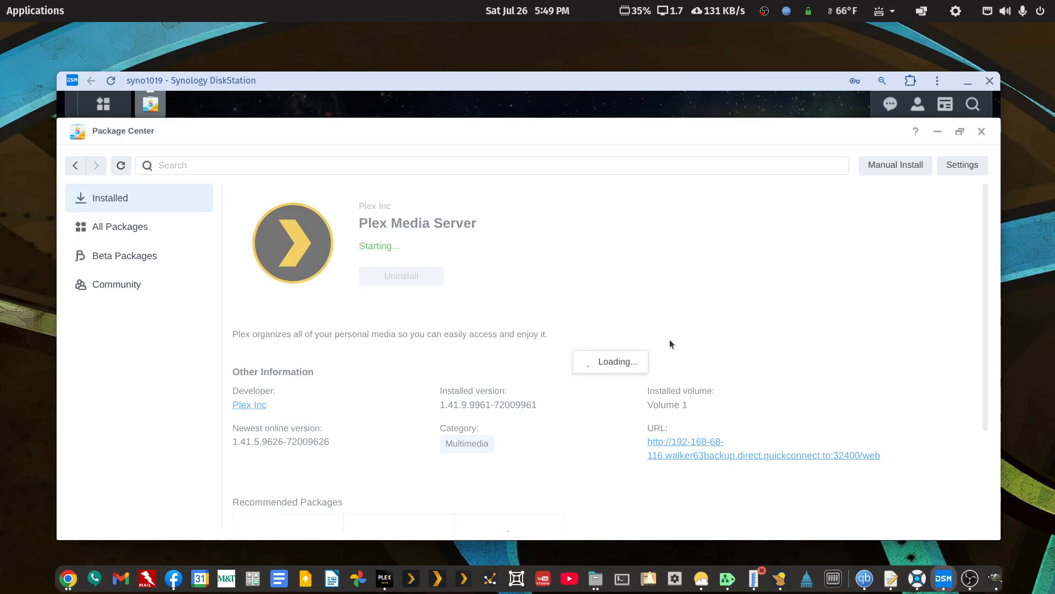
- Minimize the DiskStation window, switch to Plex in Google Chrome to check the server version in General settings, and unmaximize the browser window
{"action": "left_click", "coordinate": [967, 82]}
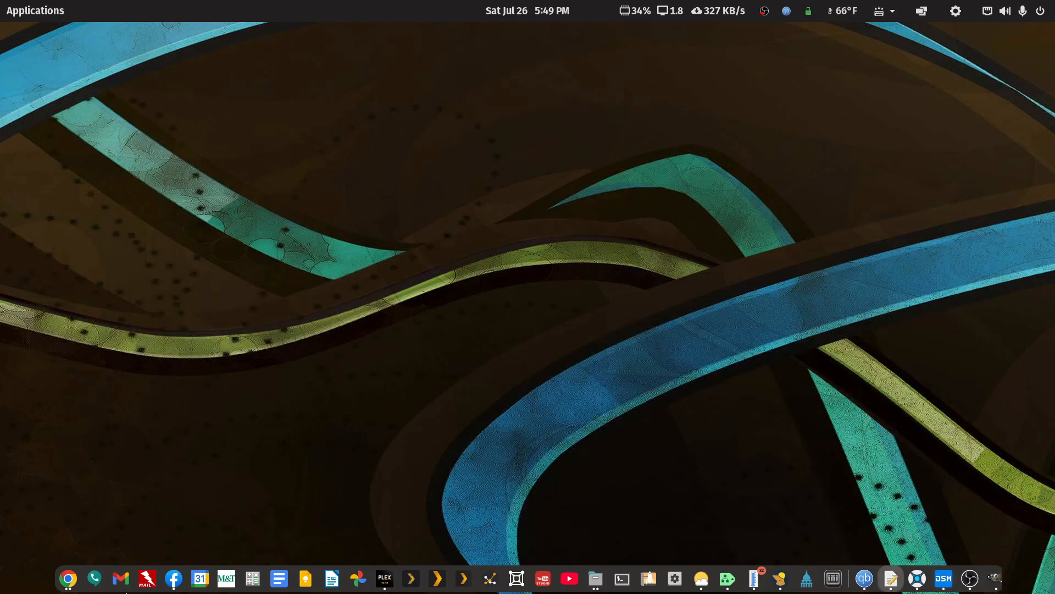
{"action": "left_click", "coordinate": [69, 580]}
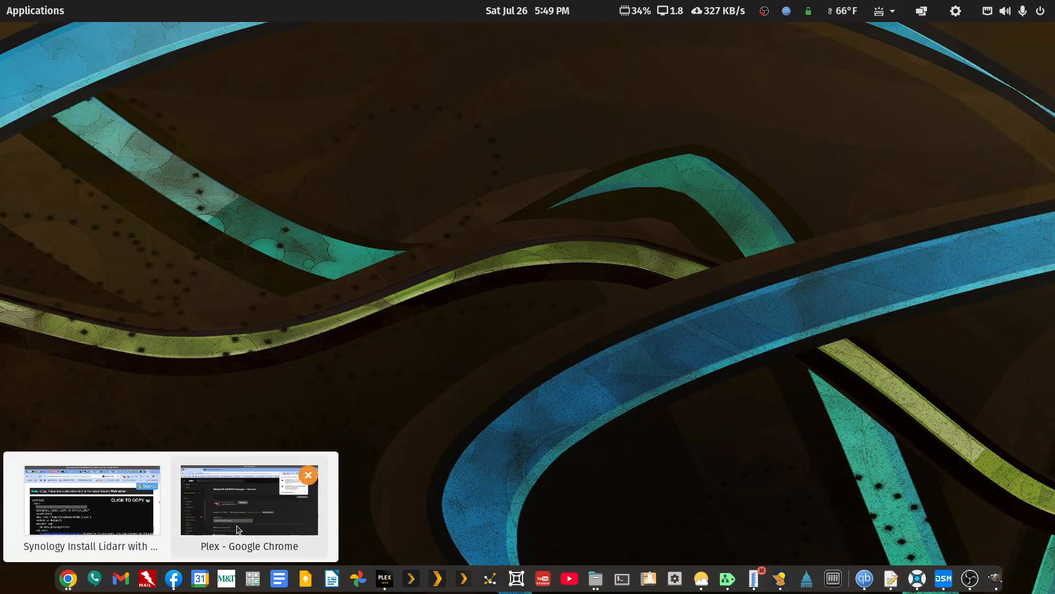
{"action": "left_click", "coordinate": [247, 503]}
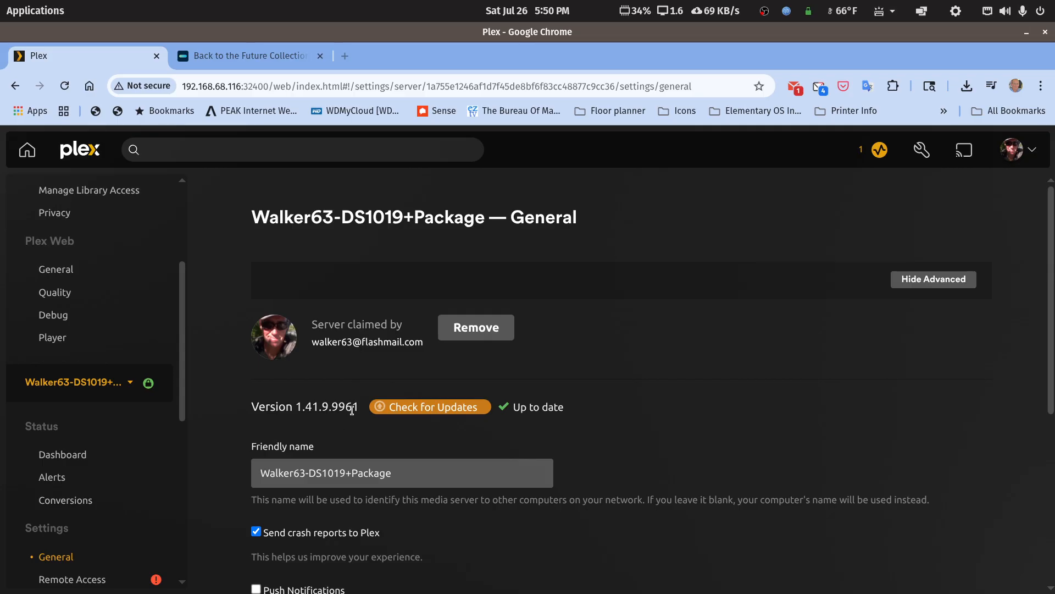
{"action": "double_click", "coordinate": [974, 44]}
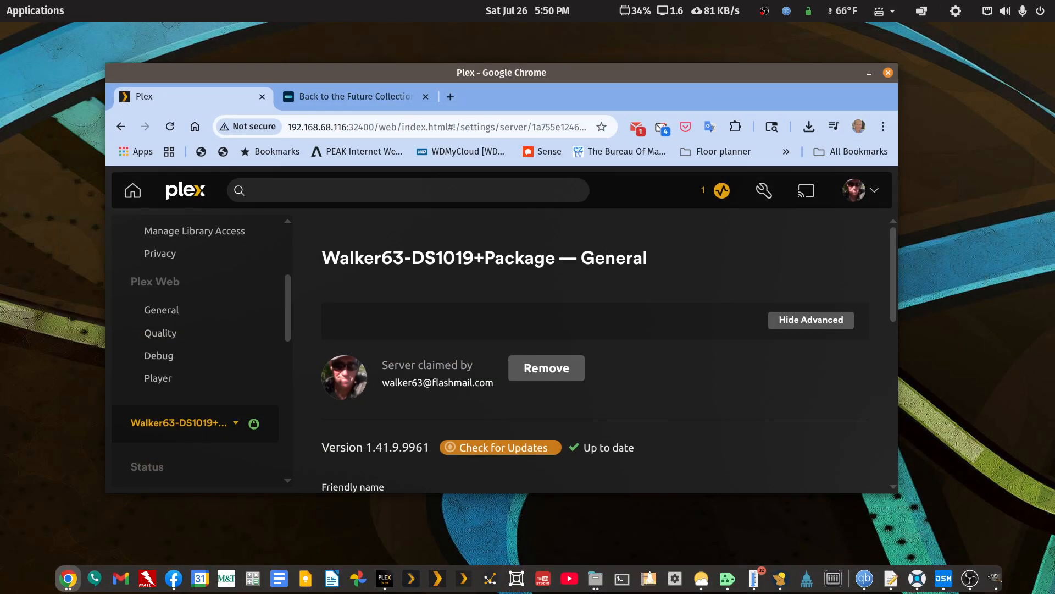